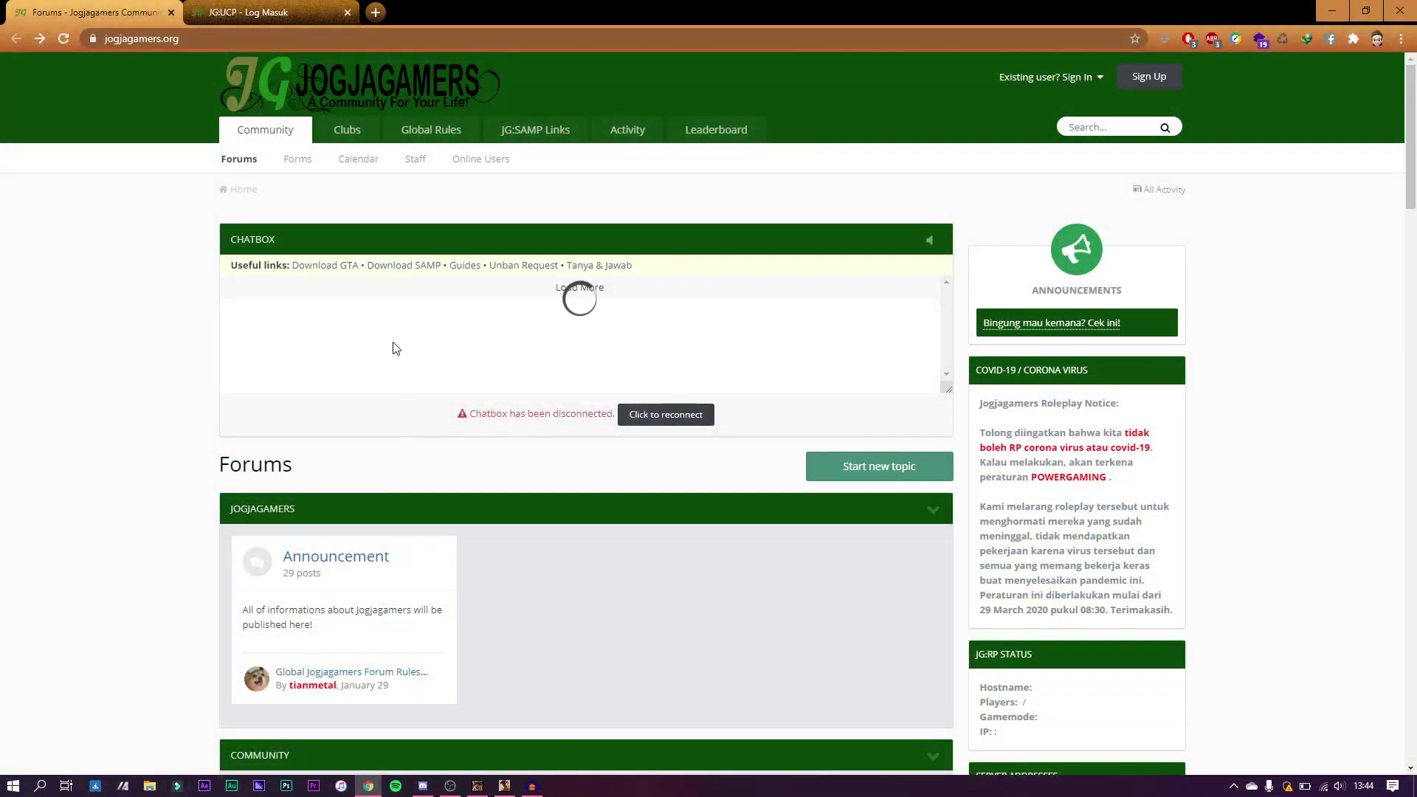
# Step: Reload the Jogjagamers forum home page and bring up the Sign Up registration form
pyautogui.click(215, 43)
pyautogui.press('End')
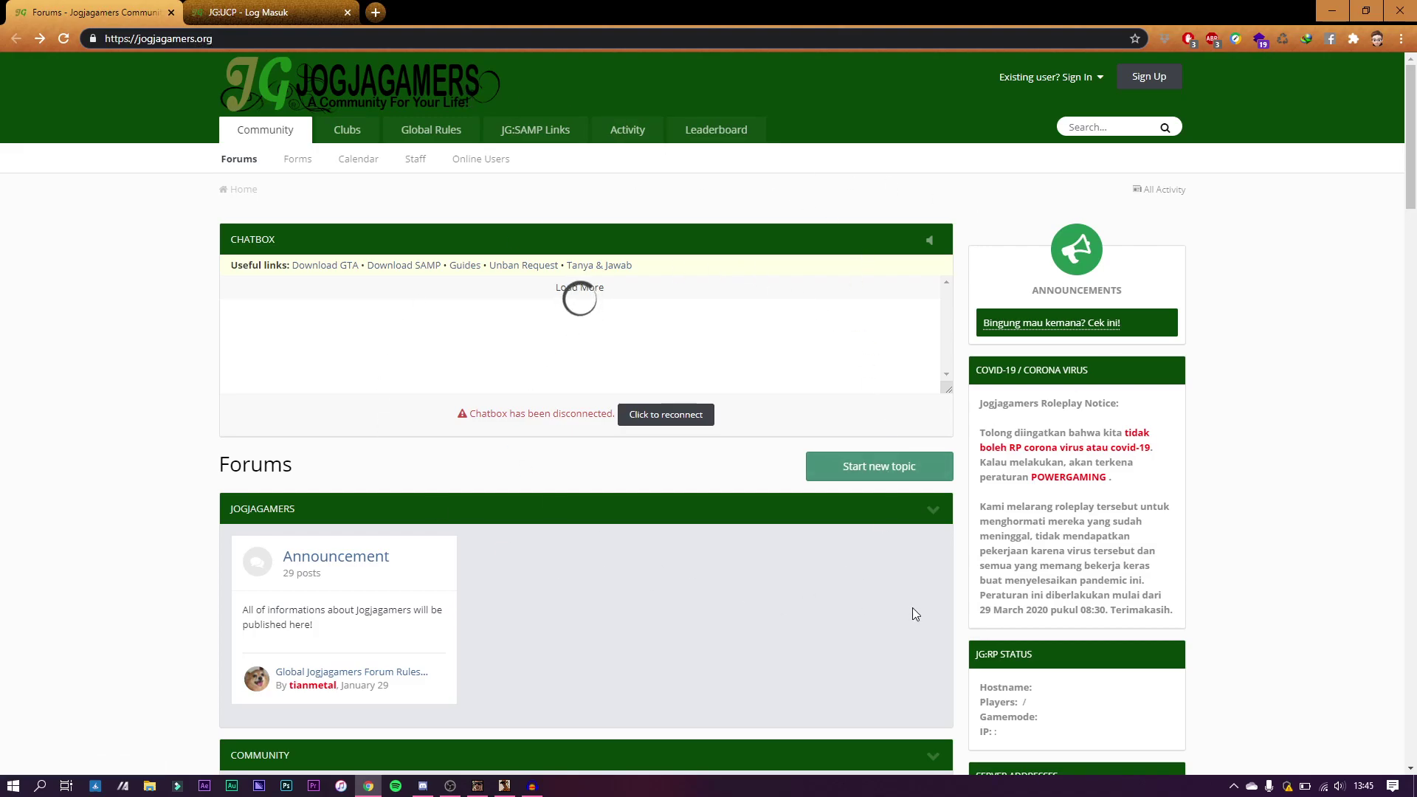
pyautogui.click(1163, 86)
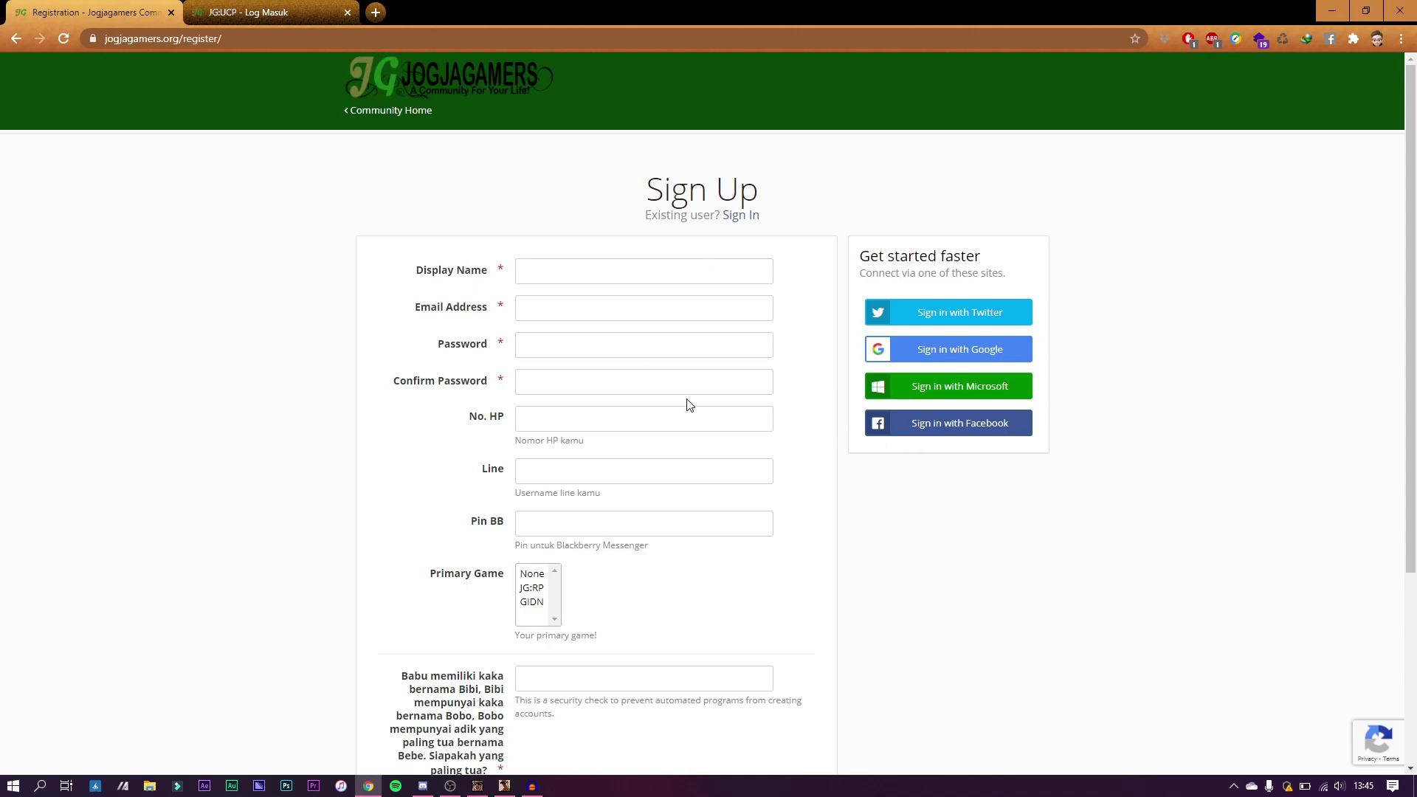
# Step: Enter an accepted display name and the account e-mail address on the Sign Up form
pyautogui.scroll(-3, 686, 398)
pyautogui.scroll(3, 686, 408)
pyautogui.moveTo(424, 273); pyautogui.dragTo(479, 281)
pyautogui.click(547, 267)
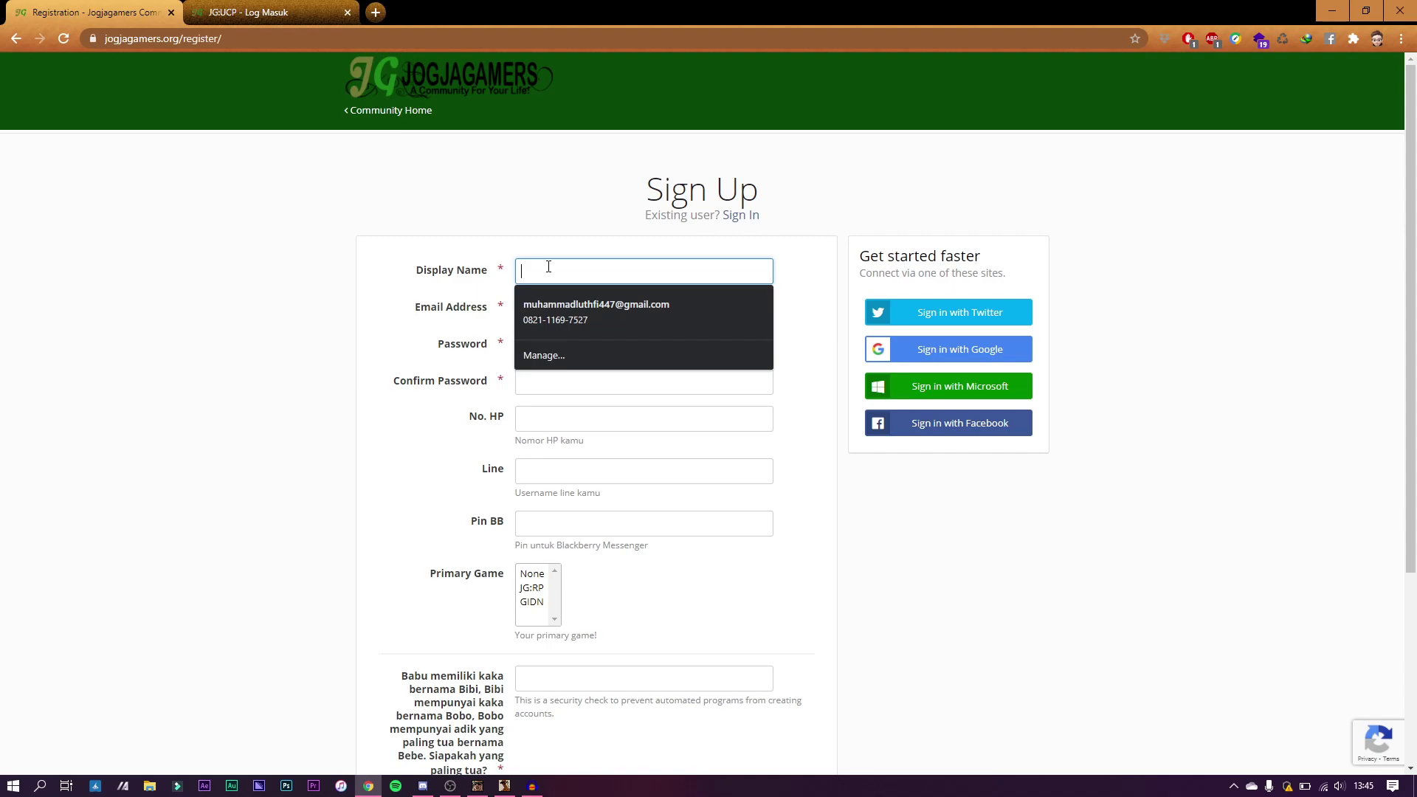
pyautogui.write('bangl')
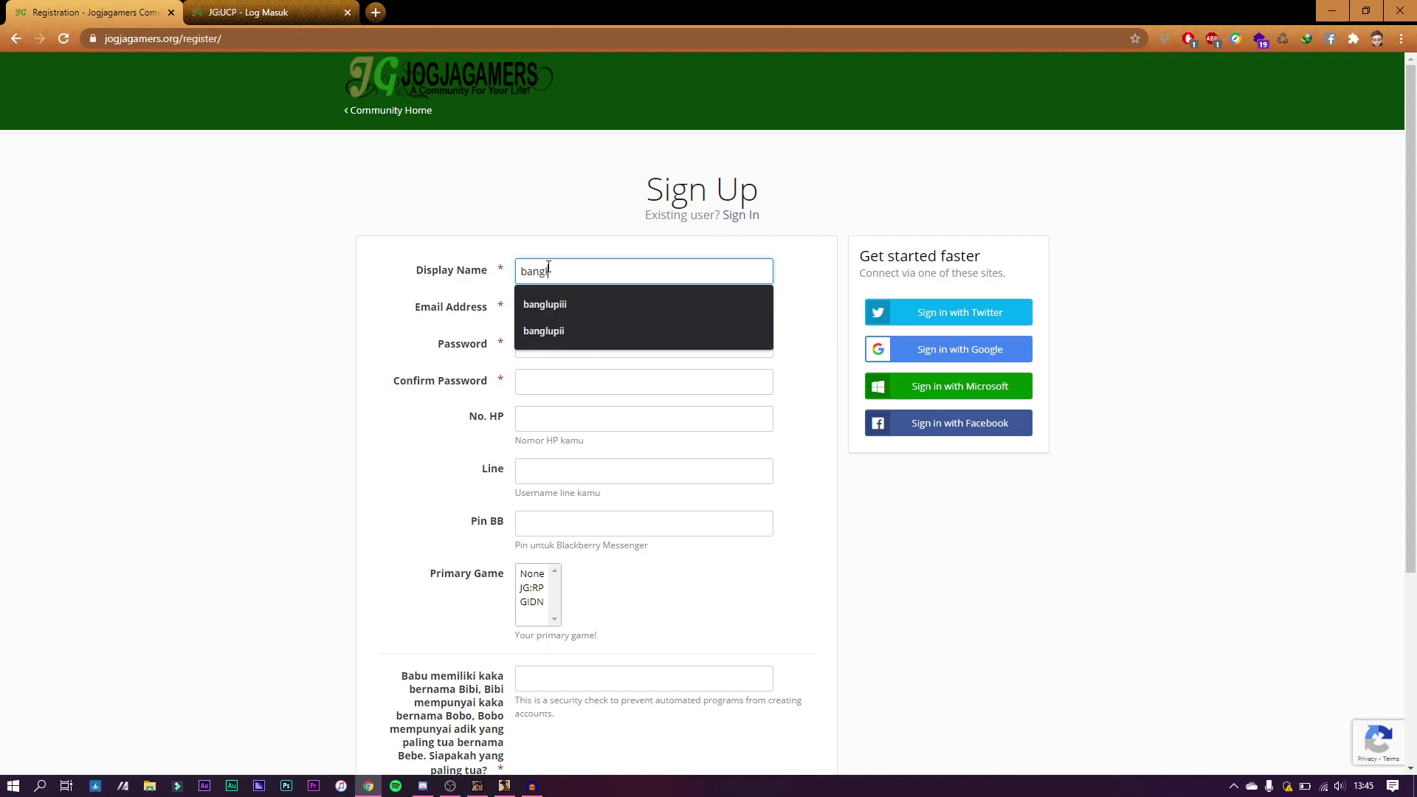
pyautogui.write('upiiii')
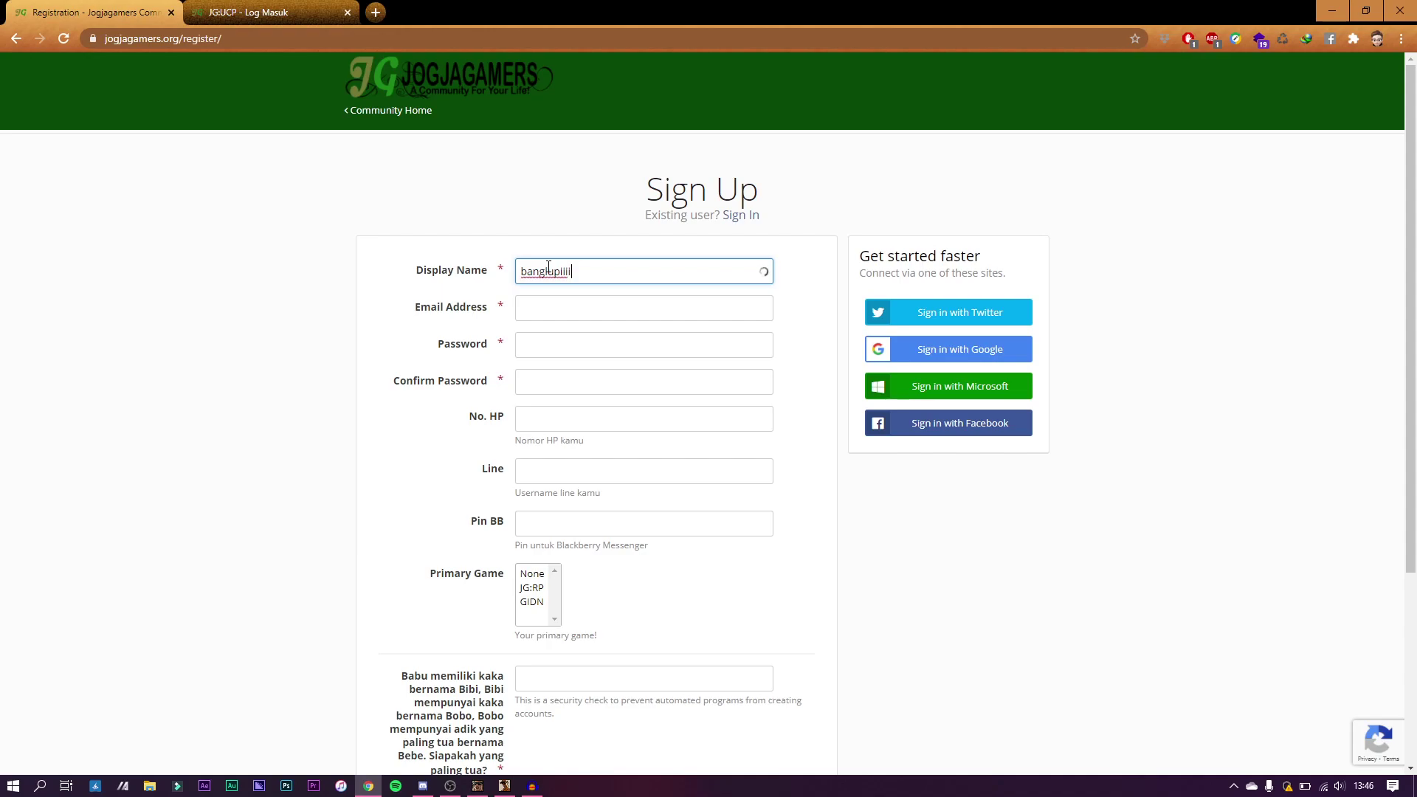
pyautogui.press('Tab')
pyautogui.hotkey('shift', 'Tab')
pyautogui.press('Tab')
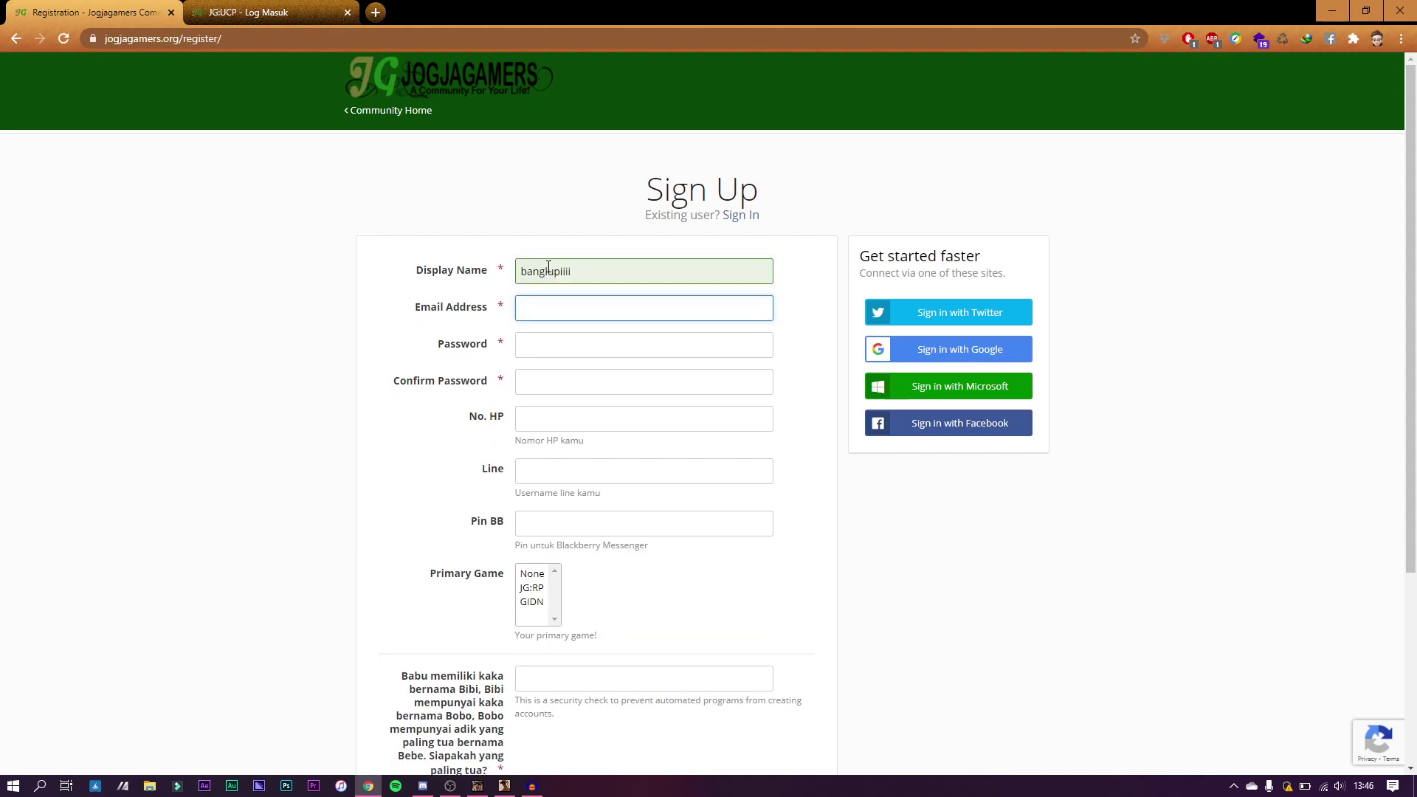
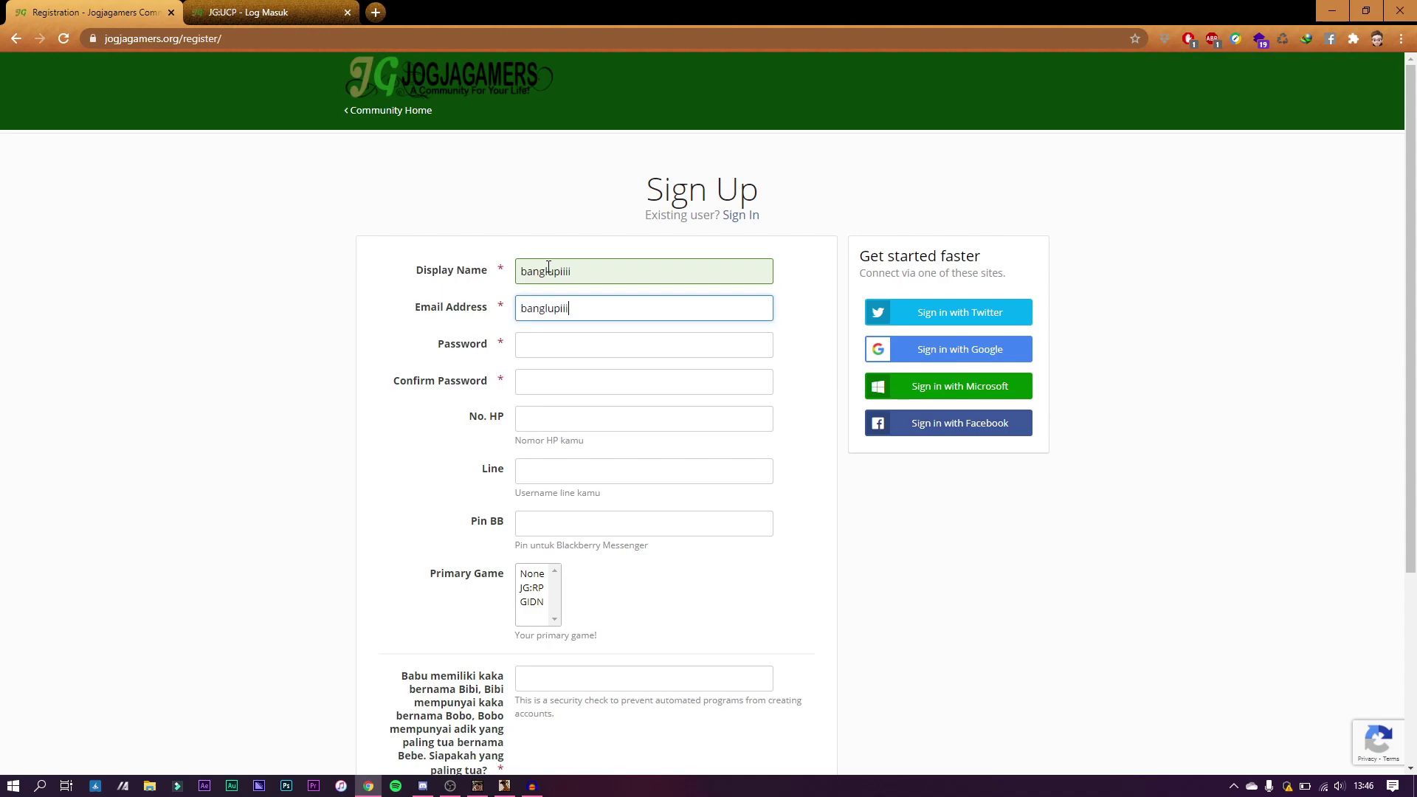
# Step: Set a strong 14-character account password in the Password field
pyautogui.press('Tab')
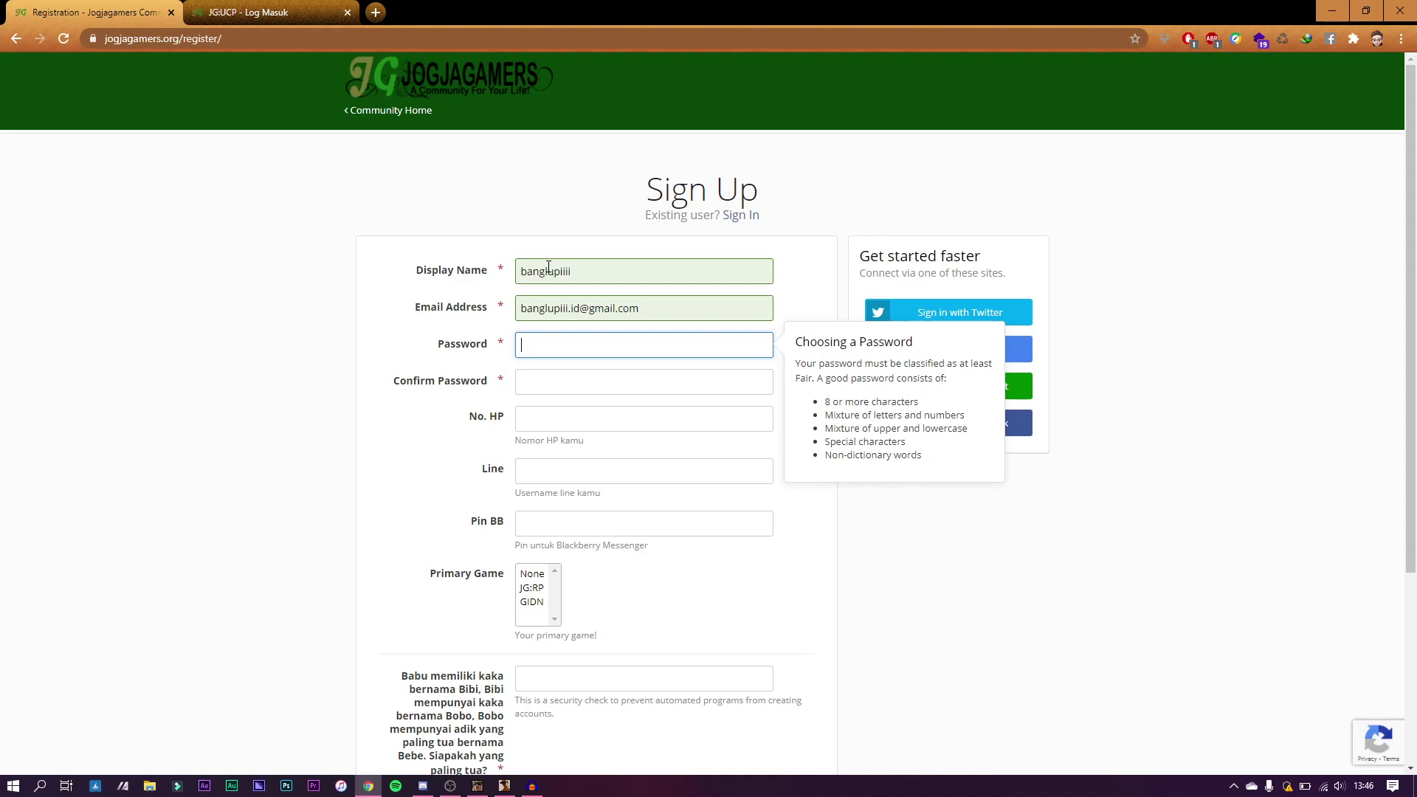
pyautogui.write('••')
pyautogui.hotkey('ctrl', 'a')
pyautogui.write('••')
pyautogui.press('BackSpace')
pyautogui.press('BackSpace')
pyautogui.write('••••••')
pyautogui.hotkey('ctrl', 'a')
pyautogui.write('••••••••••••••')
pyautogui.press('Tab')
pyautogui.write('••••••••••••••')
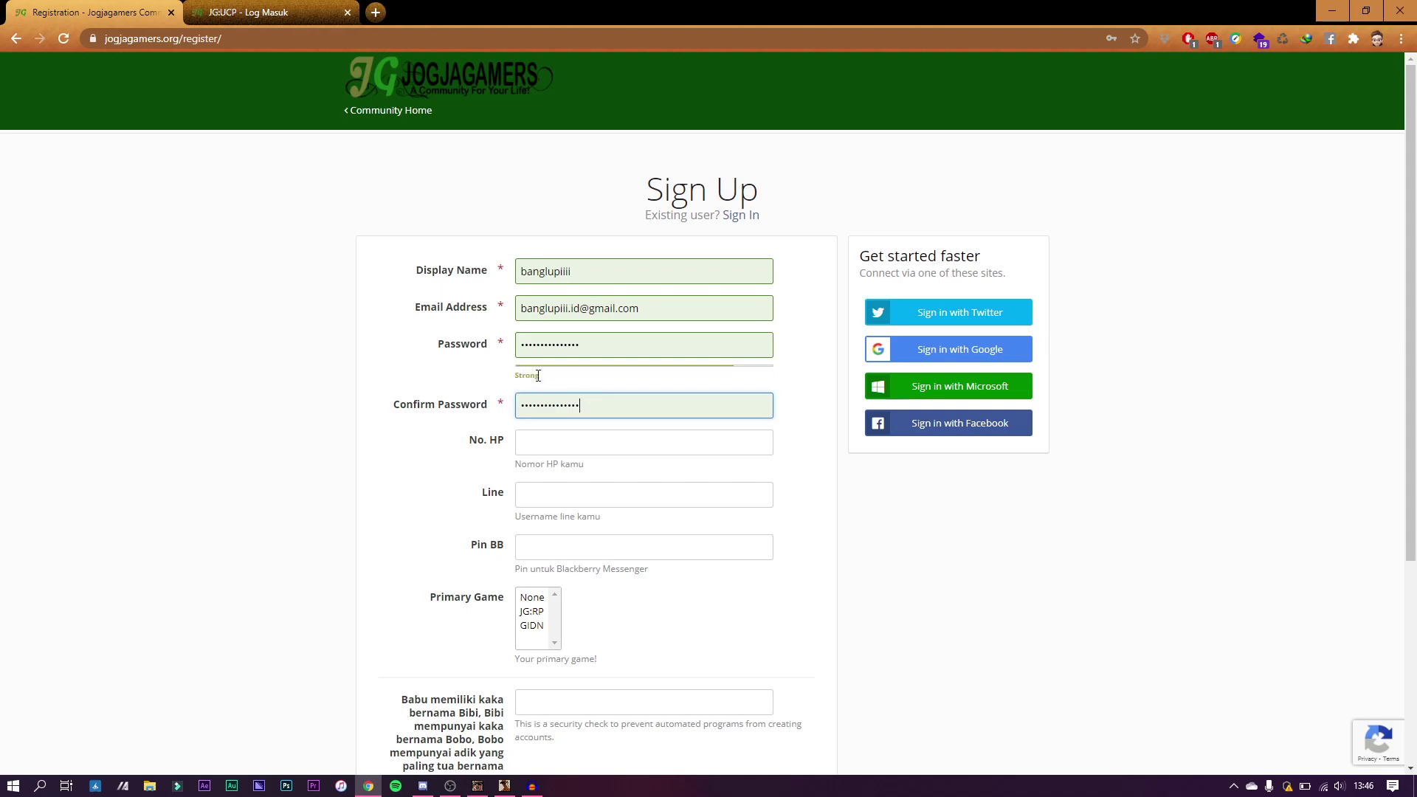
# Step: Fill in the phone number and put '-' in both the Line and Pin BB fields
pyautogui.click(572, 436)
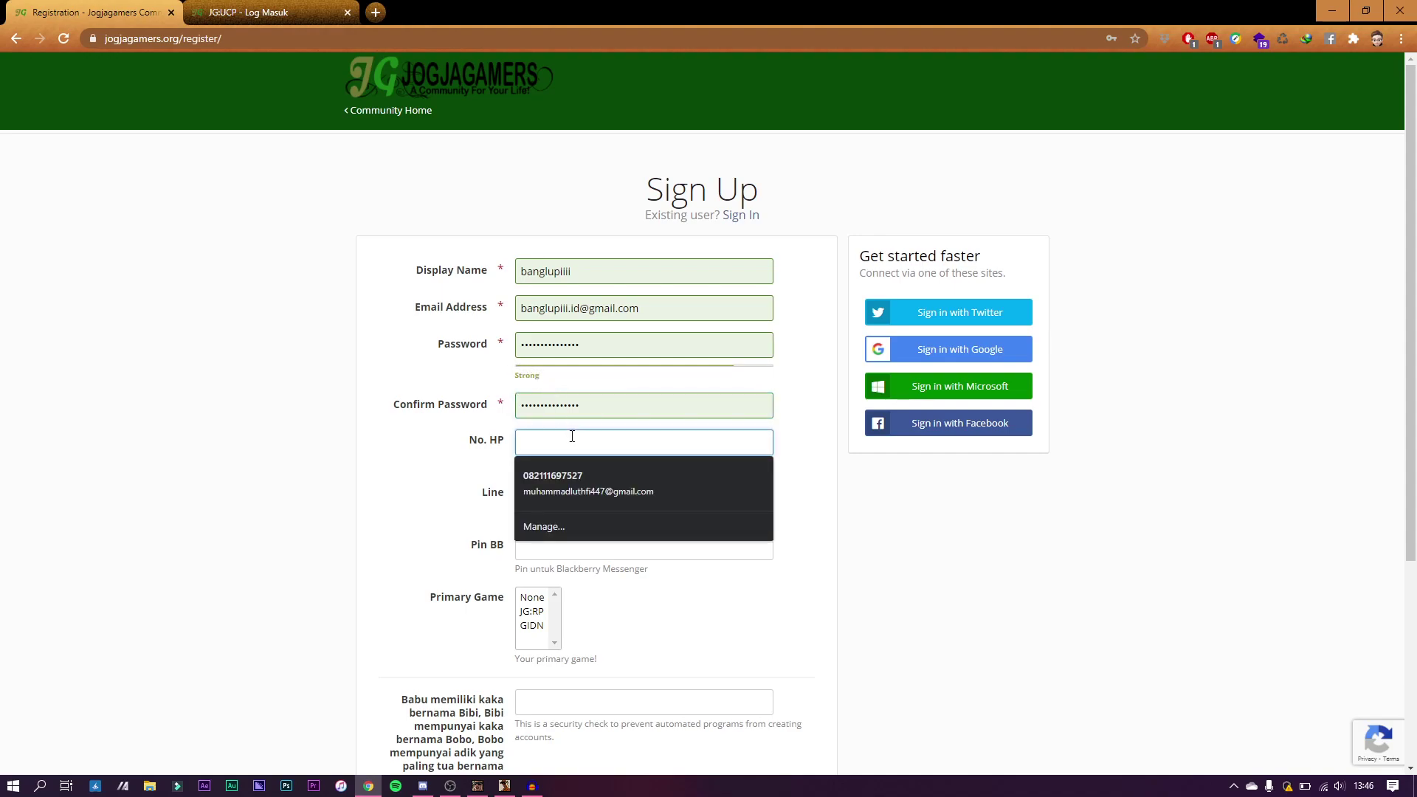
pyautogui.press('Tab')
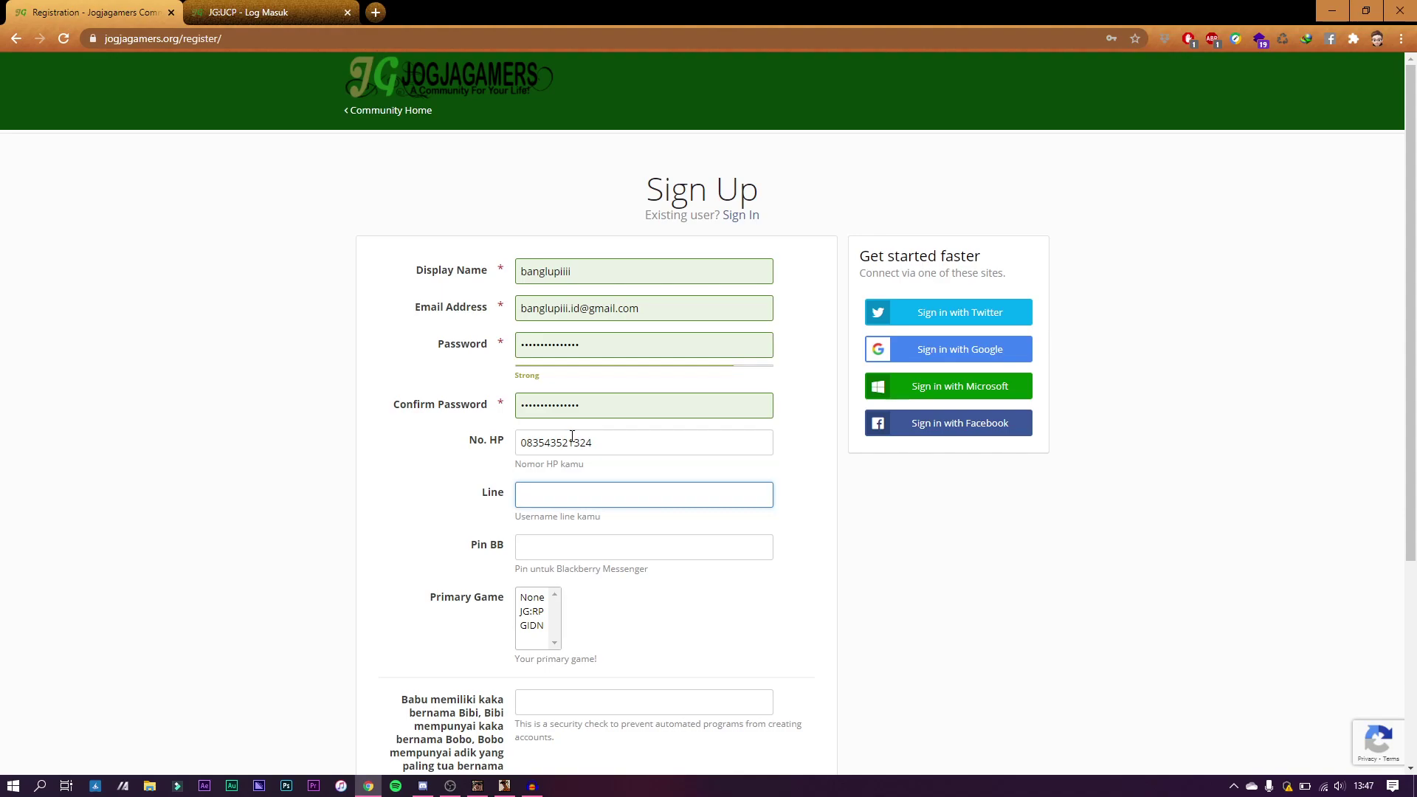
pyautogui.write('-')
pyautogui.click(572, 553)
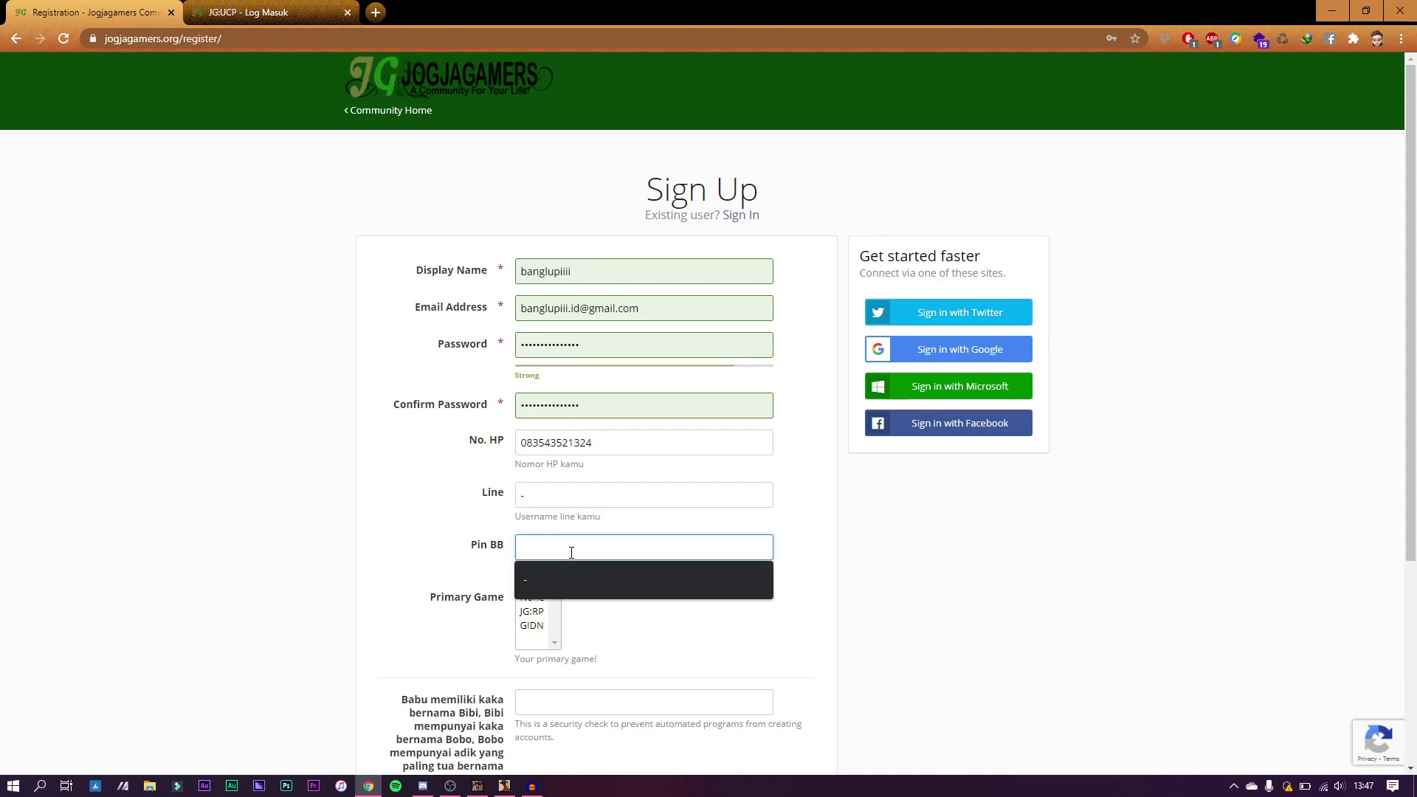
pyautogui.write('-')
# Step: Select JG:RP as the primary game
pyautogui.scroll(-2, 590, 572)
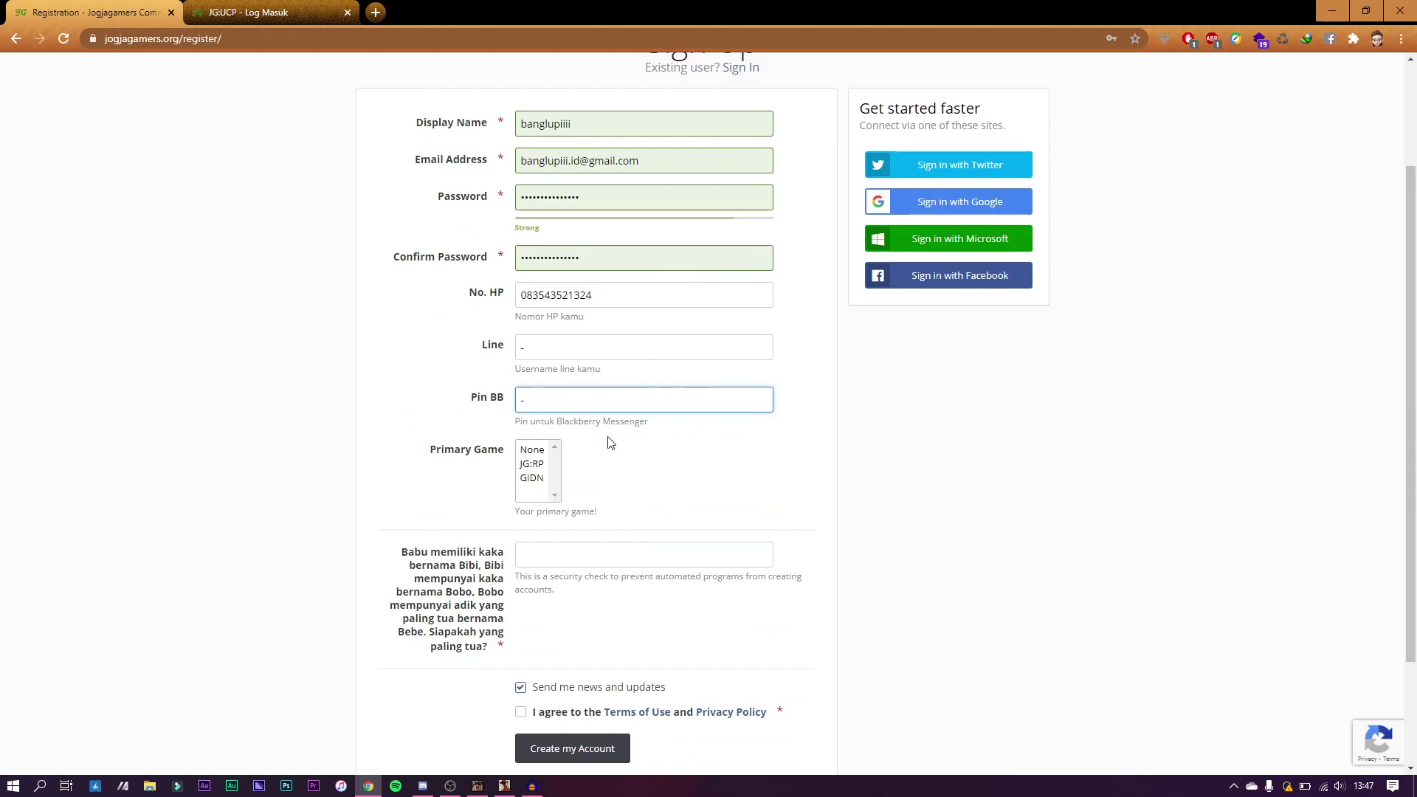
pyautogui.click(538, 468)
pyautogui.click(539, 481)
pyautogui.click(538, 468)
pyautogui.click(659, 516)
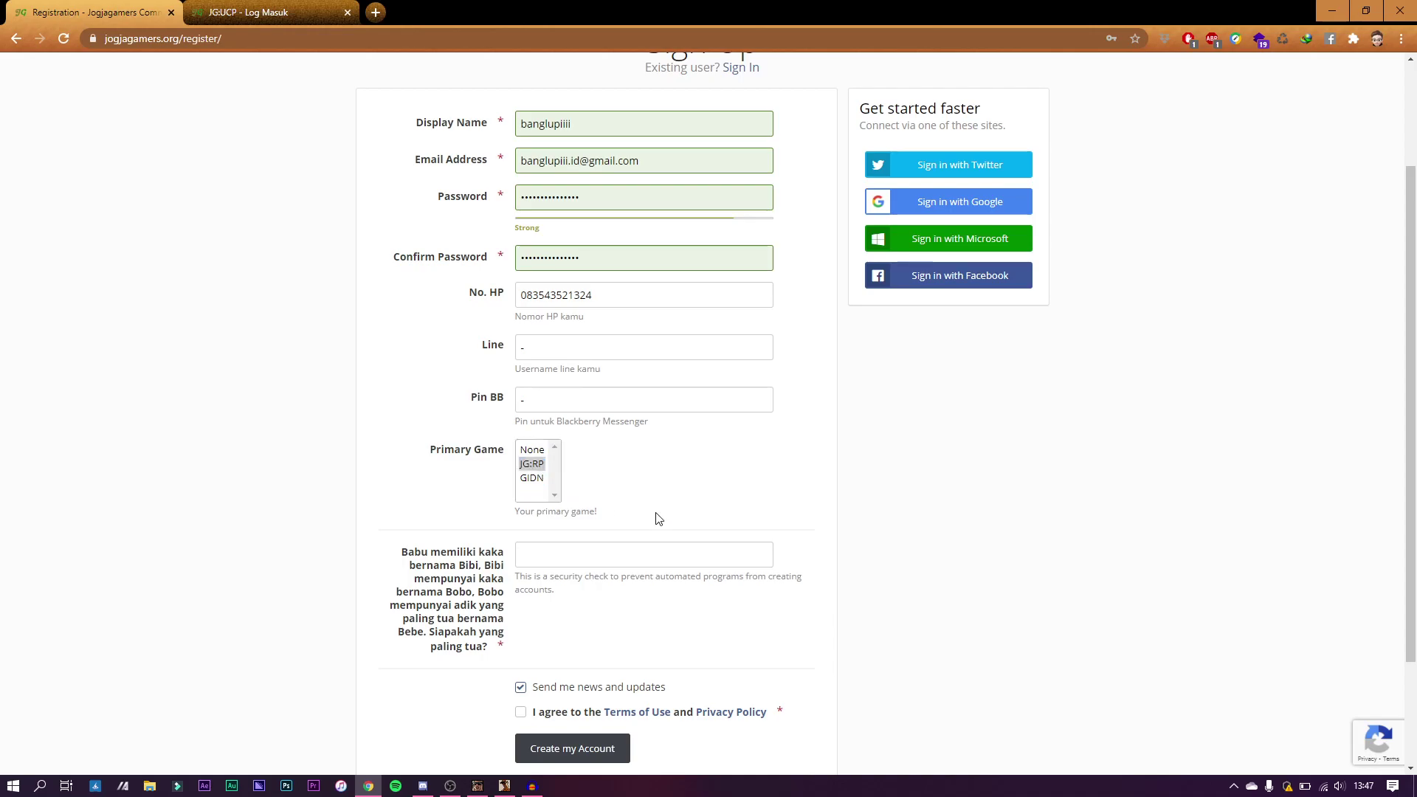
pyautogui.scroll(-2, 556, 564)
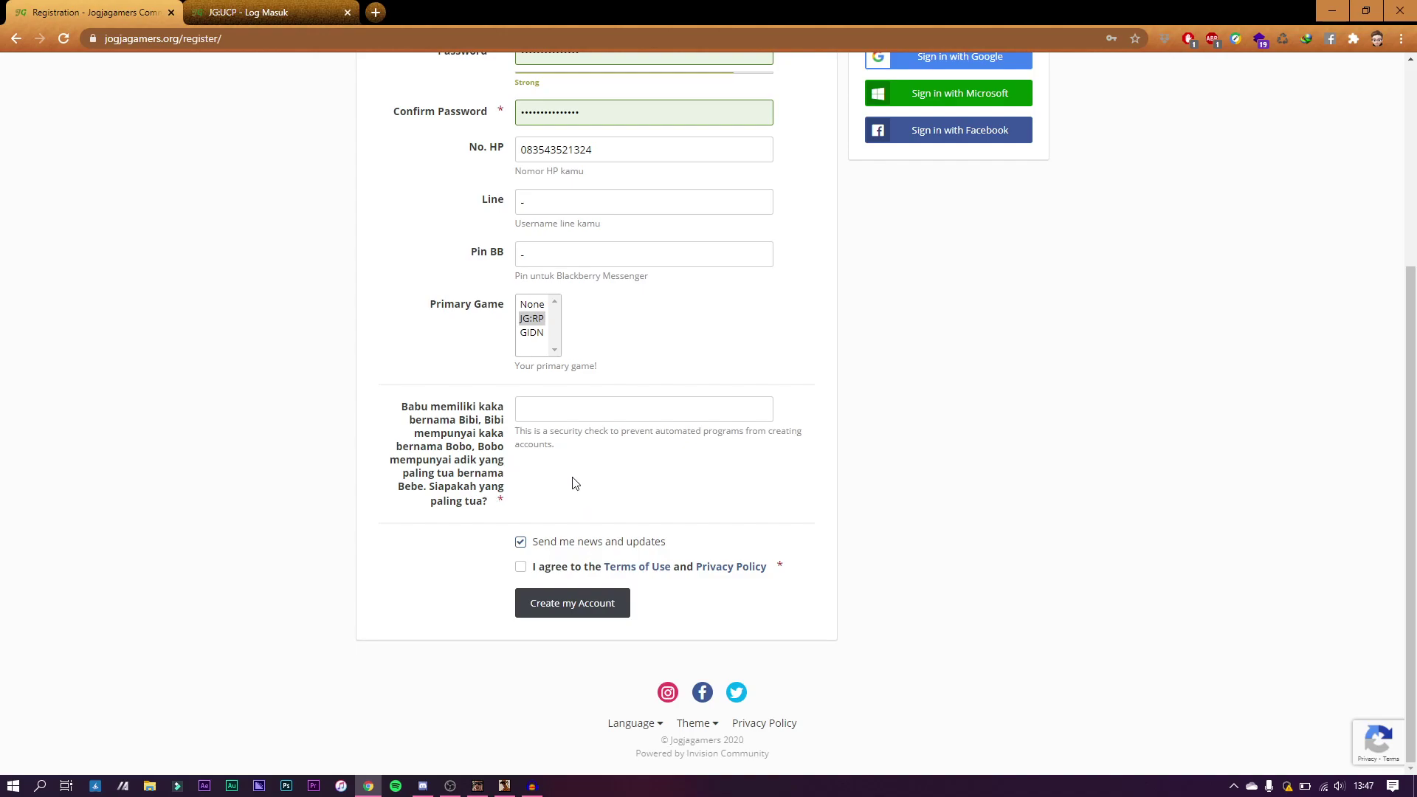
# Step: Fill in the suggested security answer, accept the Terms of Use, and create the account
pyautogui.click(567, 413)
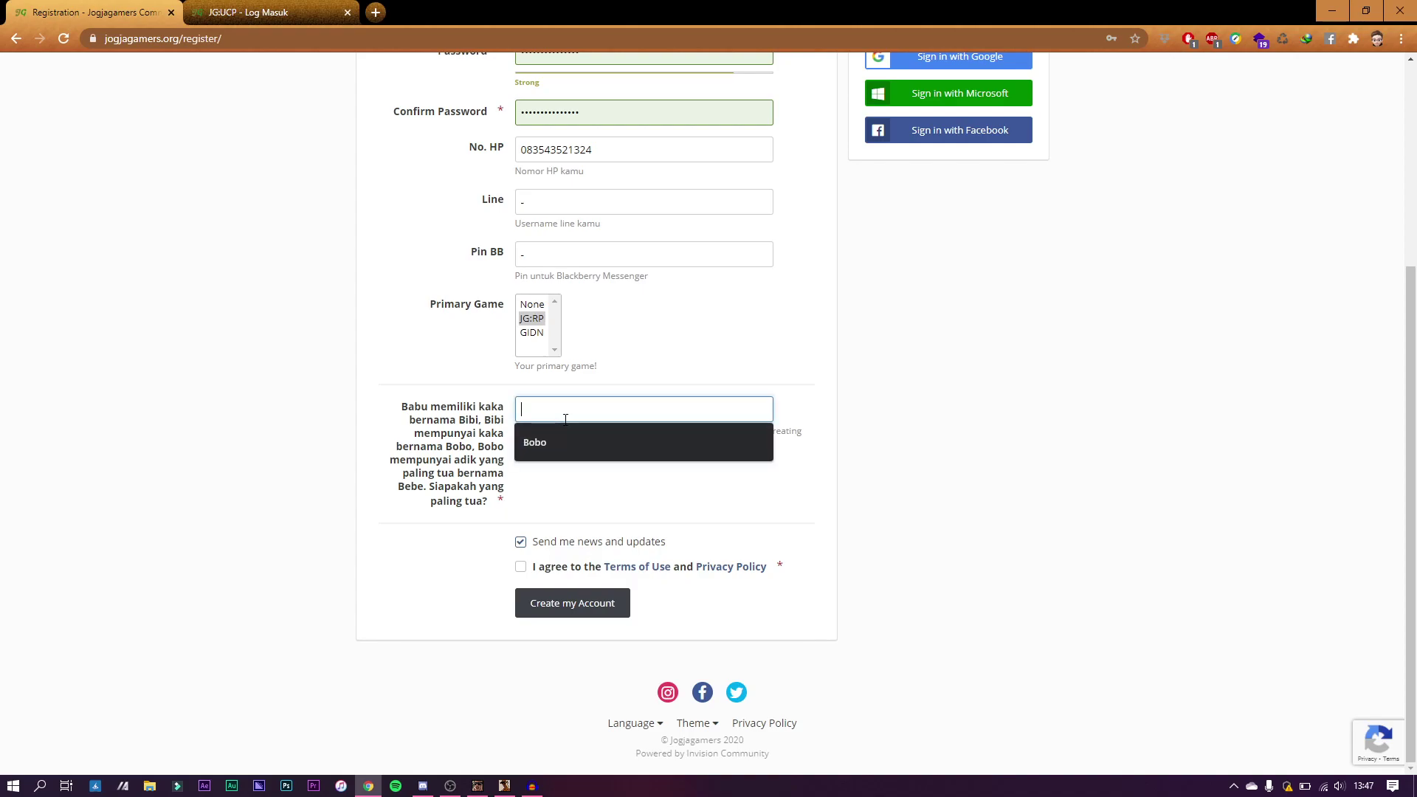
pyautogui.click(565, 442)
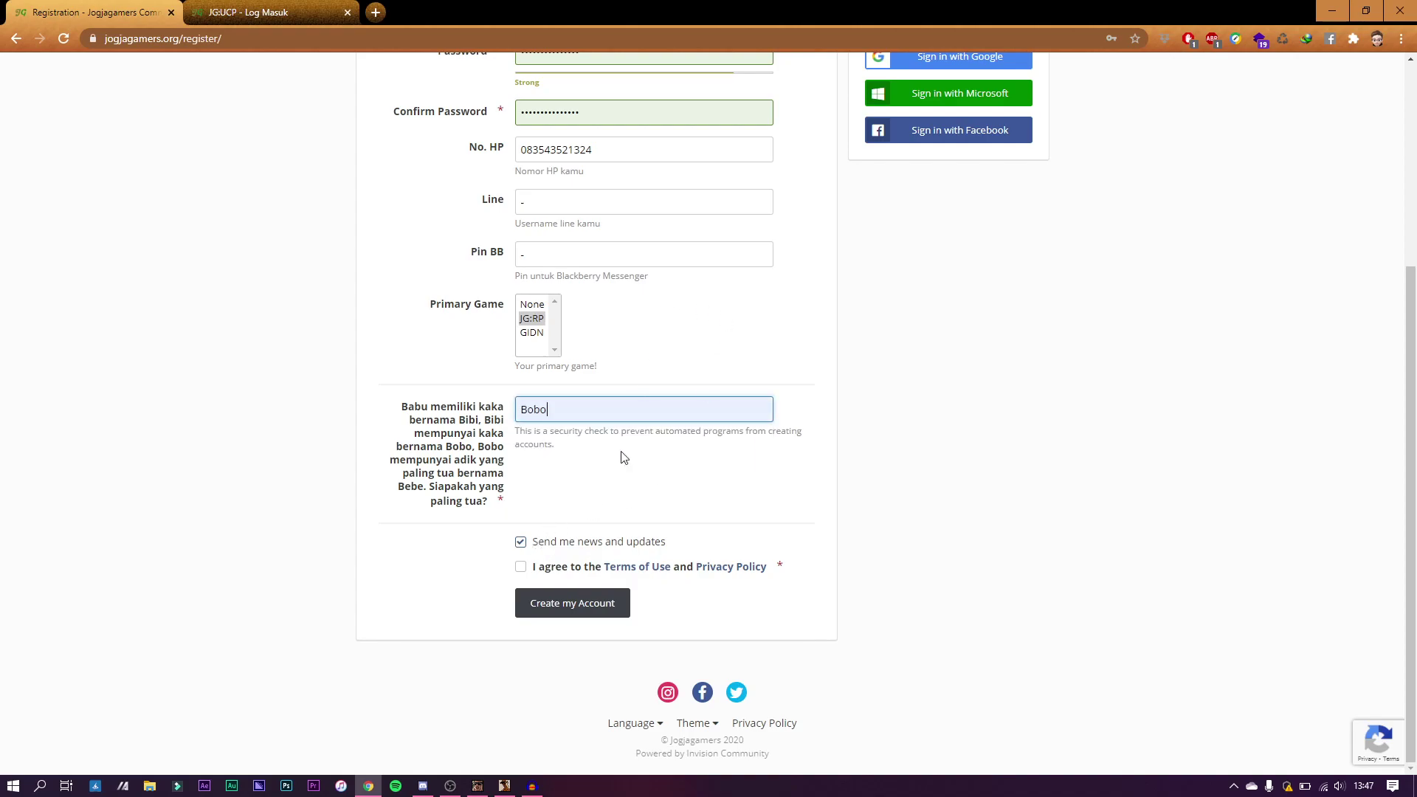
pyautogui.click(521, 571)
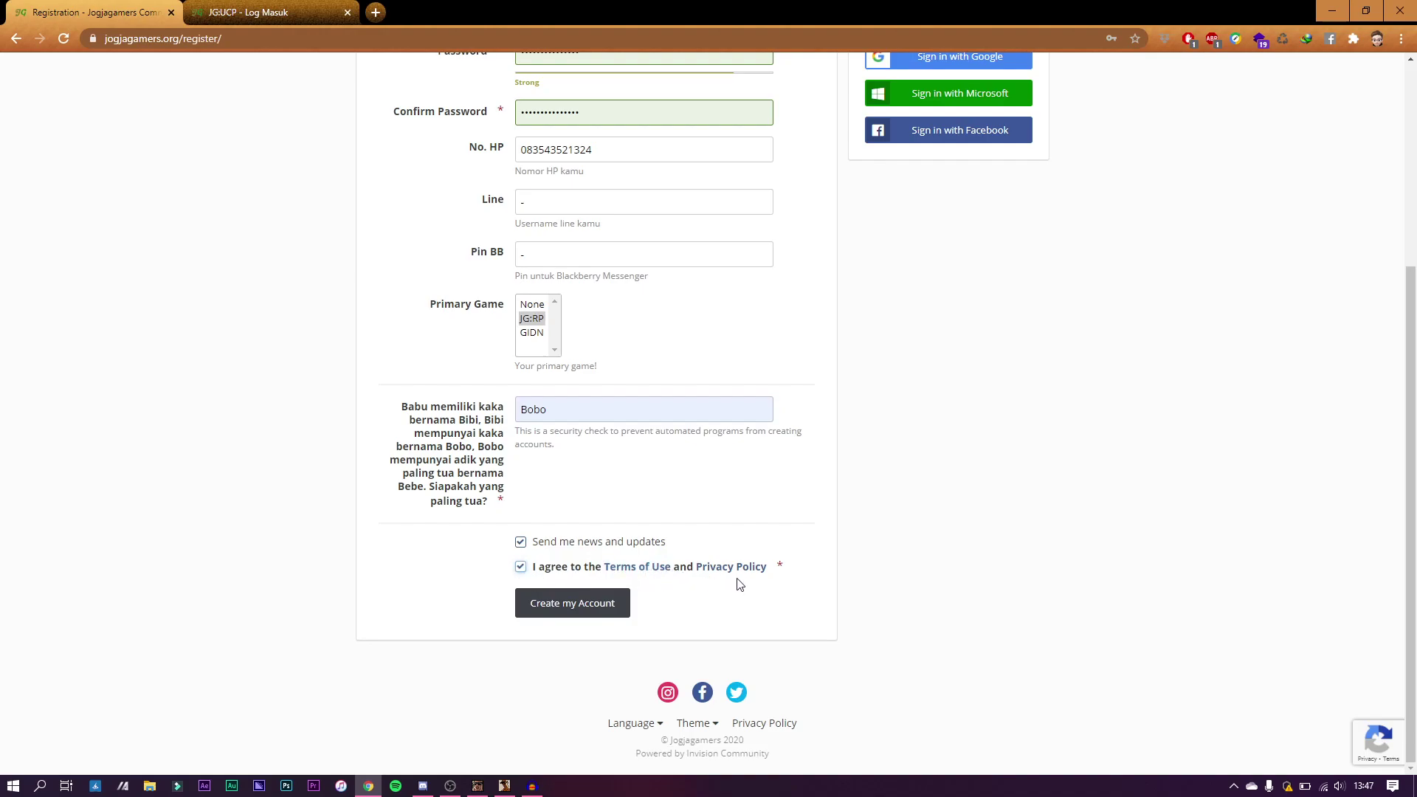
pyautogui.click(568, 613)
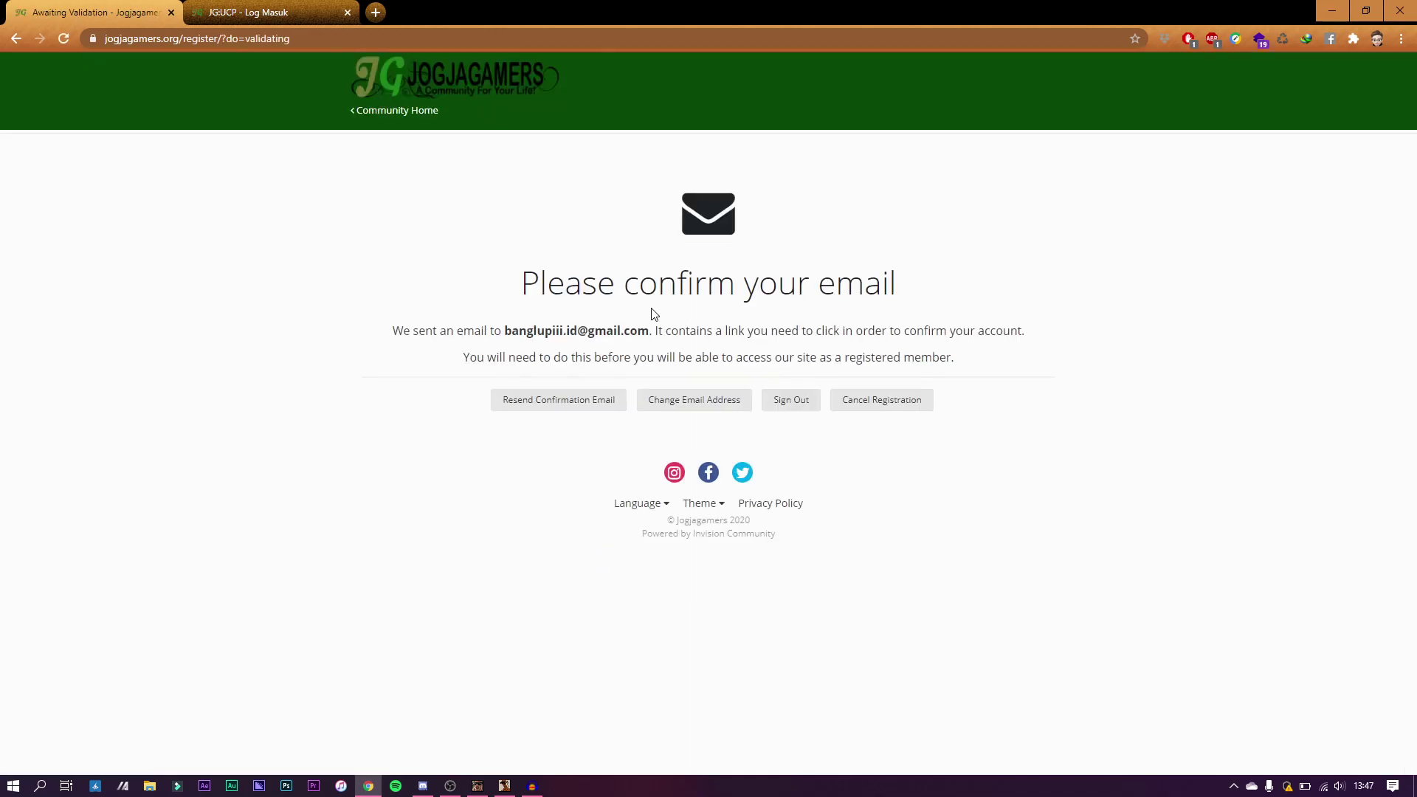
# Step: In a new Gmail tab, open the Jogjagamers email and follow its validation link
pyautogui.hotkey('ctrl', 't')
pyautogui.write('mail')
pyautogui.press('Return')
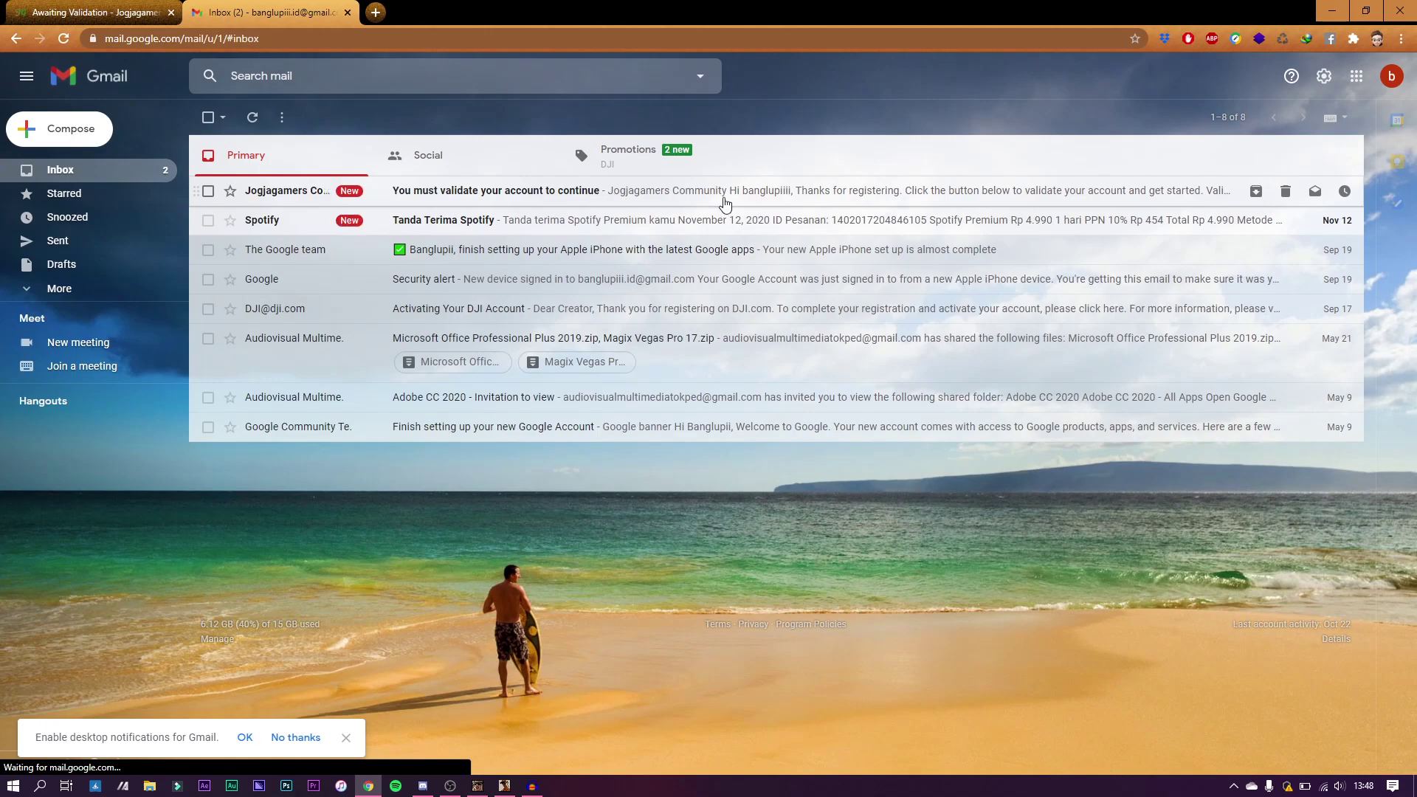
pyautogui.click(836, 204)
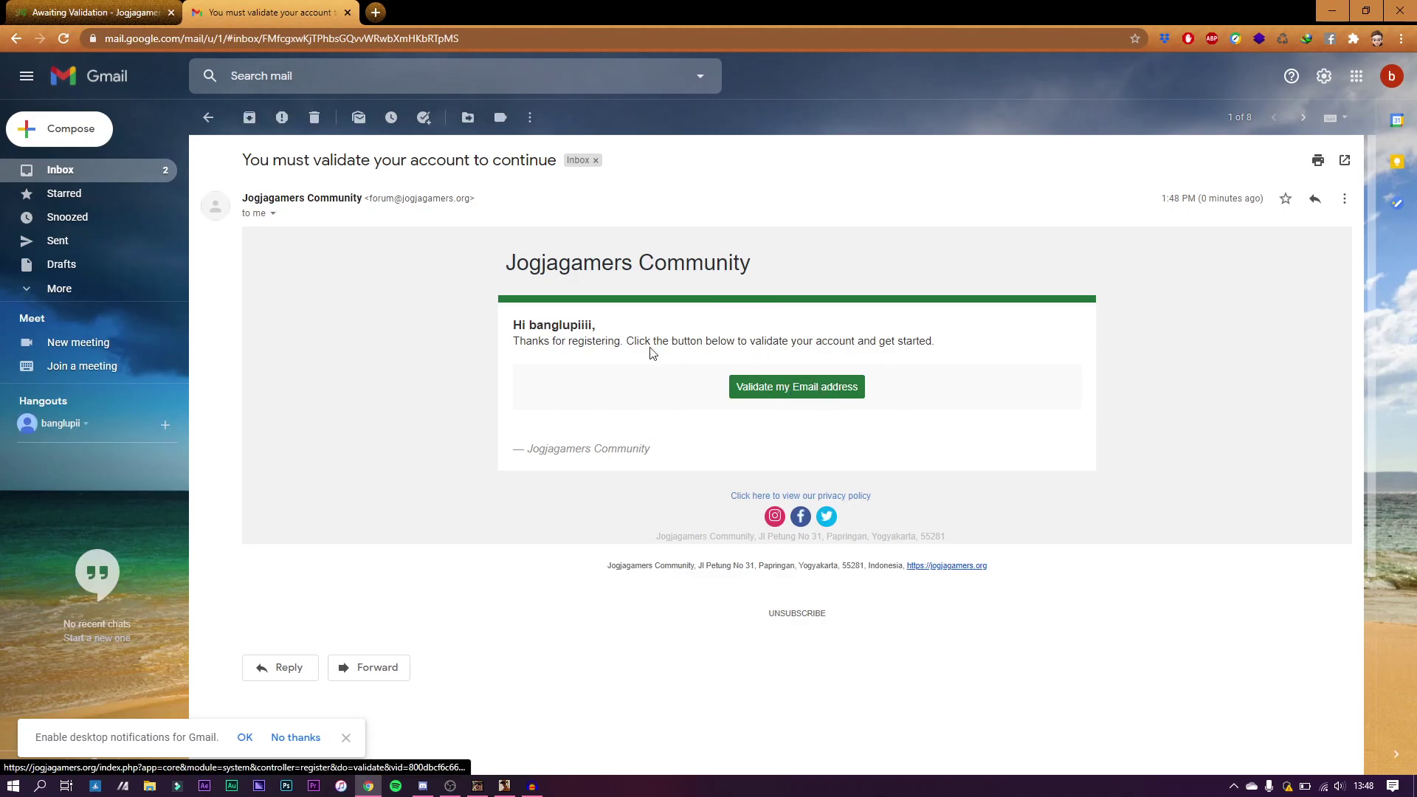
pyautogui.click(817, 378)
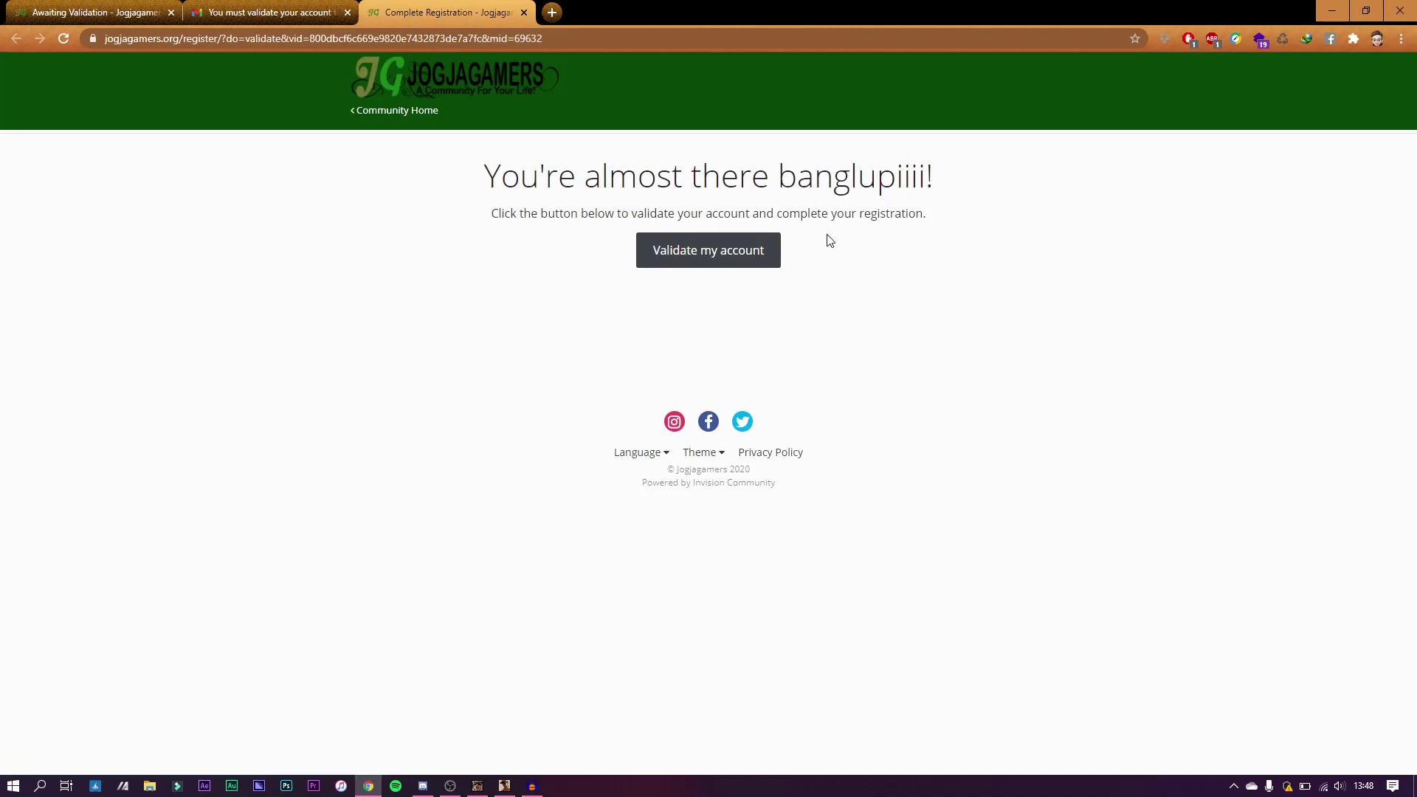
# Step: Validate the new forum account, then close the signed-in forum tab
pyautogui.click(766, 255)
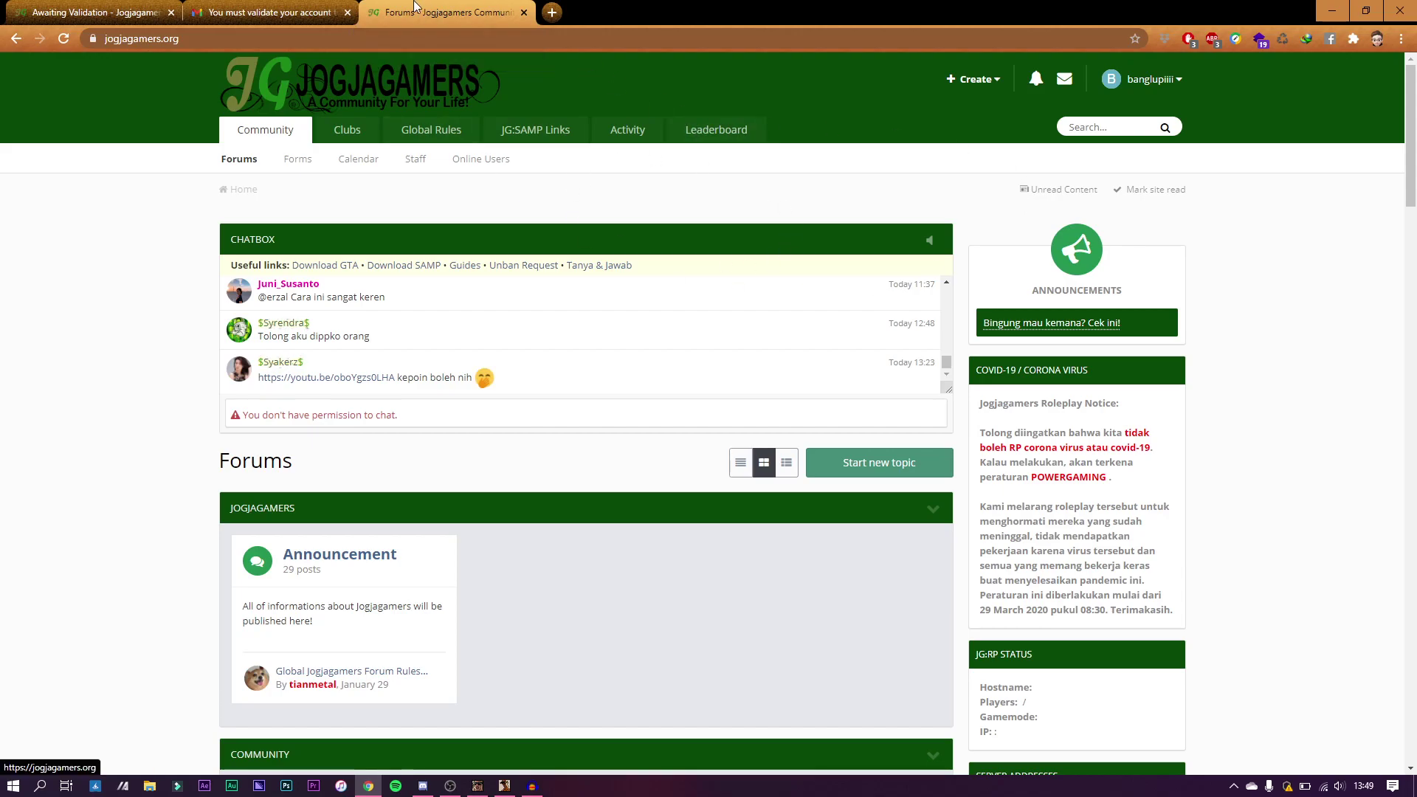
pyautogui.middleClick(403, 19)
# Step: Load the ucp.jg-gta.com site in a new tab and close the old forum and Gmail tabs
pyautogui.click(377, 12)
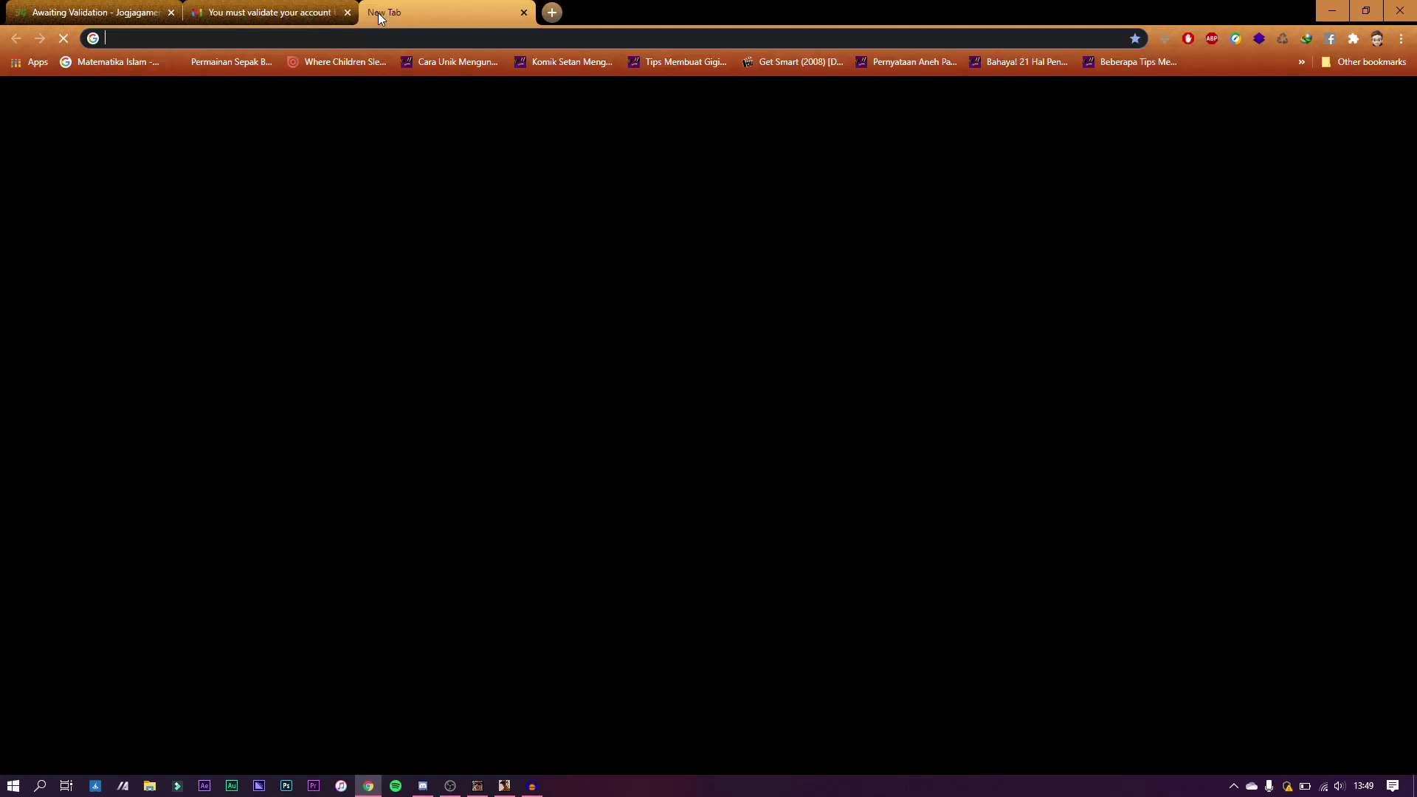
pyautogui.write('ucp')
pyautogui.press('Return')
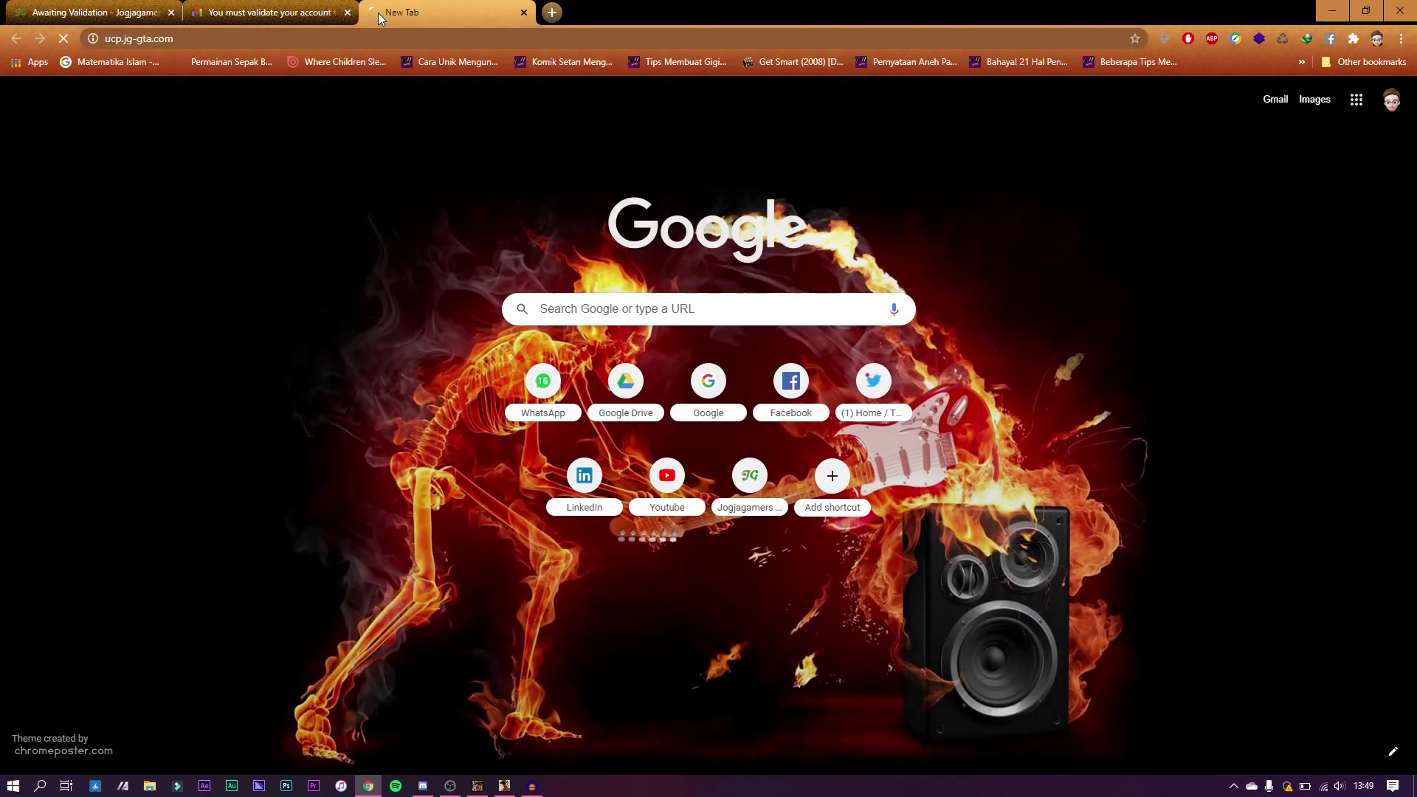
pyautogui.click(171, 12)
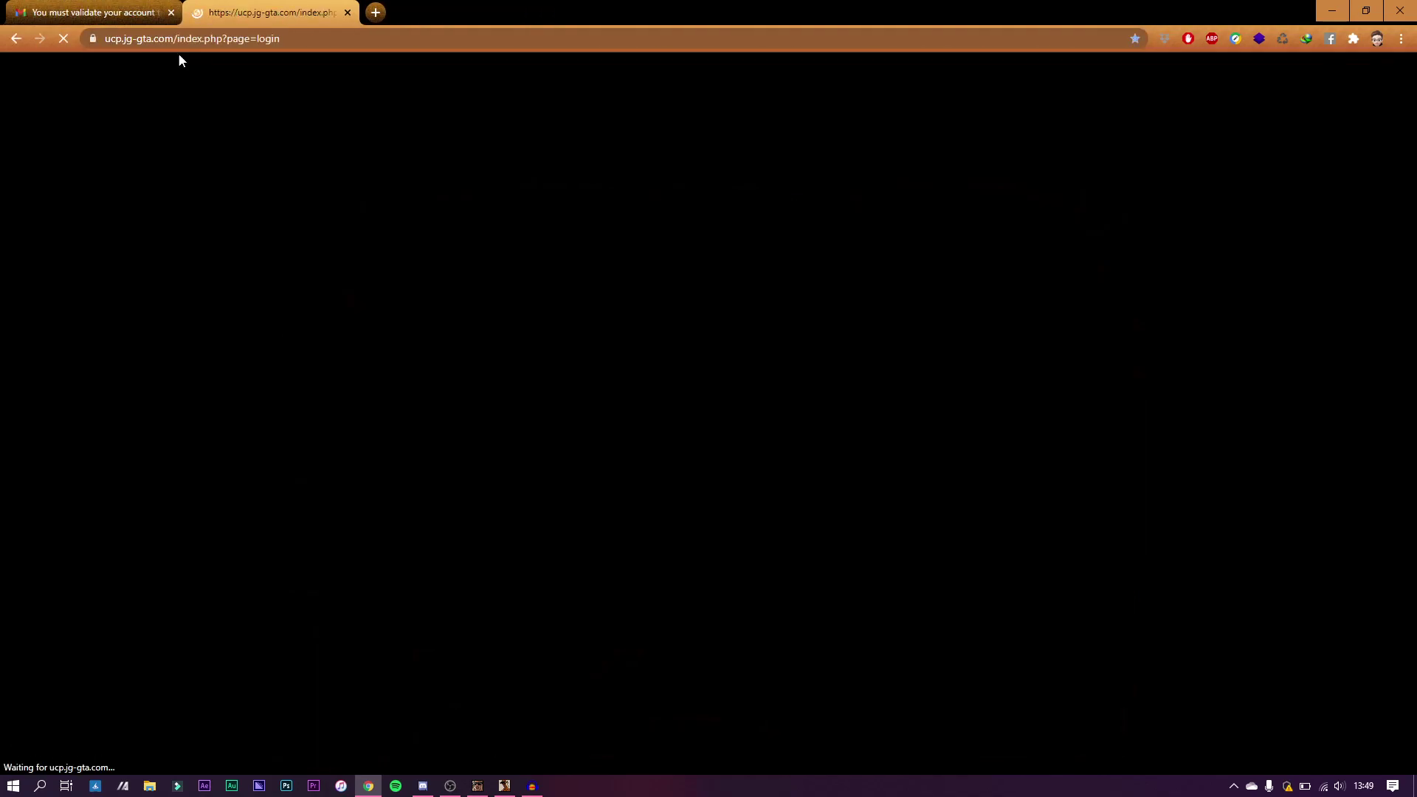
pyautogui.click(171, 12)
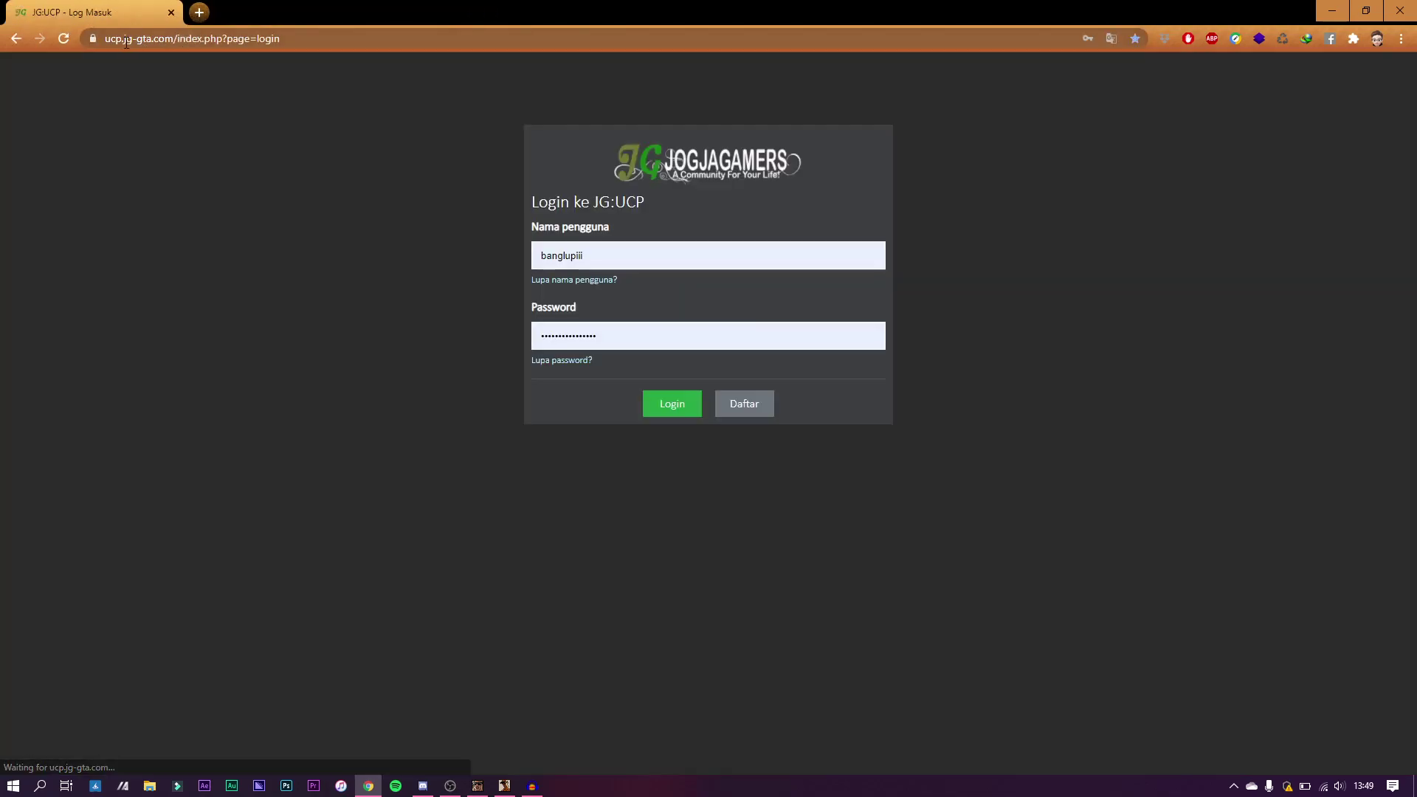
# Step: Correct the address to the UCP home page and open the Daftar registration form
pyautogui.moveTo(187, 42); pyautogui.dragTo(181, 41)
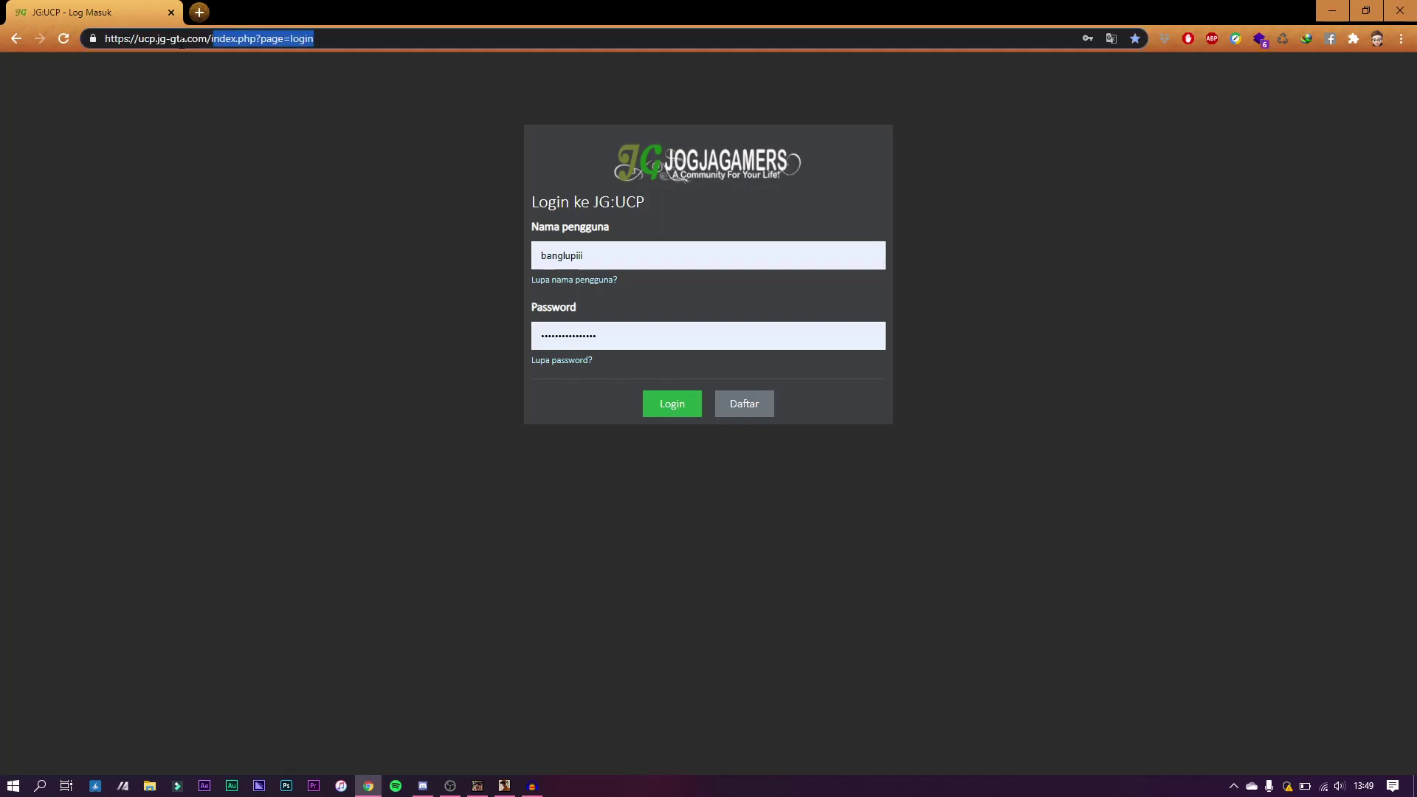
pyautogui.write('i')
pyautogui.click(196, 225)
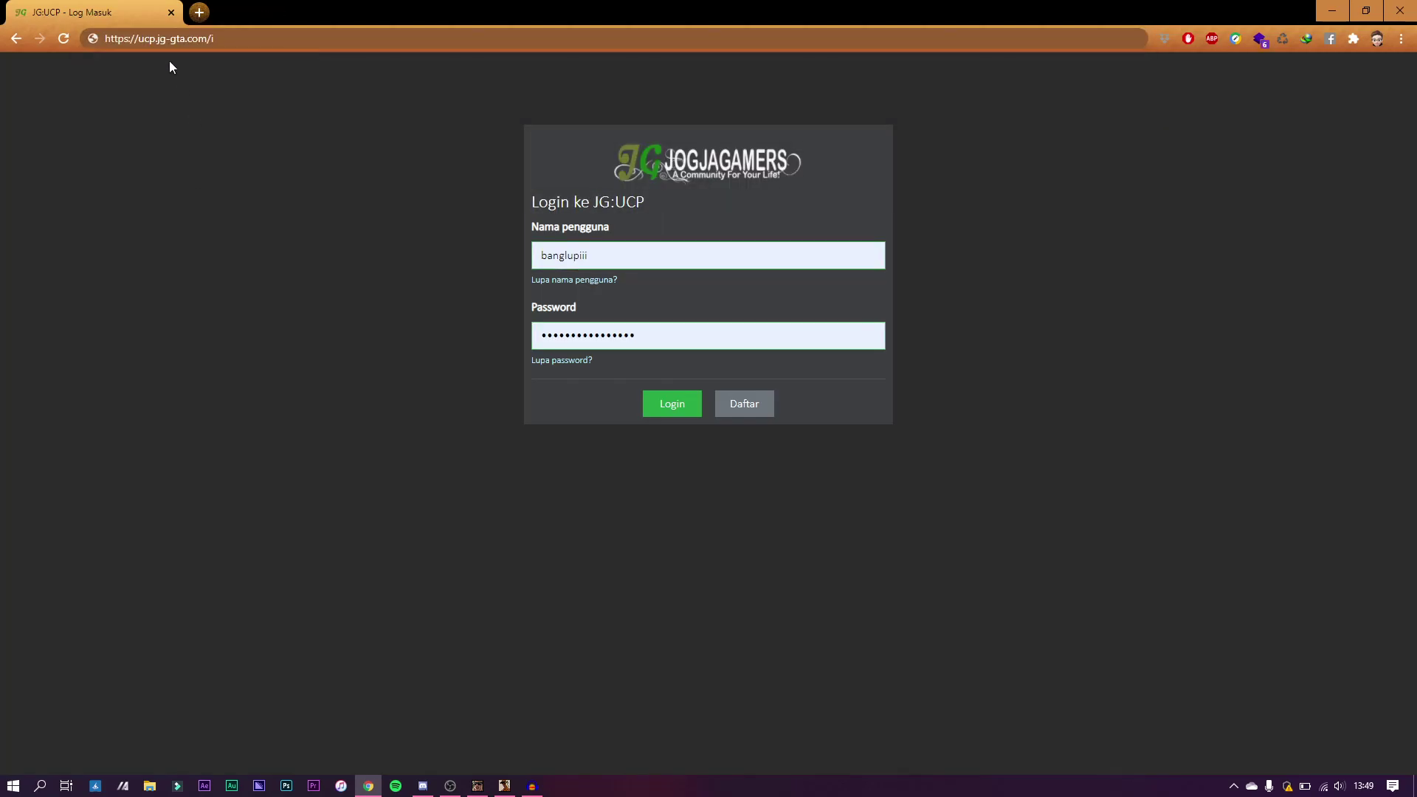
pyautogui.click(219, 41)
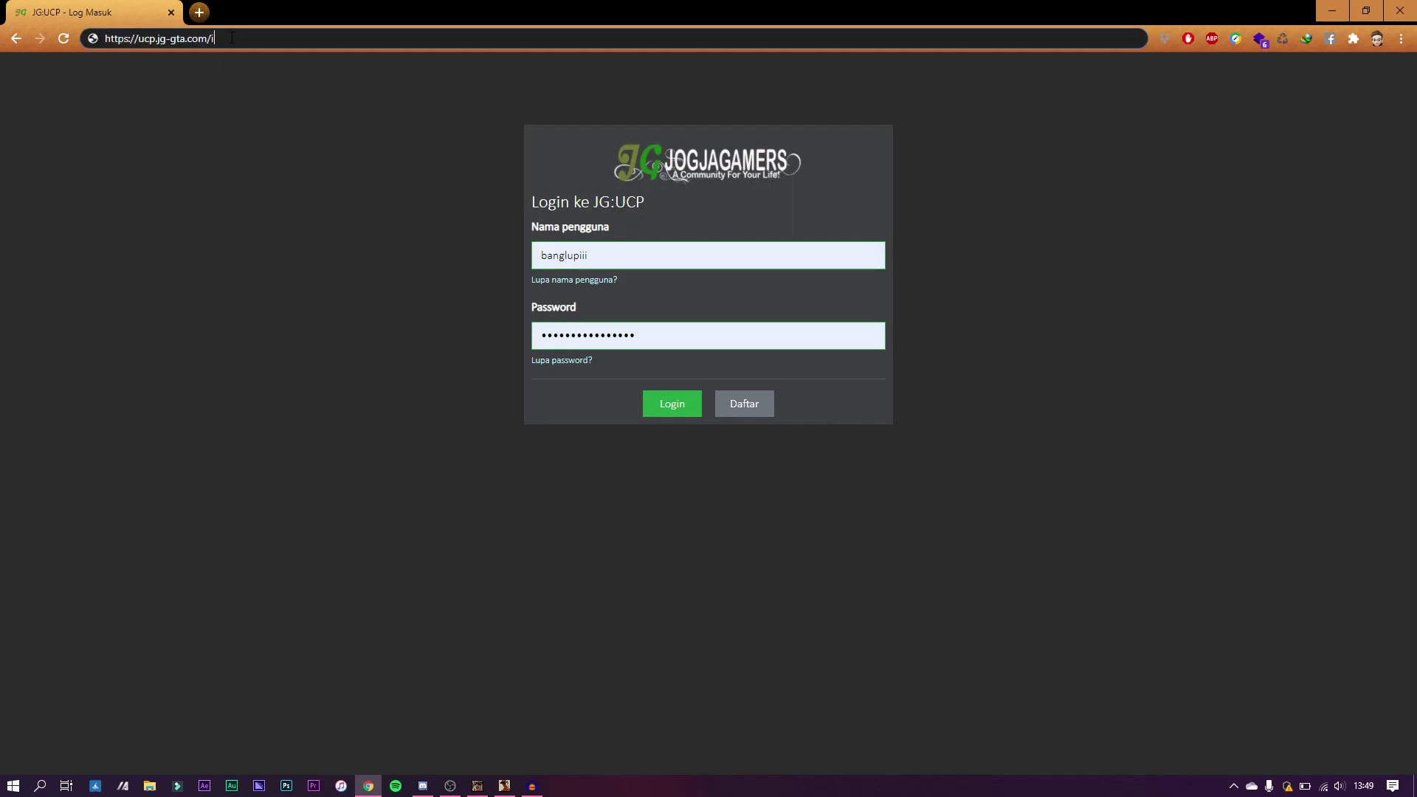
pyautogui.press('BackSpace')
pyautogui.click(245, 248)
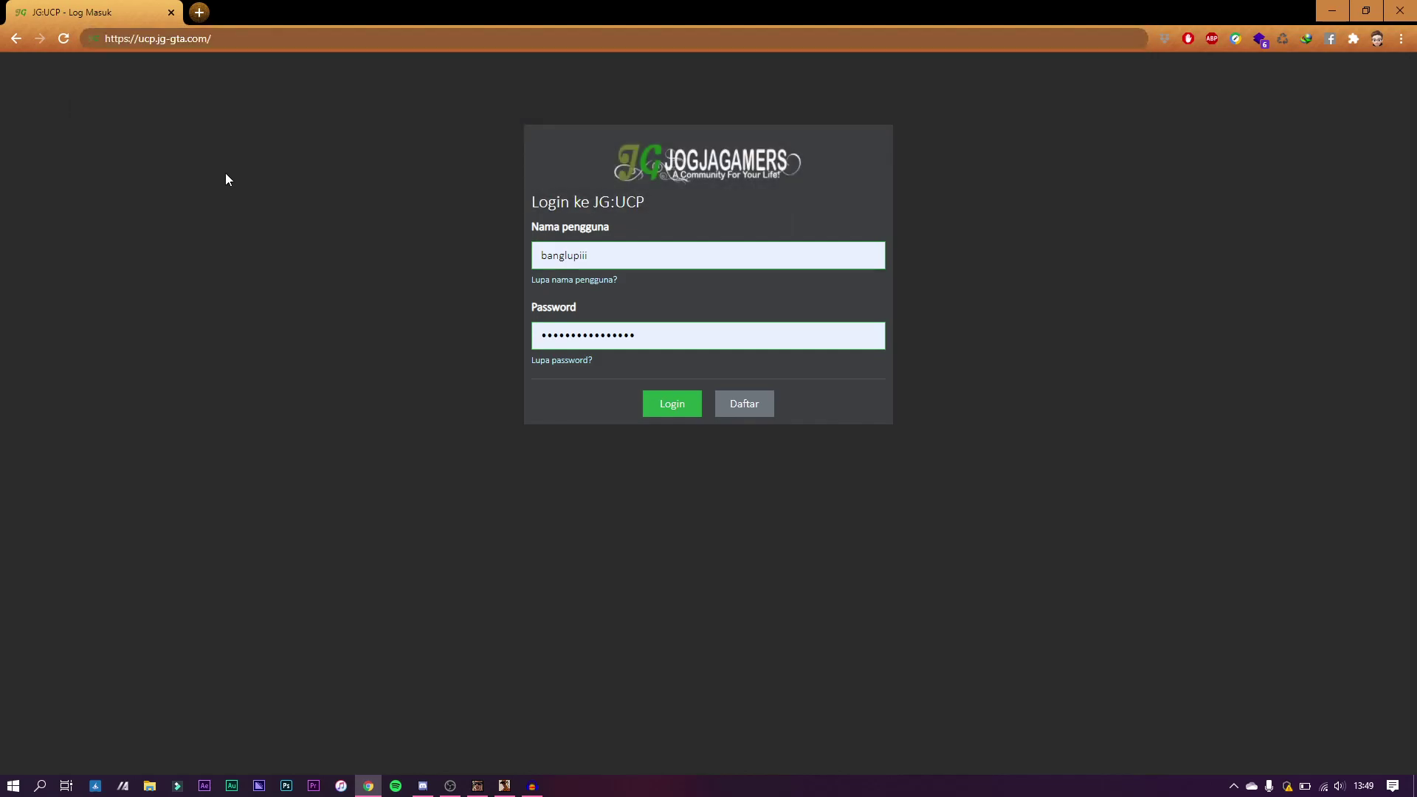
pyautogui.click(750, 407)
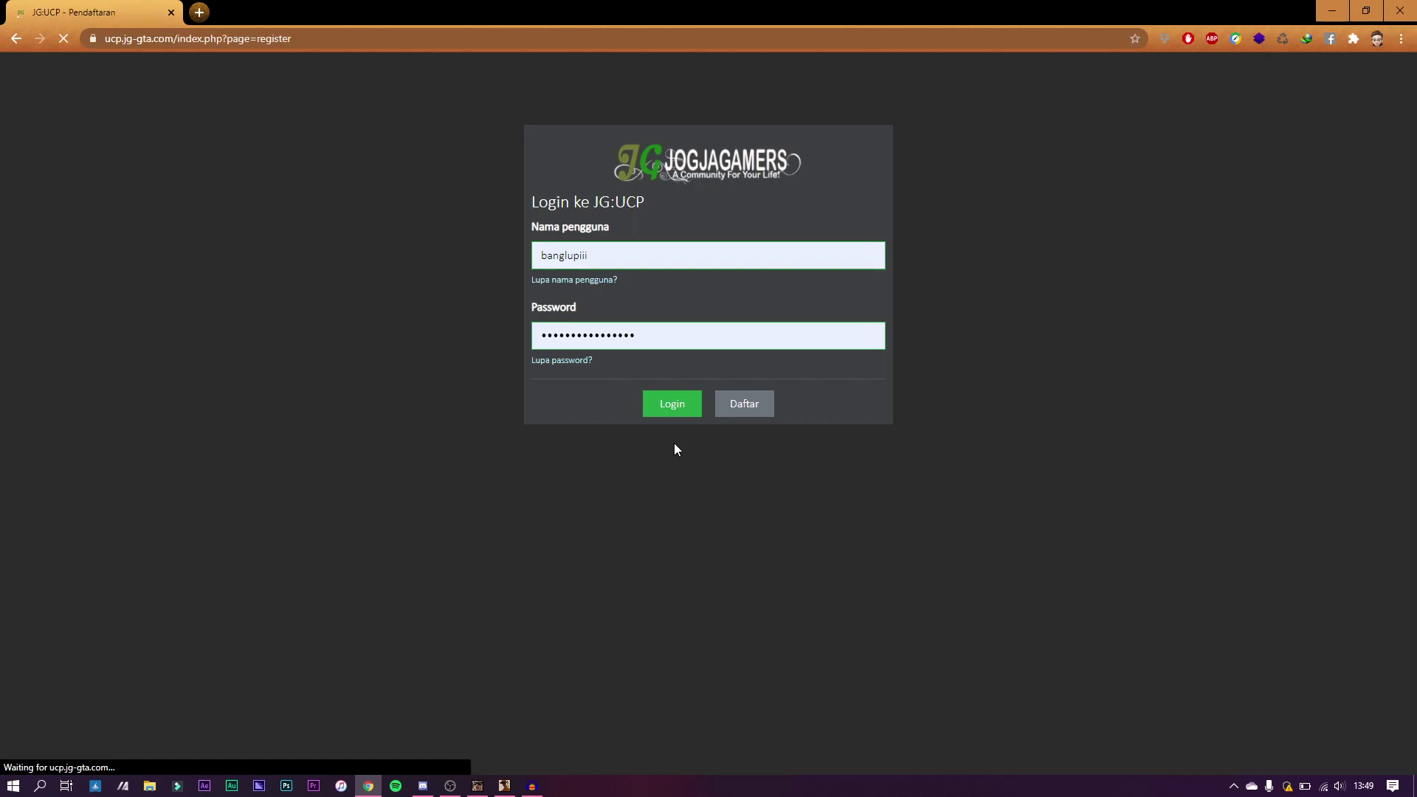
# Step: Enter the registration e-mail address in the Alamat Email field
pyautogui.click(561, 255)
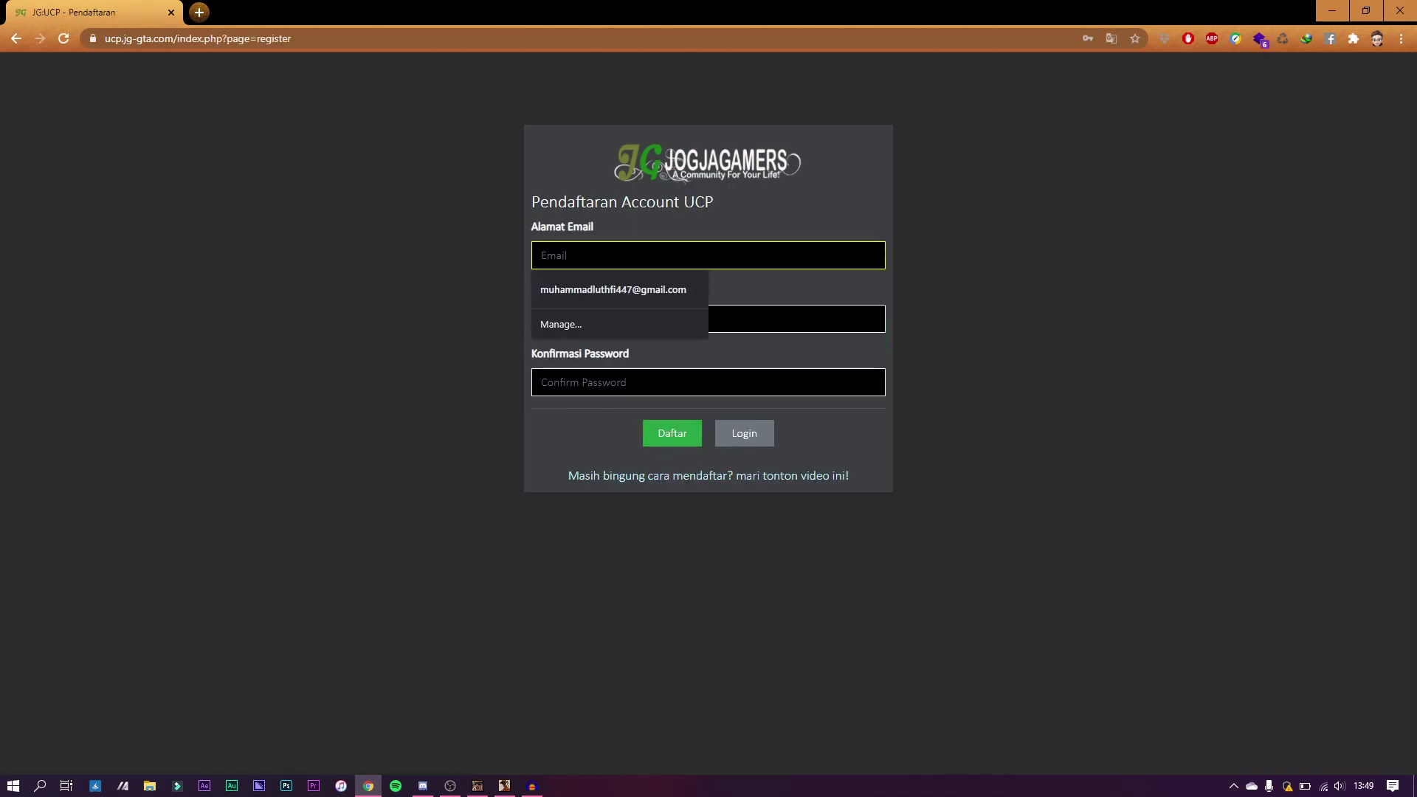
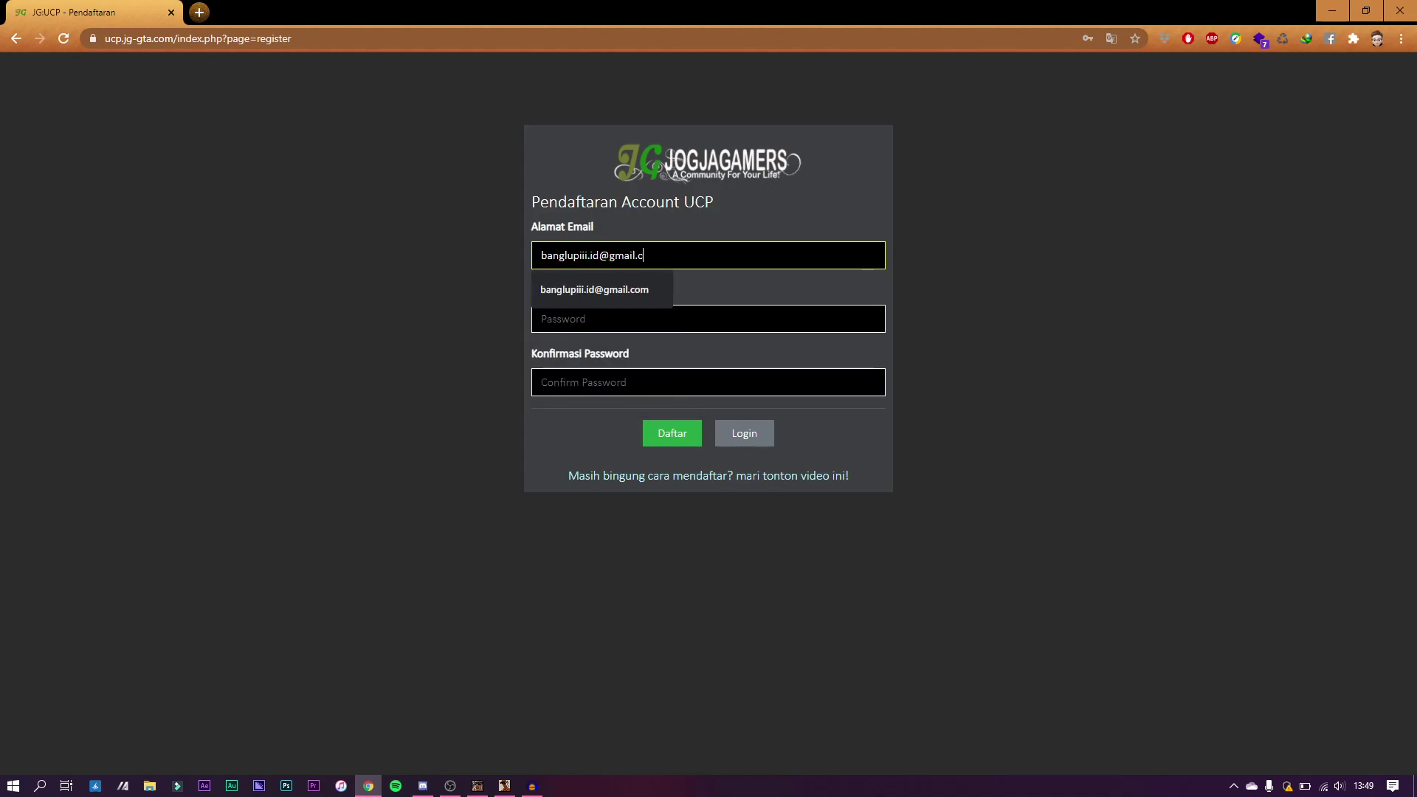
pyautogui.press('Return')
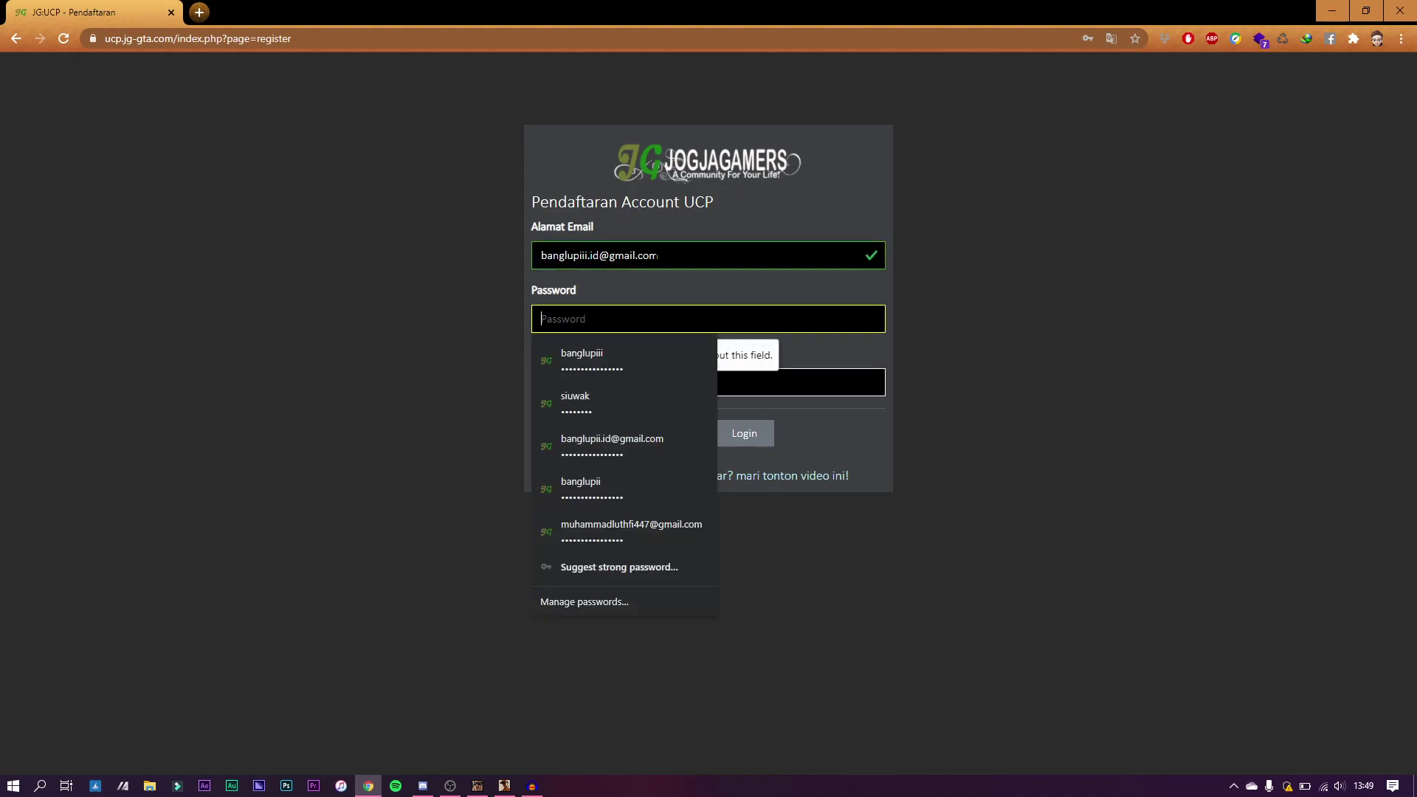
# Step: Fill in the password and its confirmation, submit, and acknowledge the one-account-only warning
pyautogui.write('••••••')
pyautogui.hotkey('ctrl', 'a')
pyautogui.write('•••')
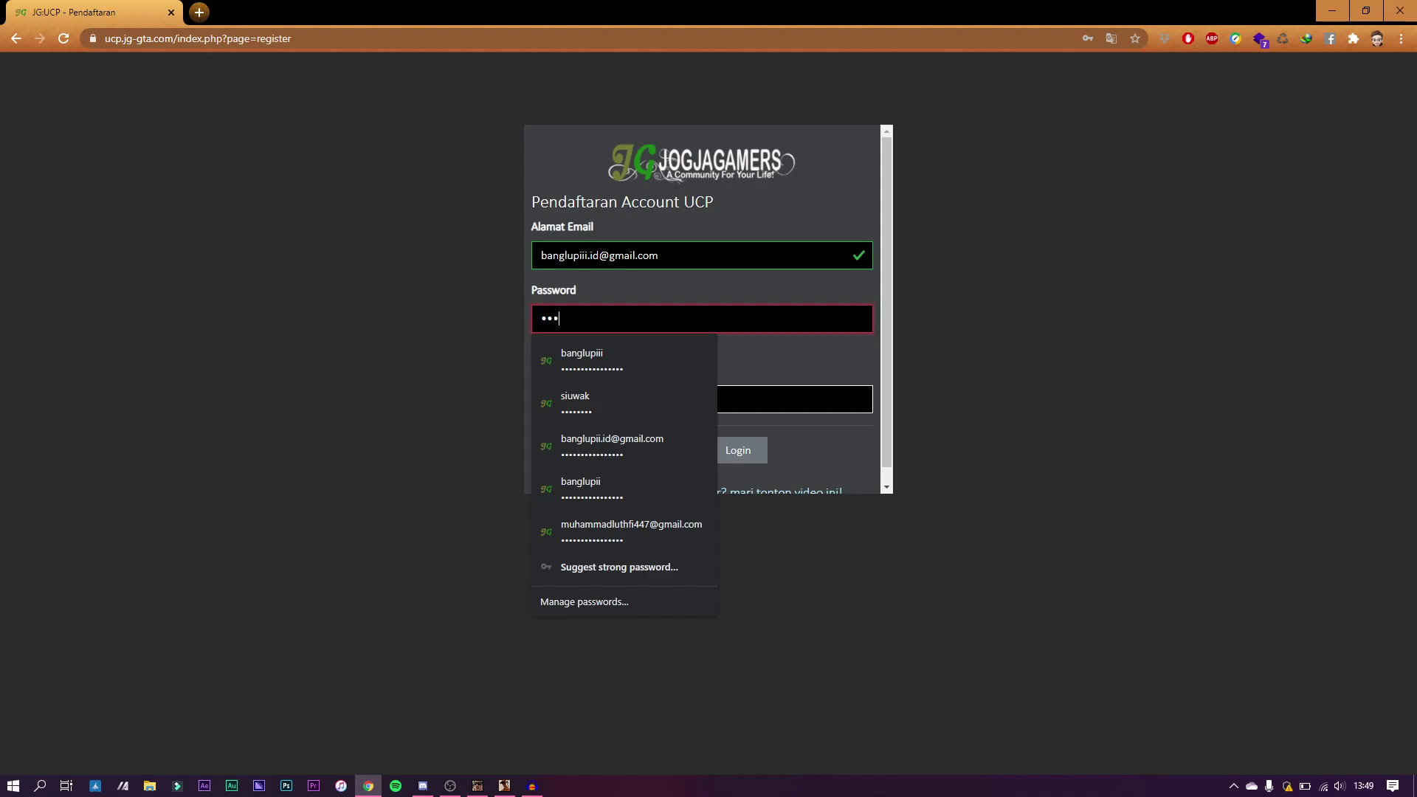
pyautogui.write('•')
pyautogui.press('Tab')
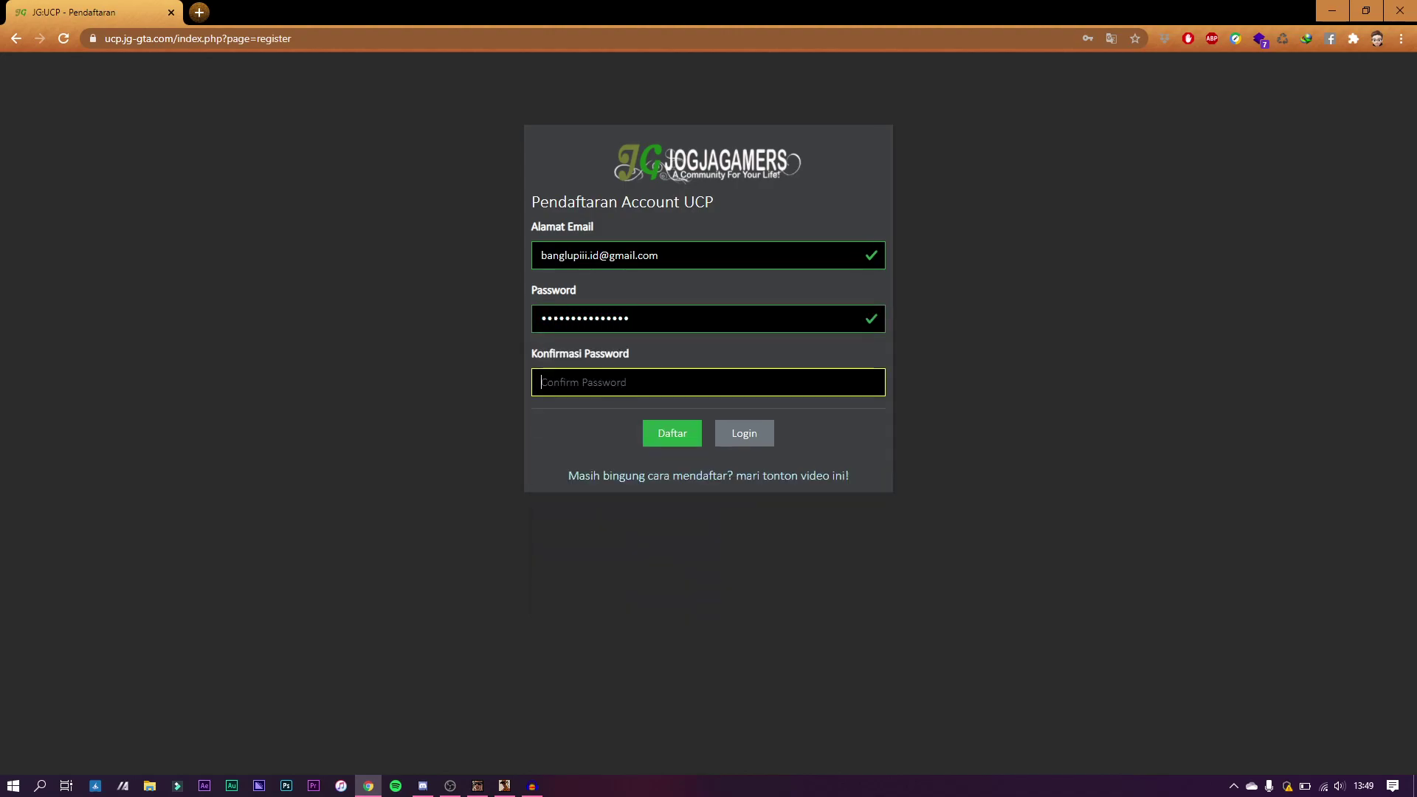
pyautogui.write('•••••••••••••••')
pyautogui.press('Return')
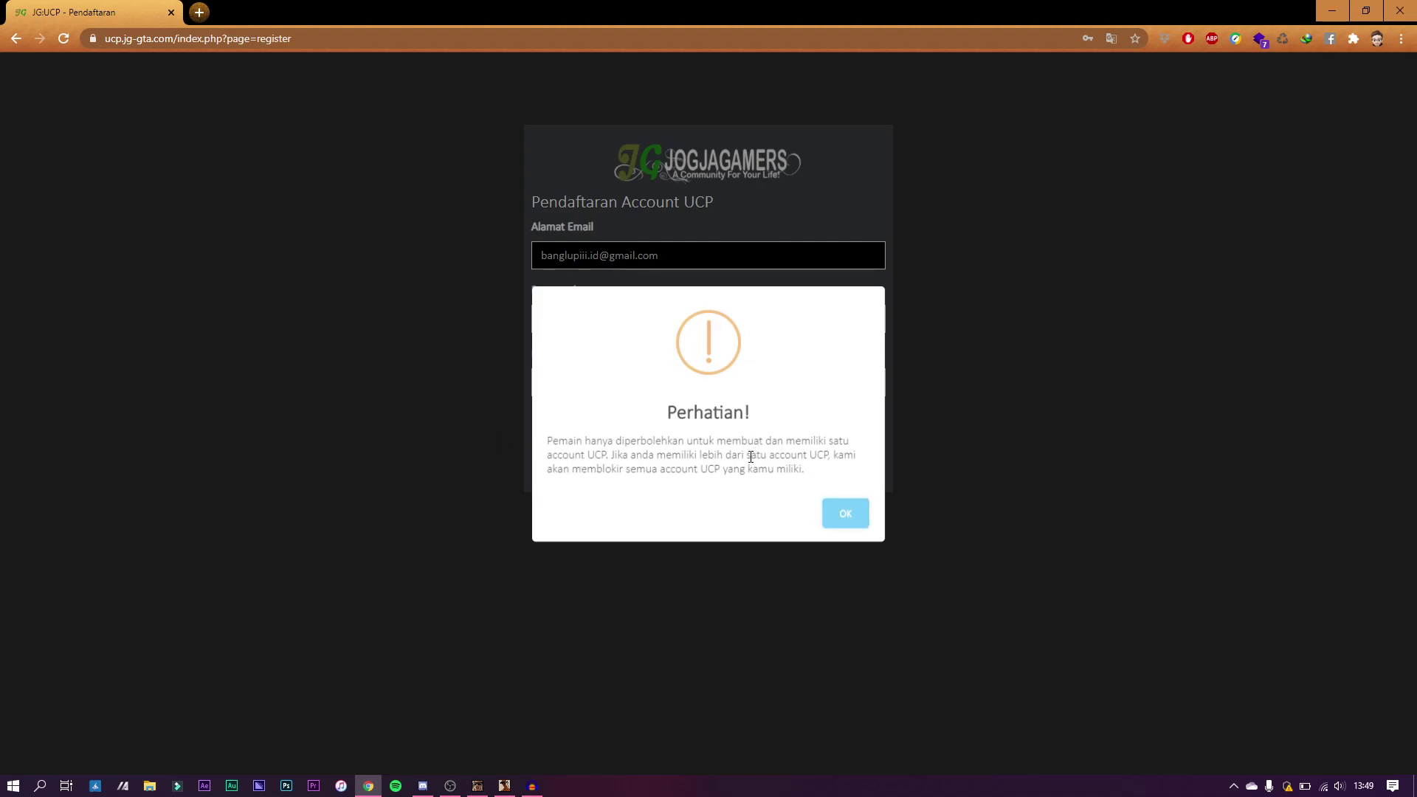
pyautogui.click(832, 510)
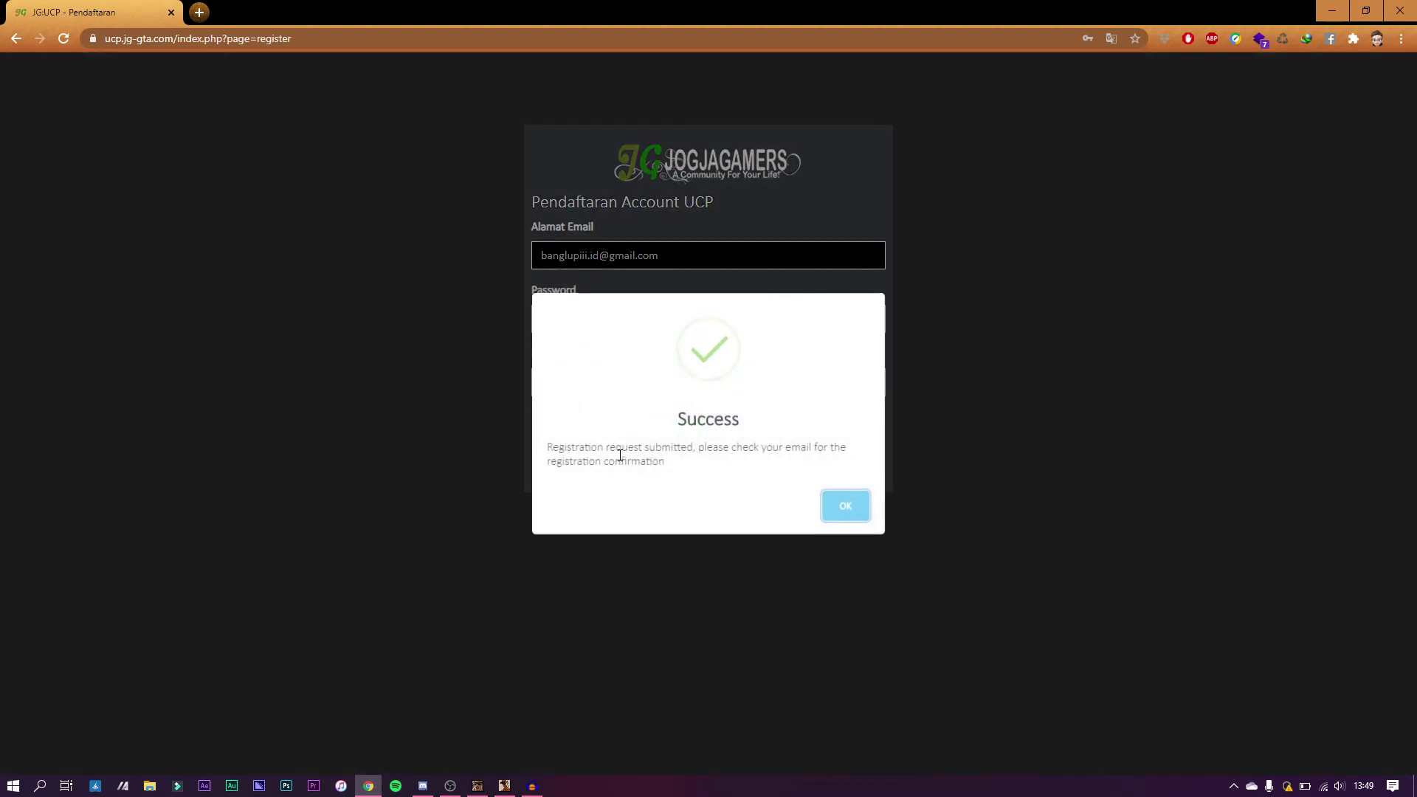
# Step: Dismiss the Success message and open the JG:UCP Registration email in a new Gmail tab
pyautogui.click(838, 506)
pyautogui.click(210, 5)
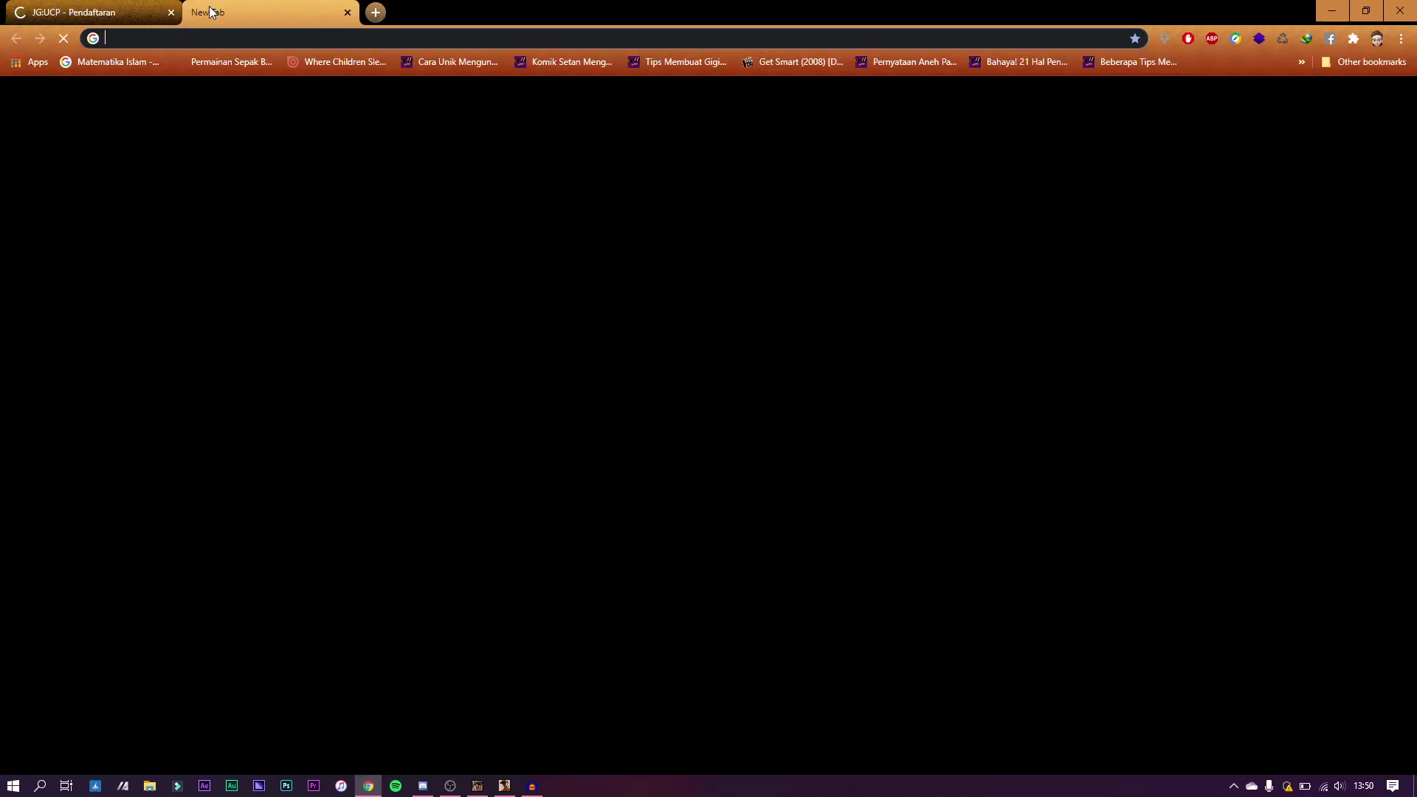
pyautogui.write('m')
pyautogui.press('Return')
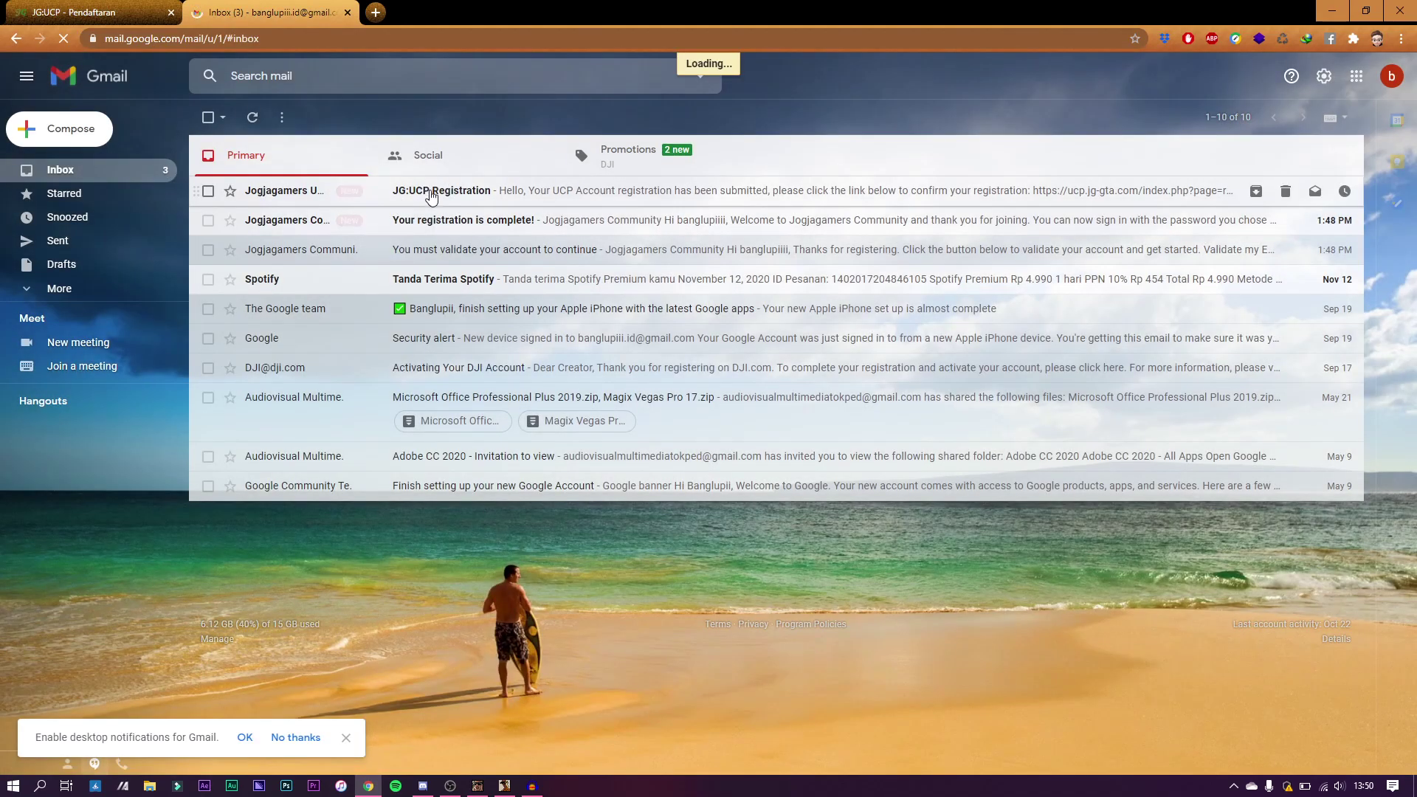
pyautogui.click(481, 199)
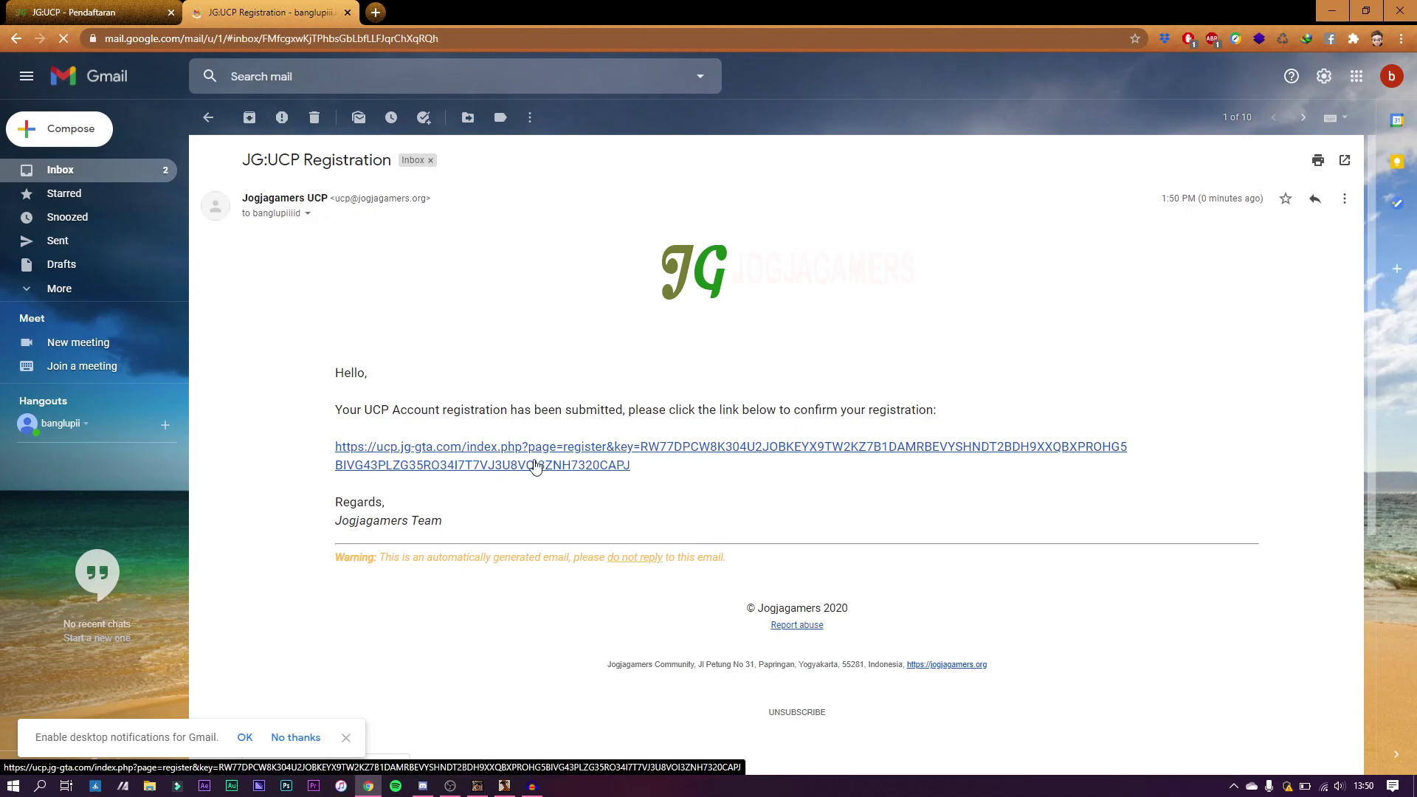
# Step: Open the confirmation link and enter the chosen username on the registration form
pyautogui.click(582, 464)
pyautogui.click(263, 6)
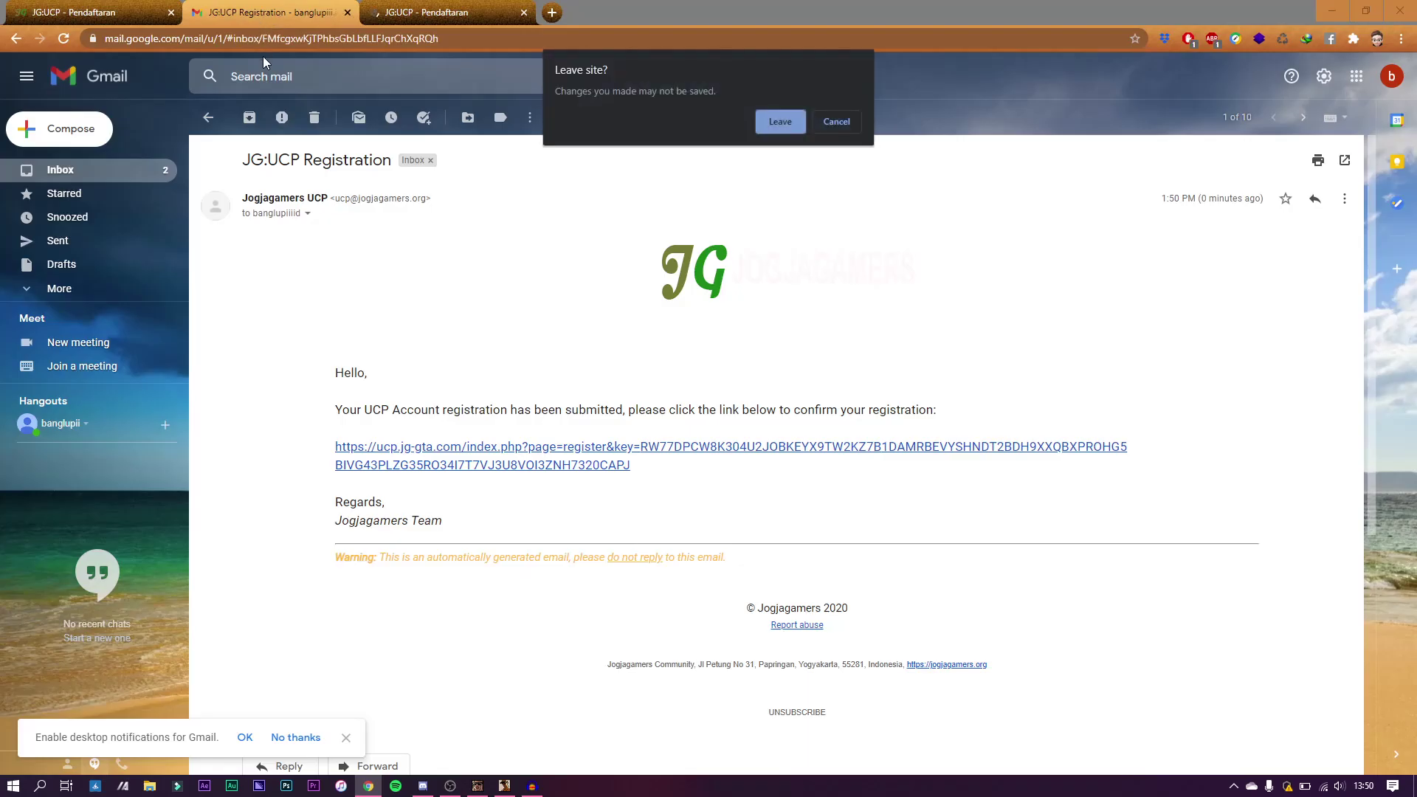
pyautogui.click(834, 122)
pyautogui.click(368, 13)
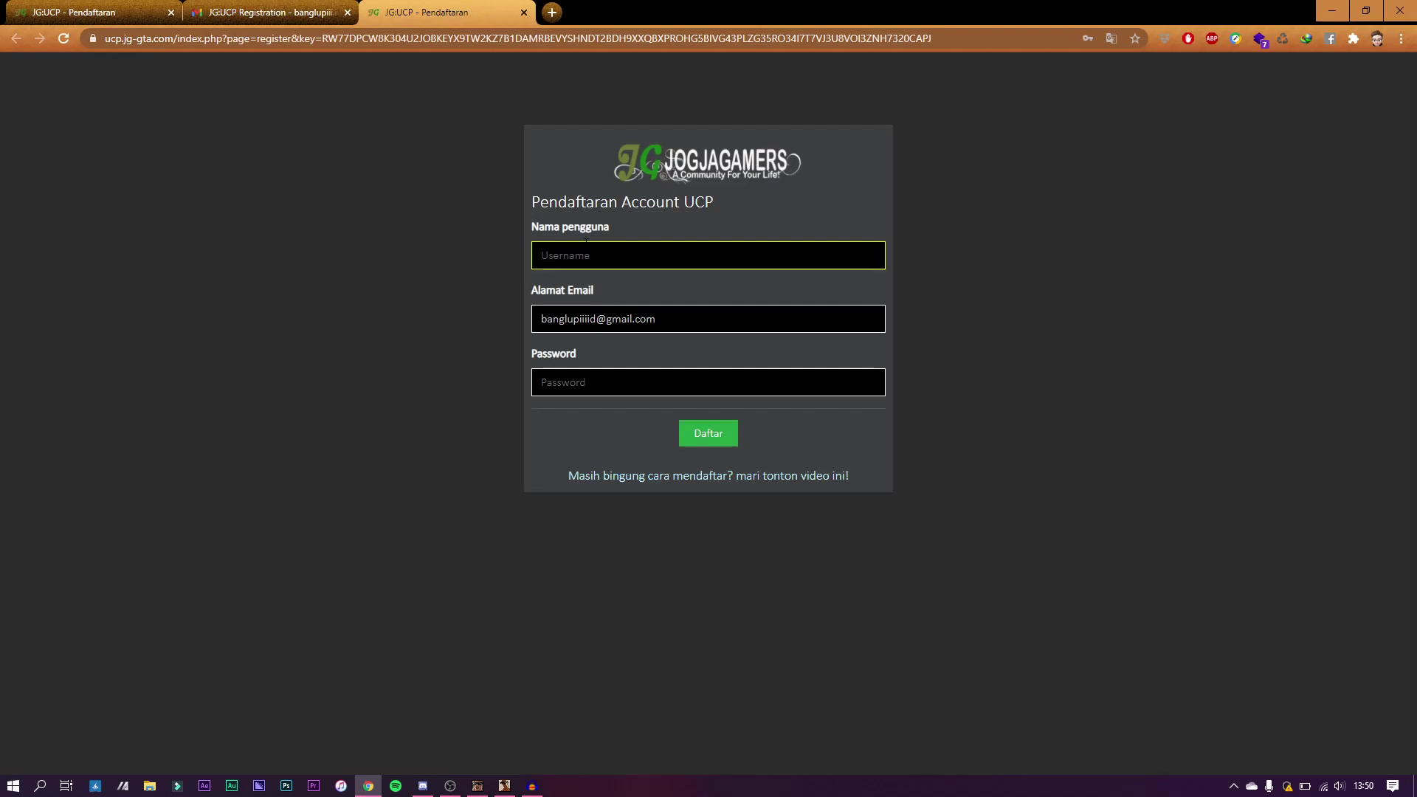
pyautogui.write('bangl')
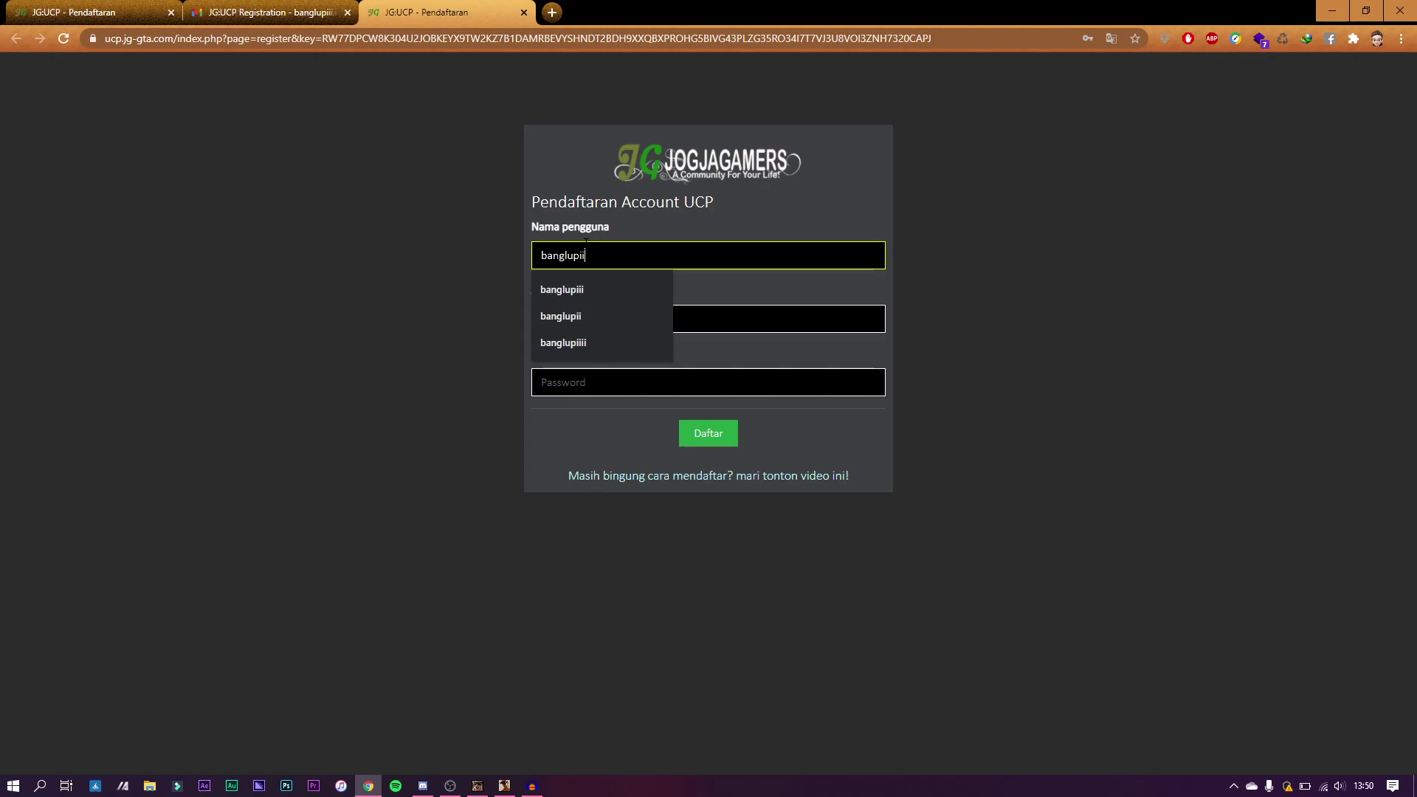
pyautogui.write('upii')
pyautogui.click(473, 224)
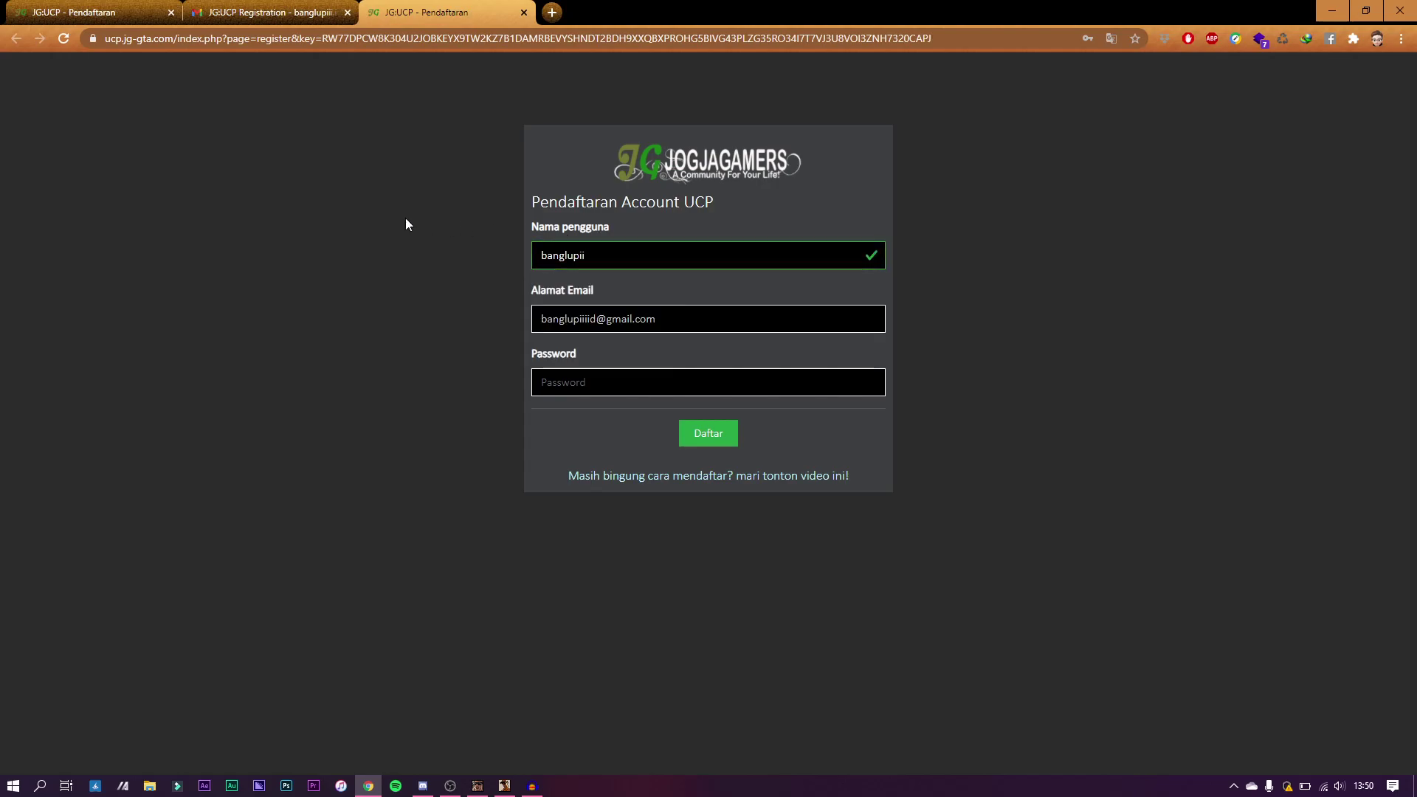
pyautogui.click(244, 6)
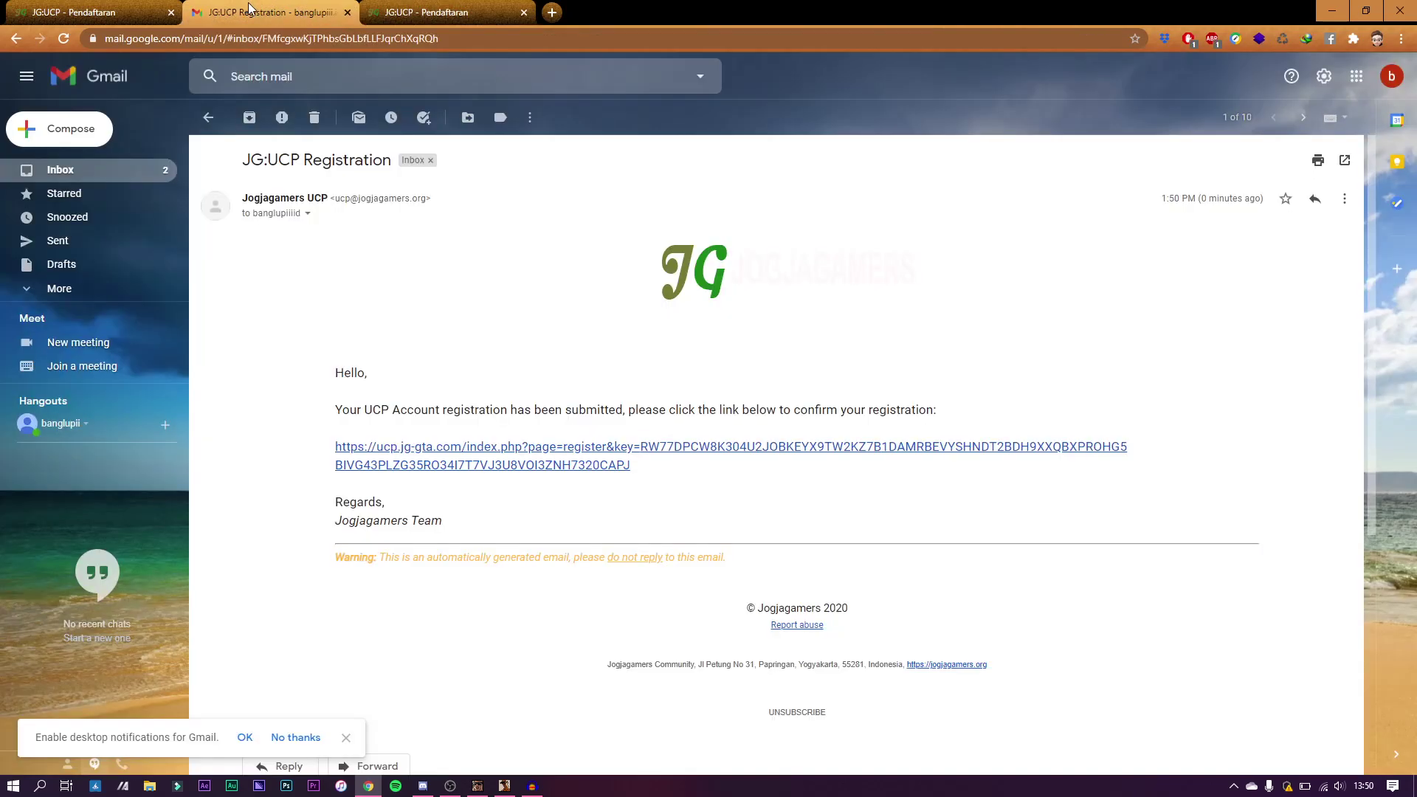
pyautogui.click(507, 7)
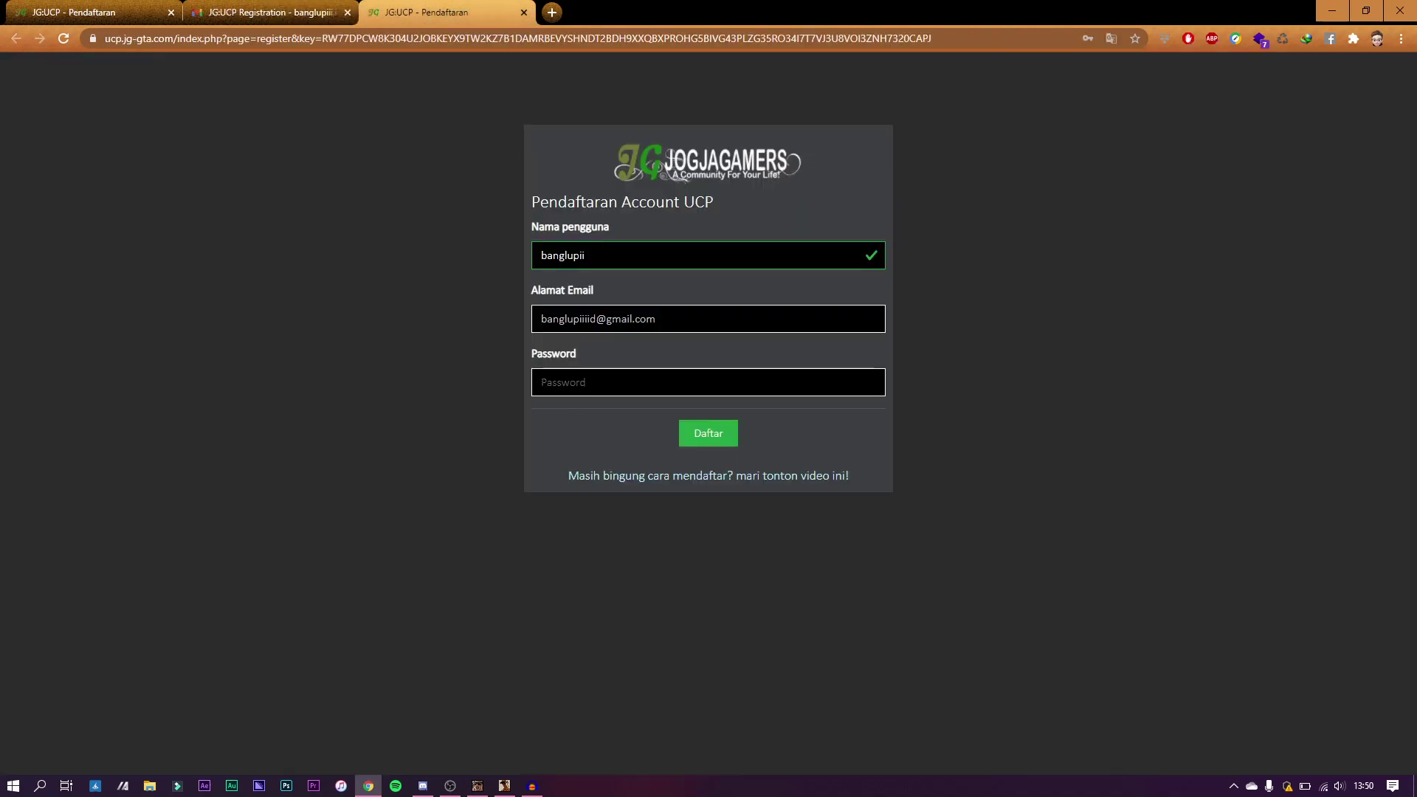
pyautogui.write('ii')
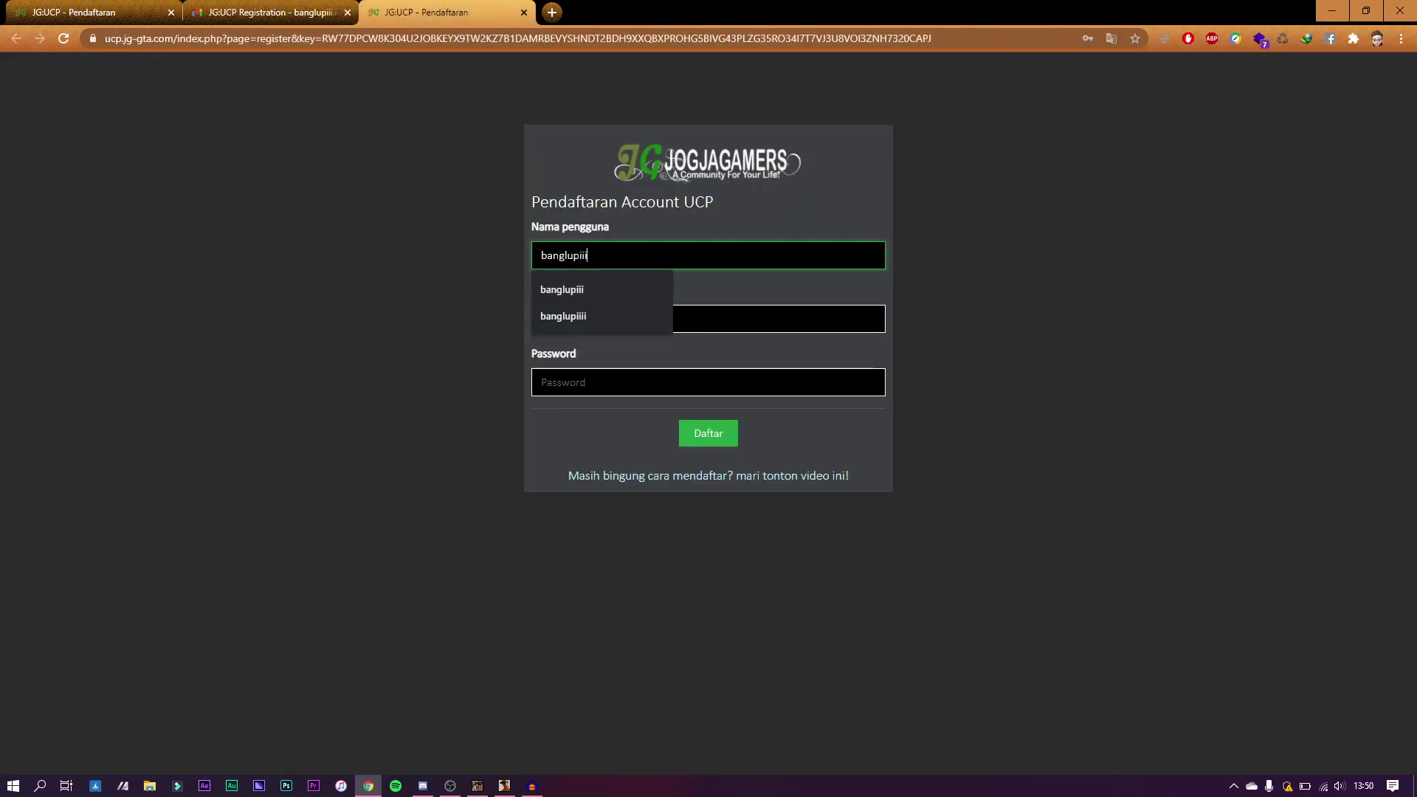
# Step: Set a 12-character account password, submit the registration, and dismiss the Success message
pyautogui.click(703, 371)
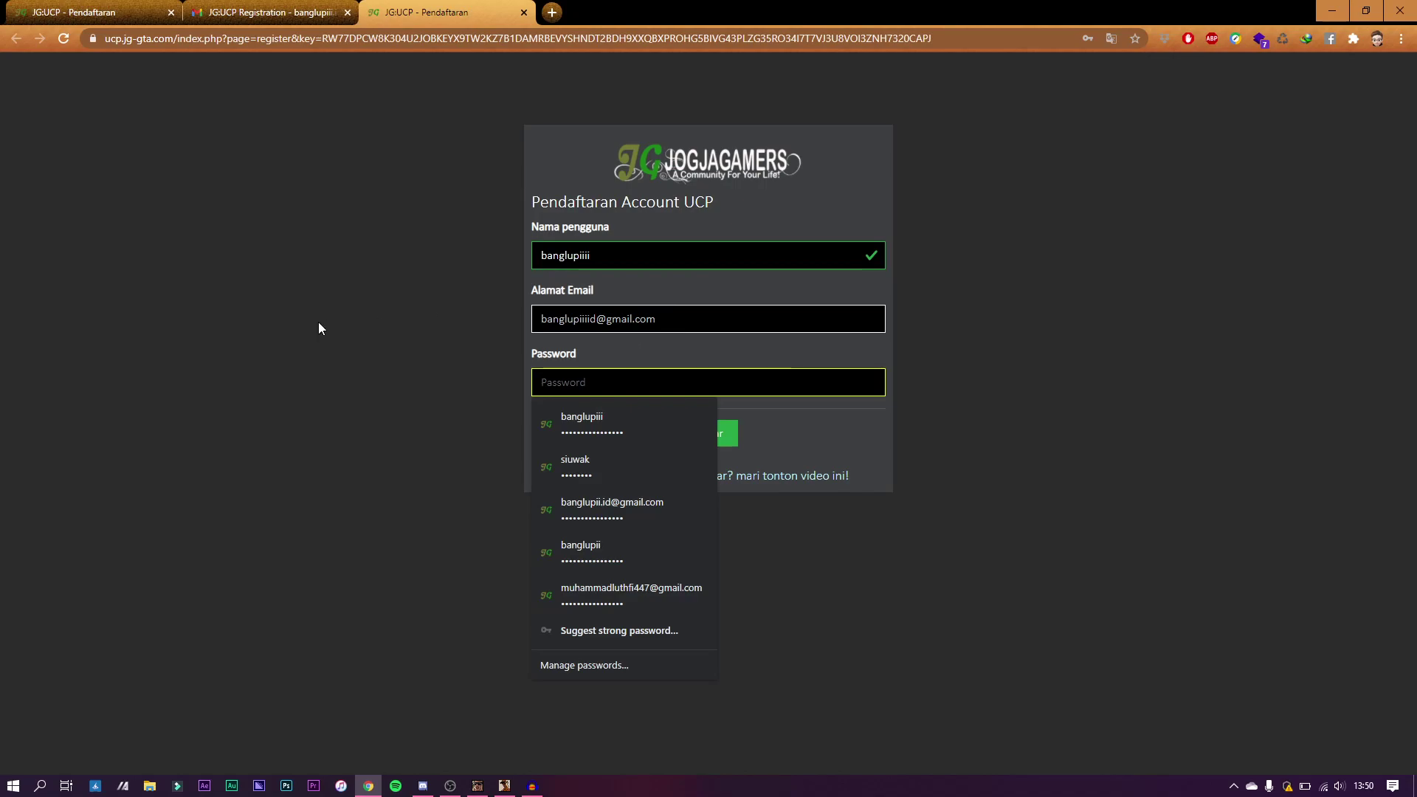
pyautogui.write('*')
pyautogui.hotkey('ctrl', 'a')
pyautogui.write('************')
pyautogui.press('Return')
pyautogui.click(842, 505)
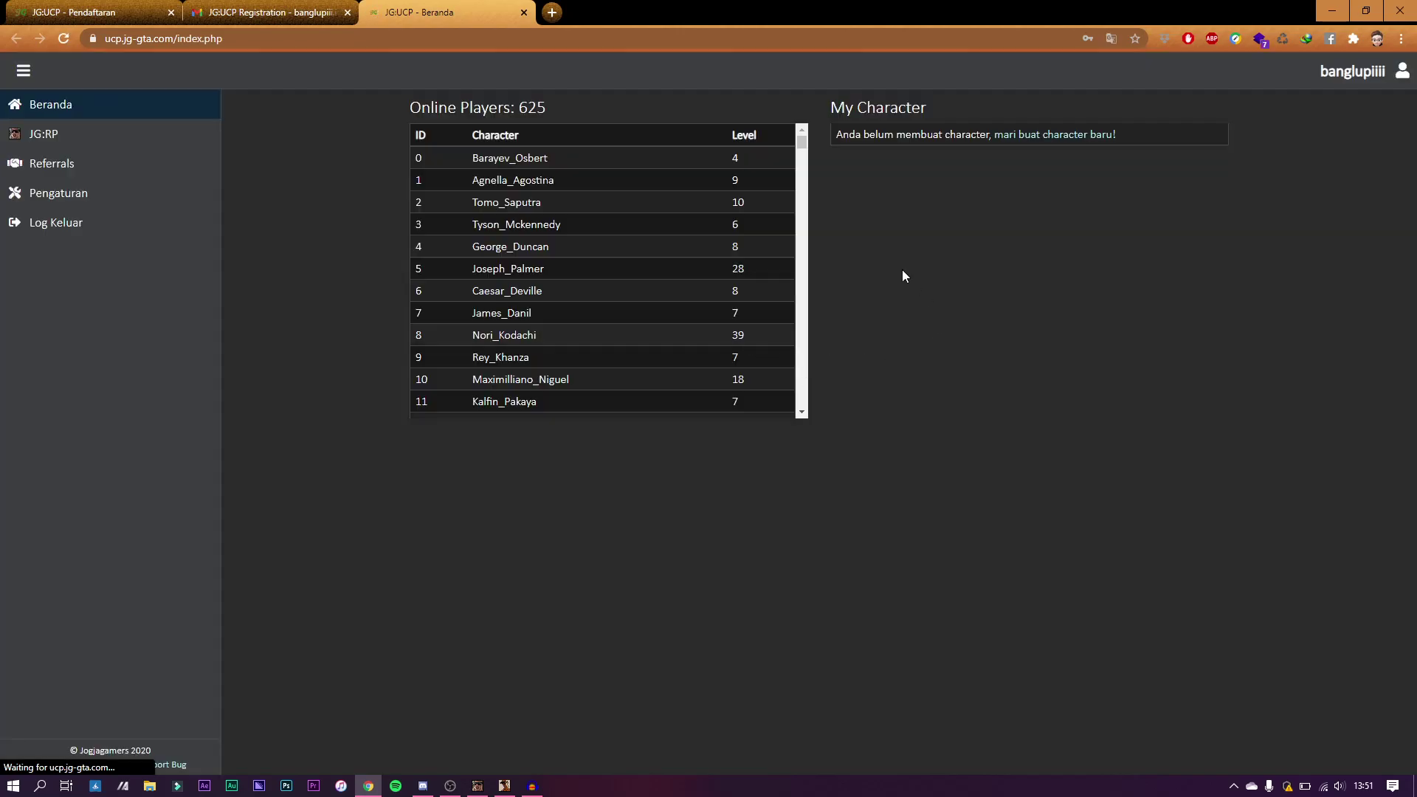
# Step: Decline saving the password, start a new character, and follow the phone-number confirmation link to Pengaturan
pyautogui.click(1103, 277)
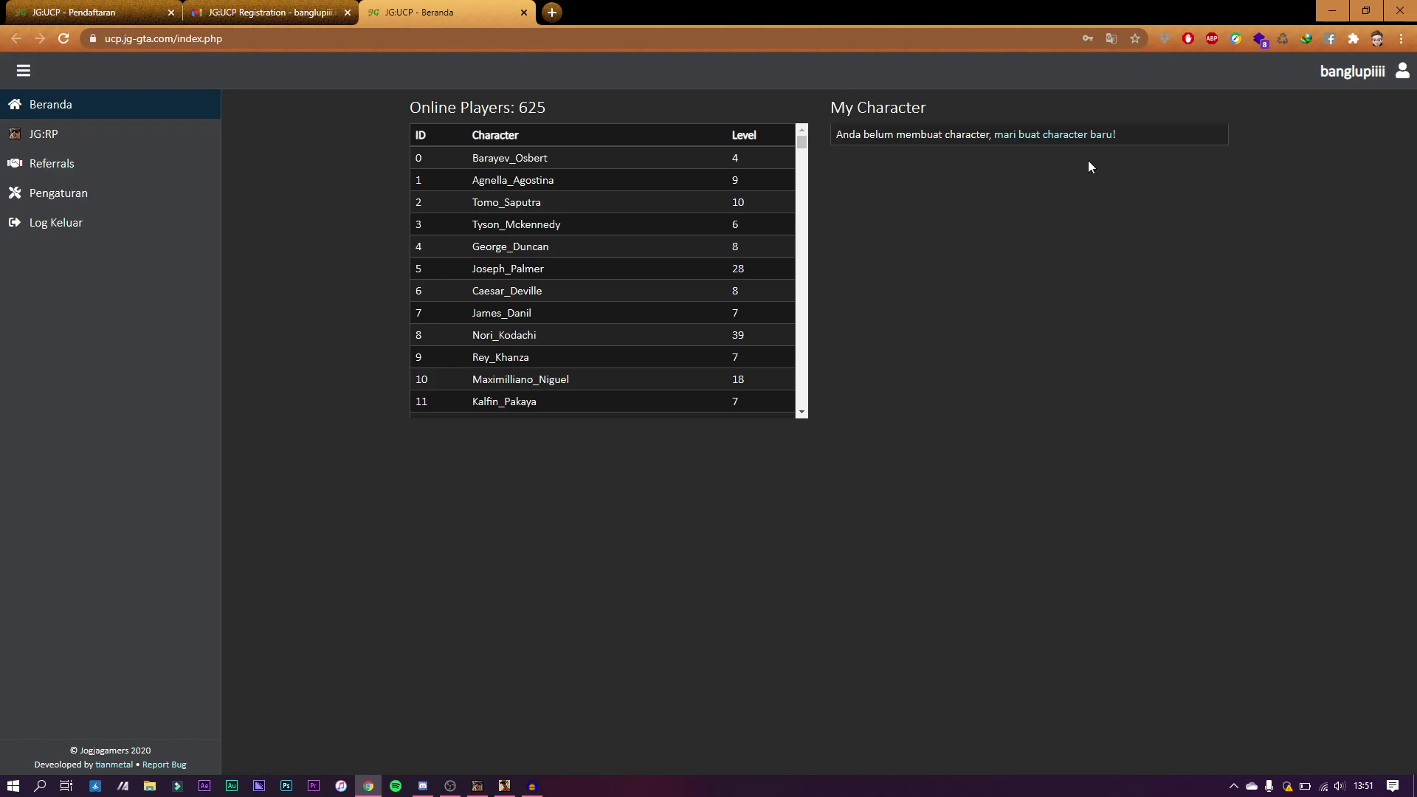
pyautogui.click(1057, 136)
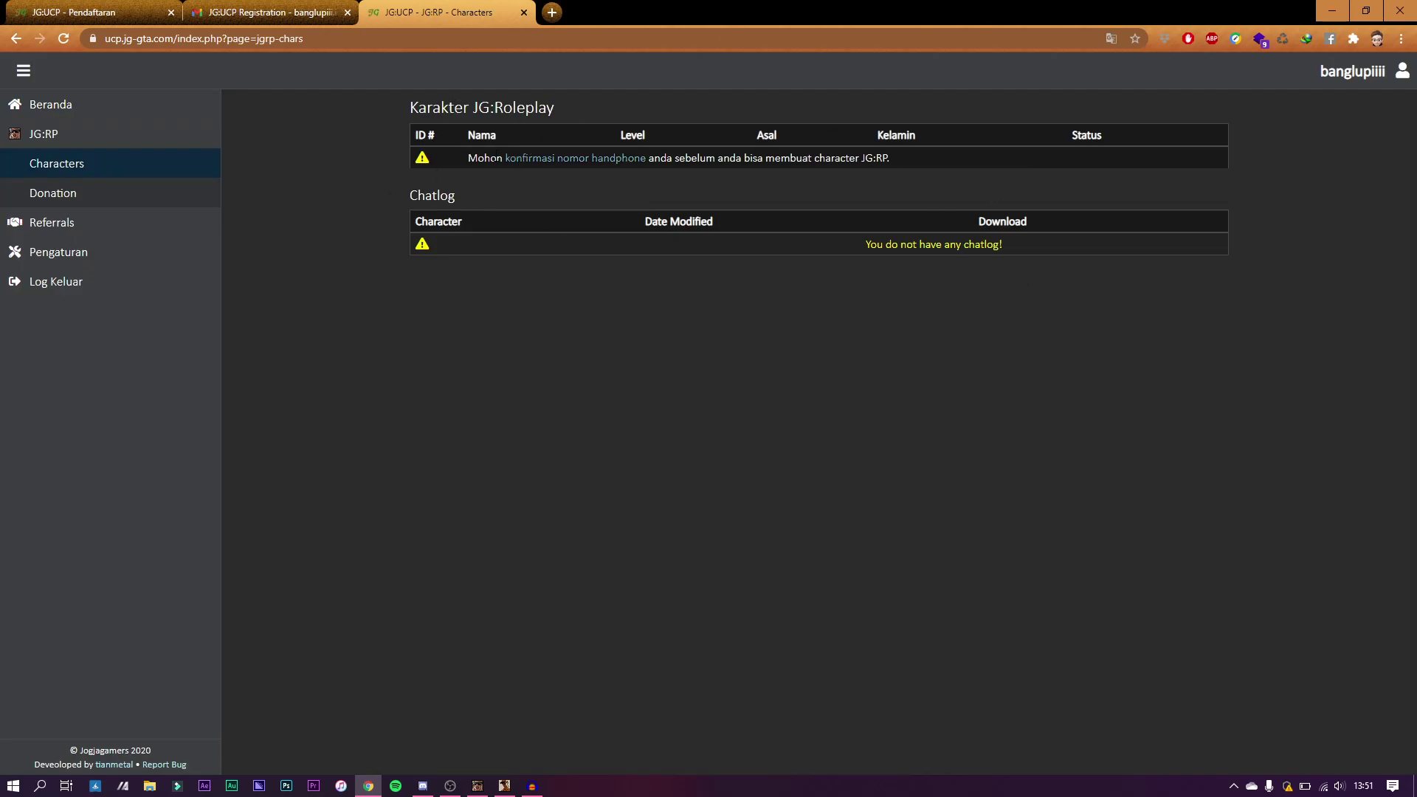
pyautogui.click(549, 168)
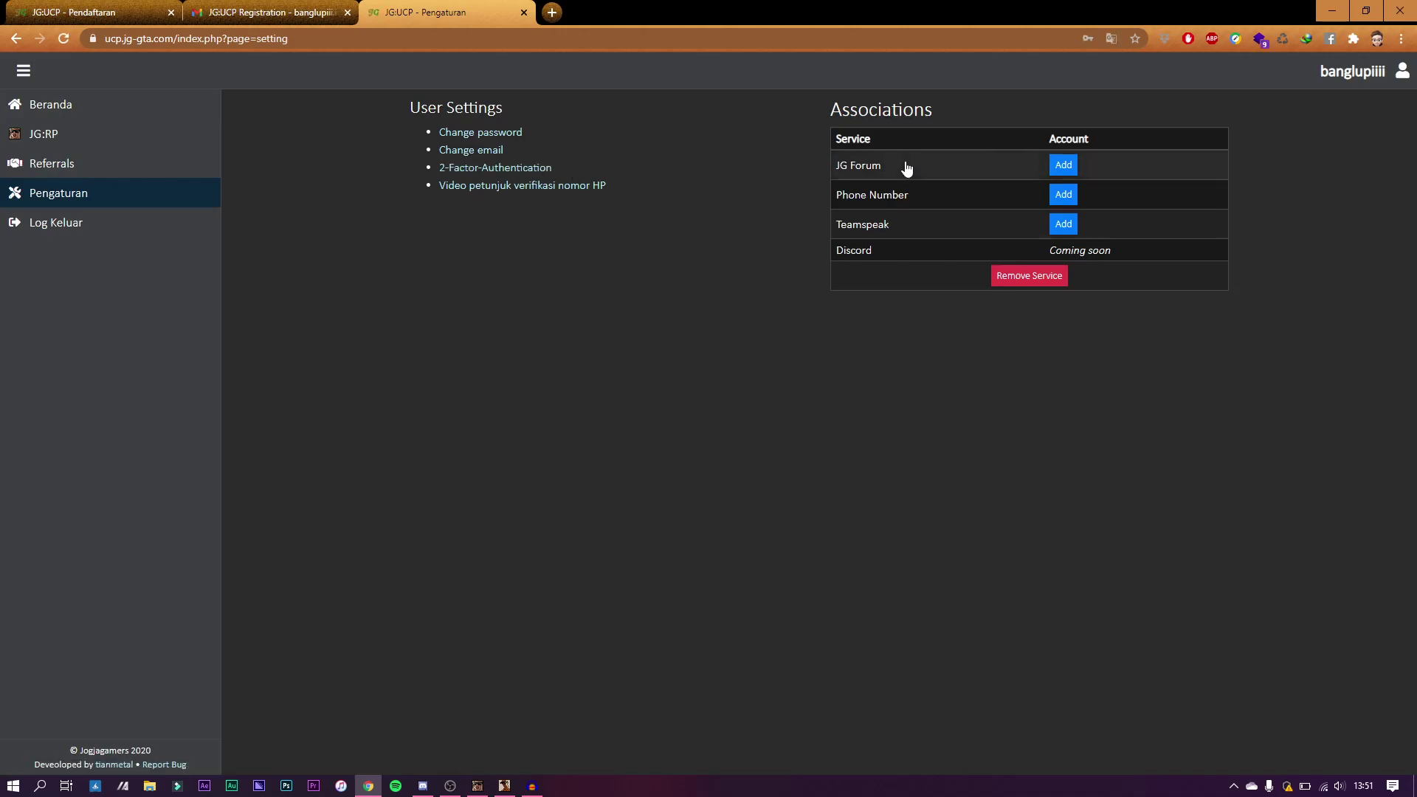
# Step: Link and authorize the JG Forum account, then close the phone-number form without verifying
pyautogui.click(1063, 165)
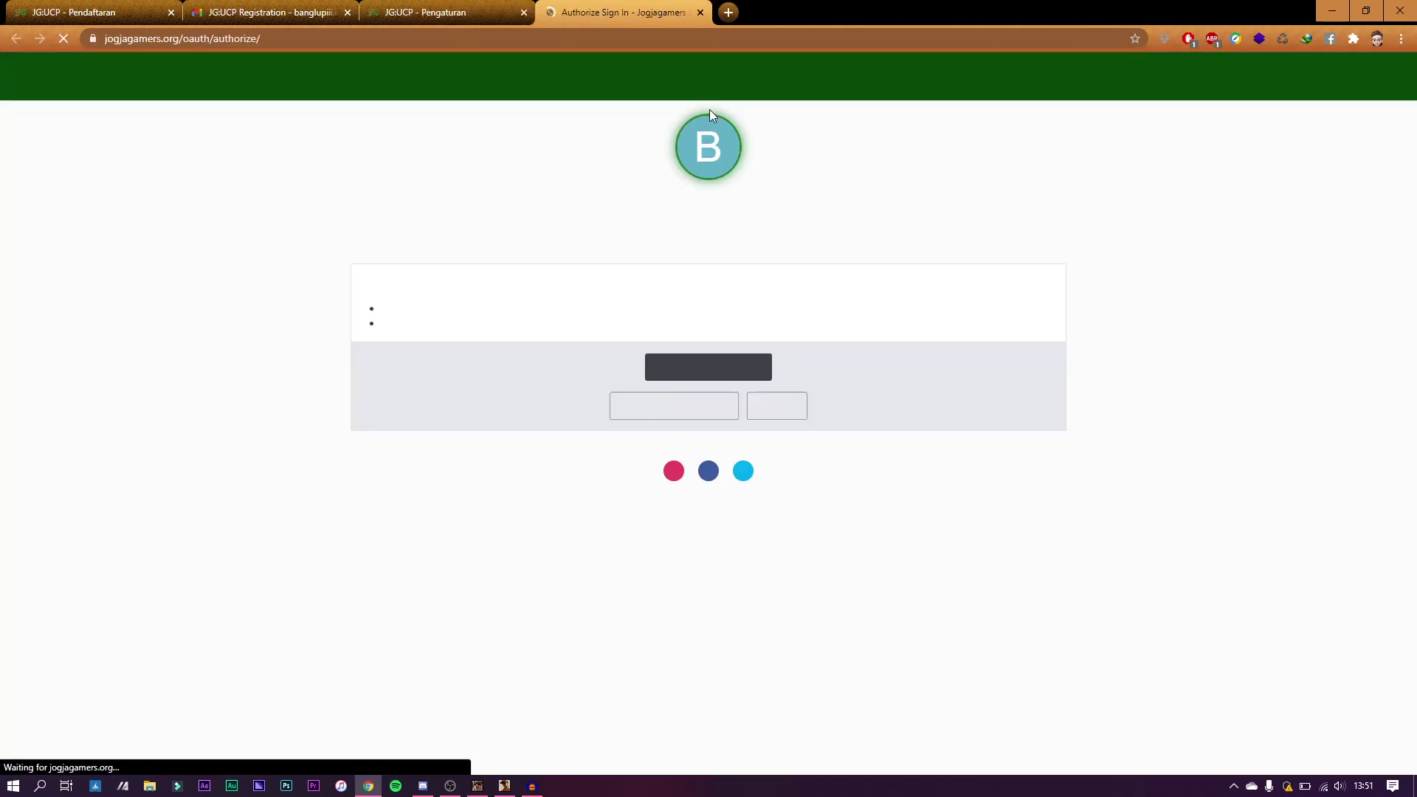
pyautogui.click(761, 376)
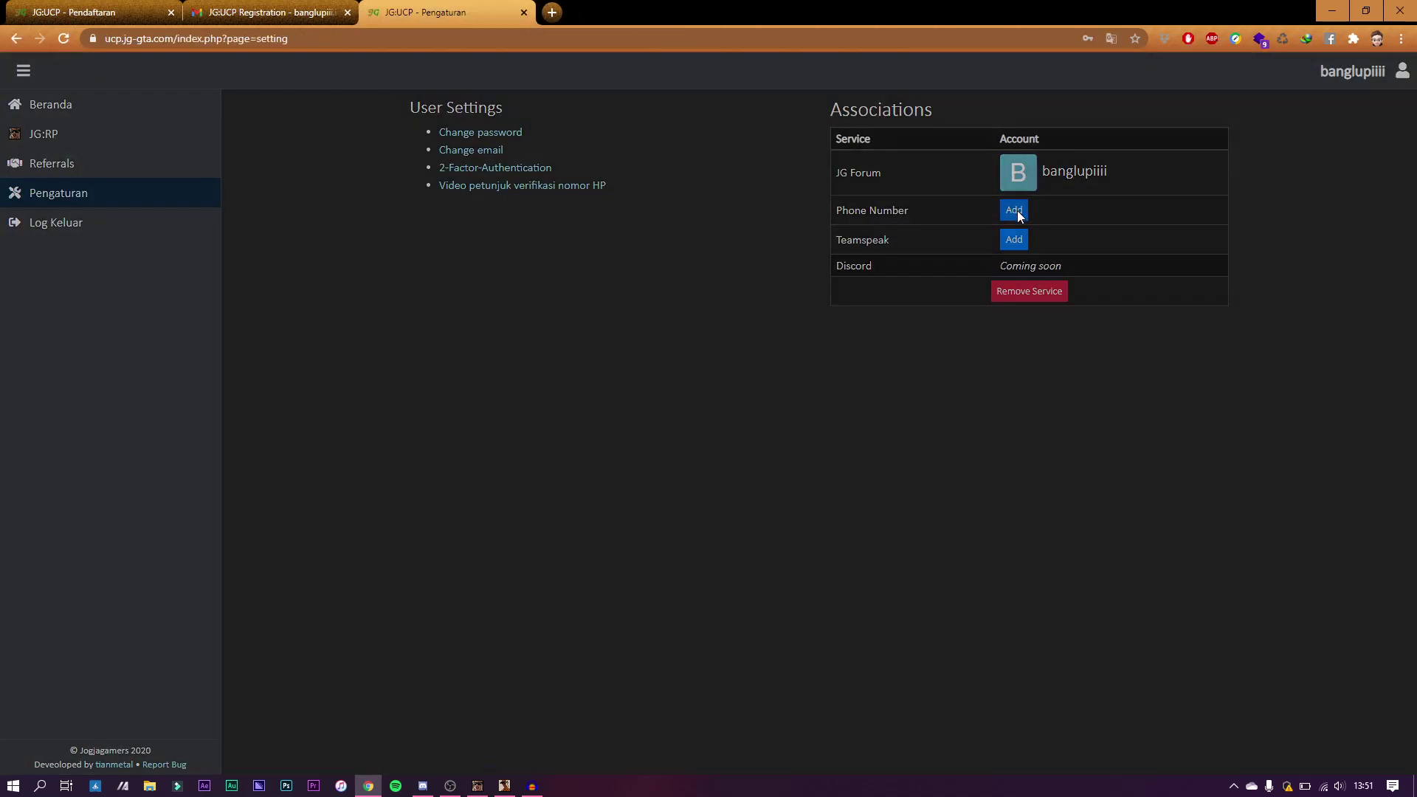
pyautogui.click(1015, 211)
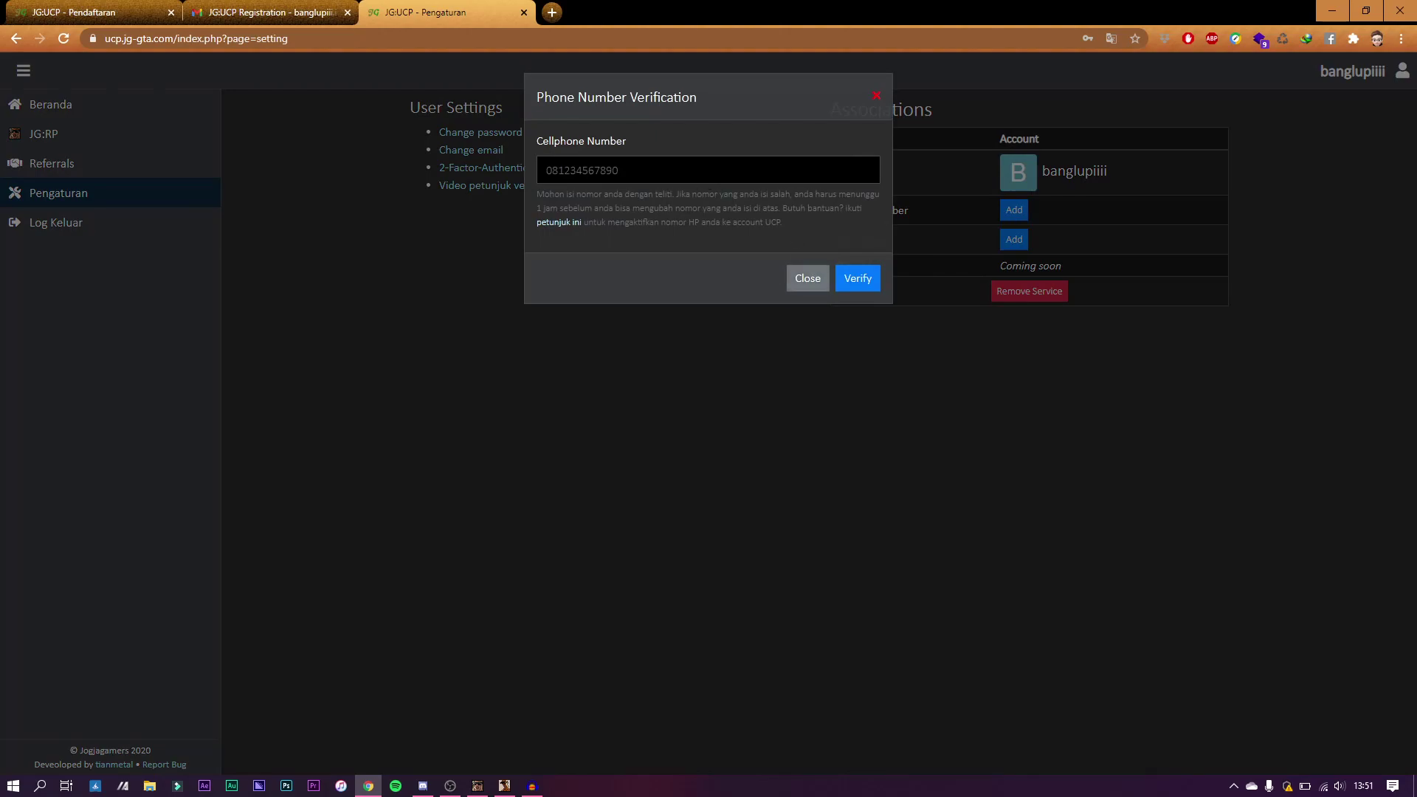
pyautogui.click(645, 177)
pyautogui.click(801, 278)
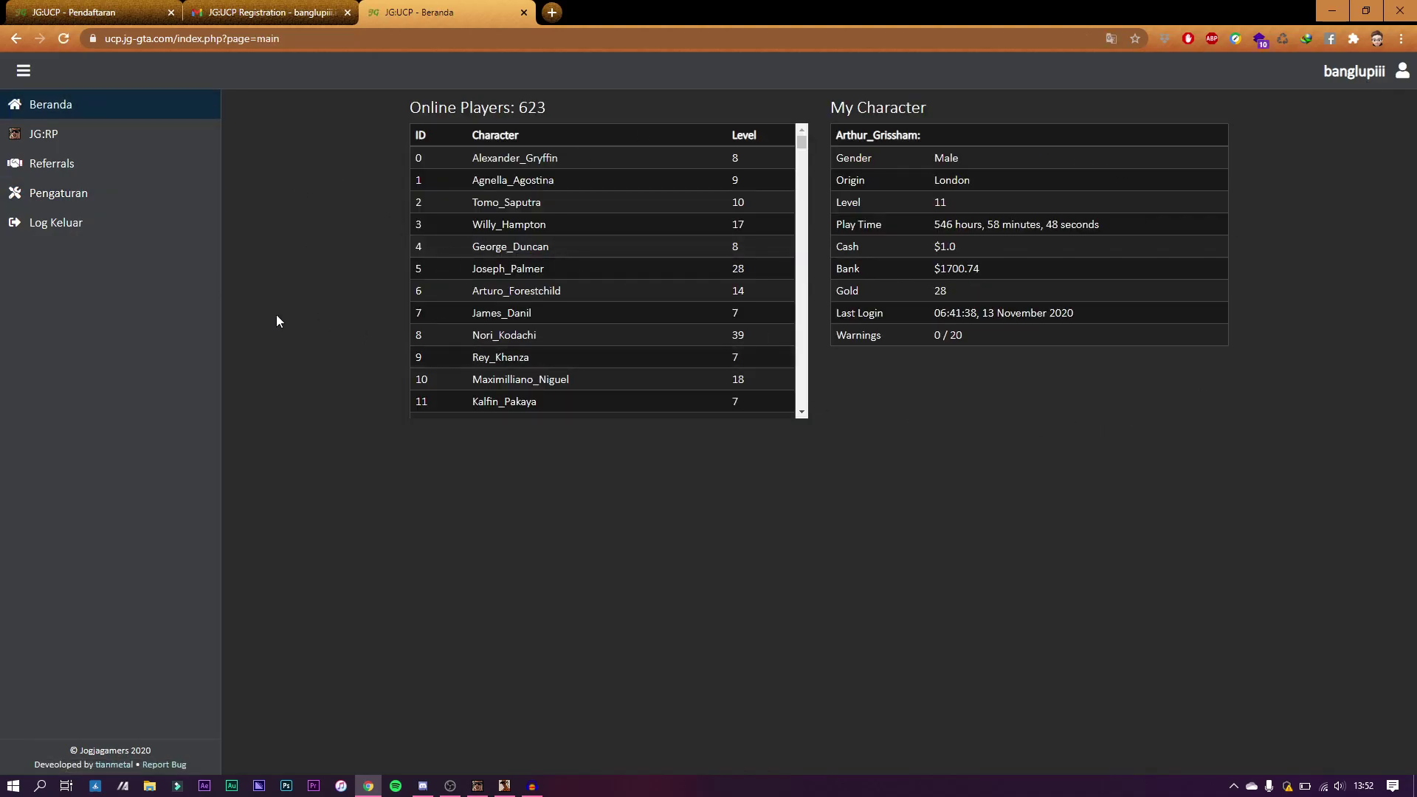
# Step: Open the JG:RP Characters list and start a new character at the first and last name fields
pyautogui.click(40, 137)
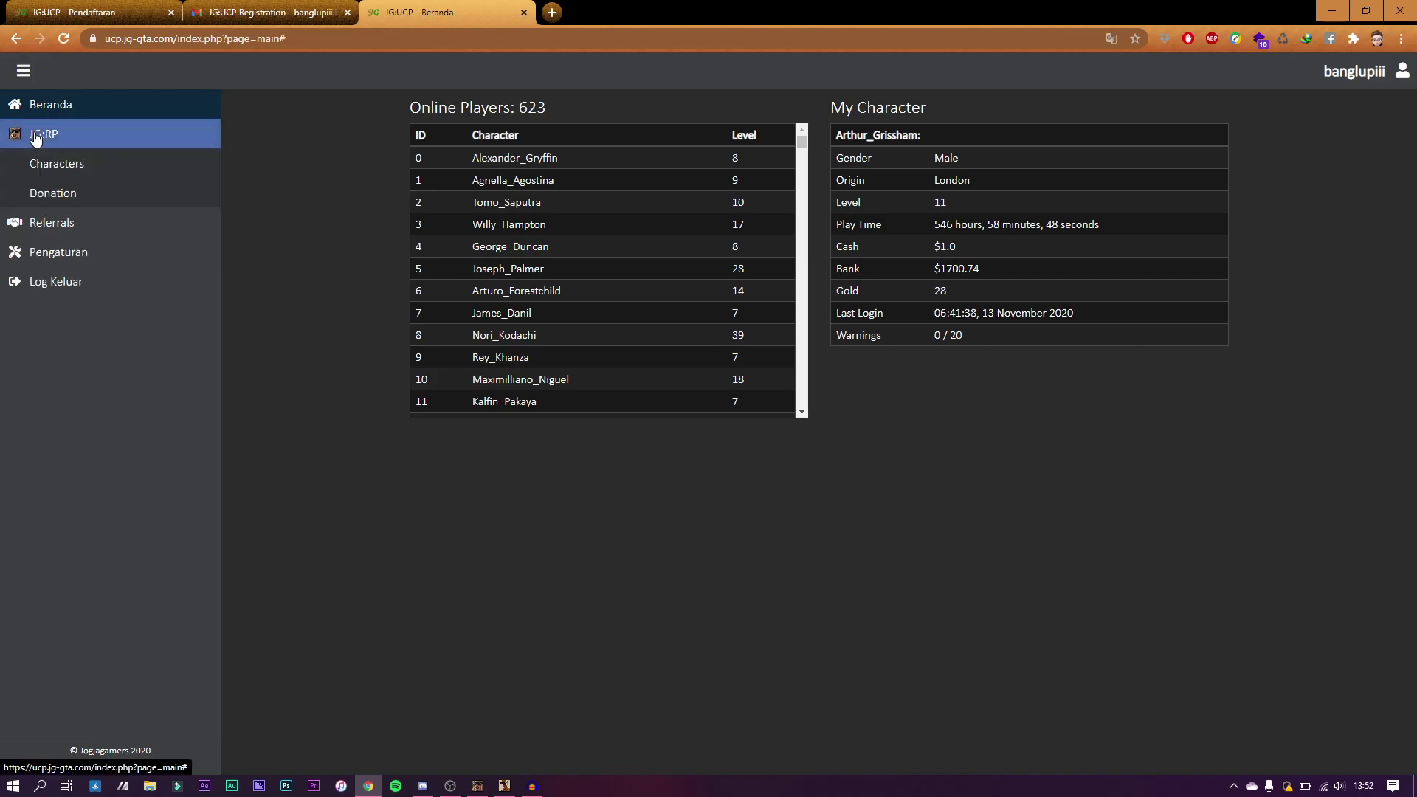
pyautogui.click(80, 175)
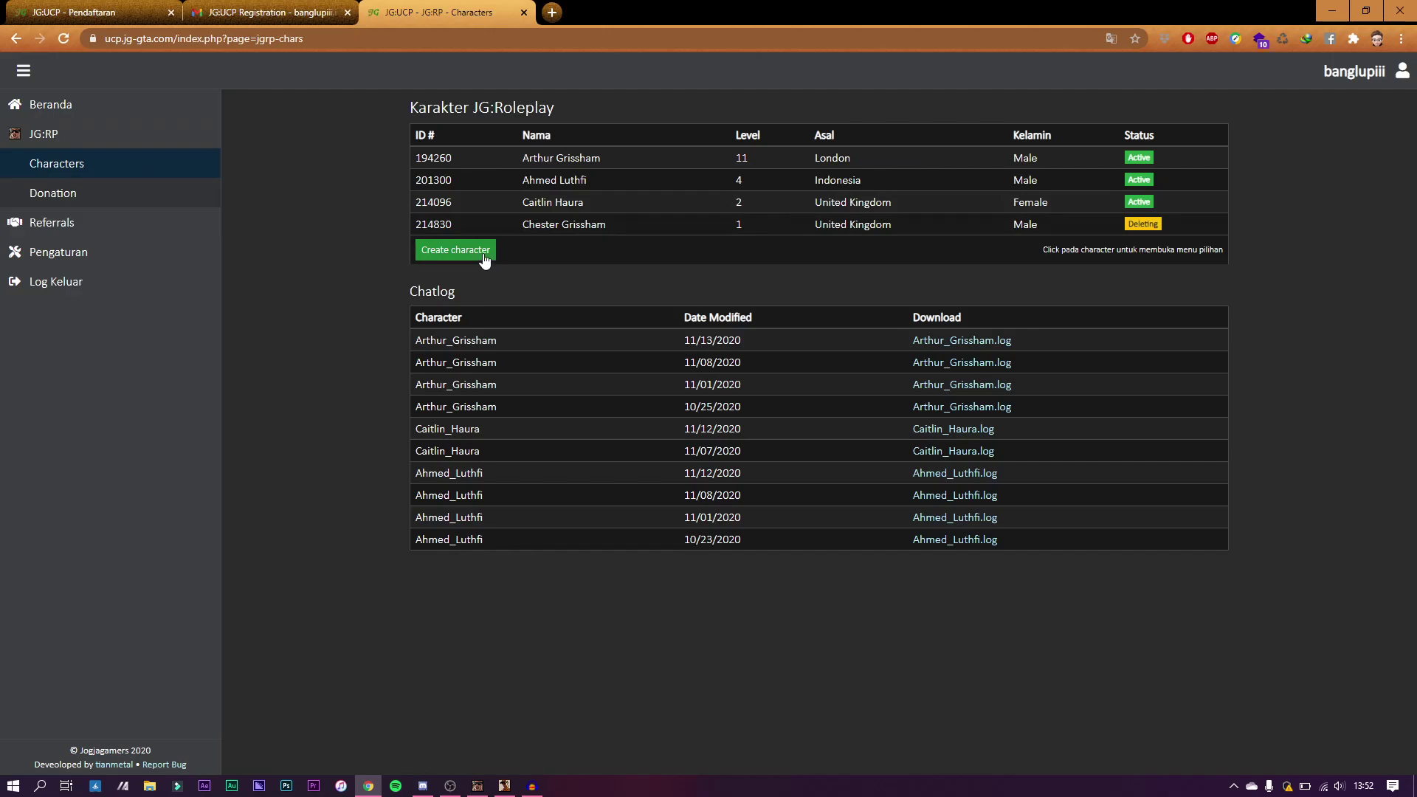
pyautogui.click(455, 250)
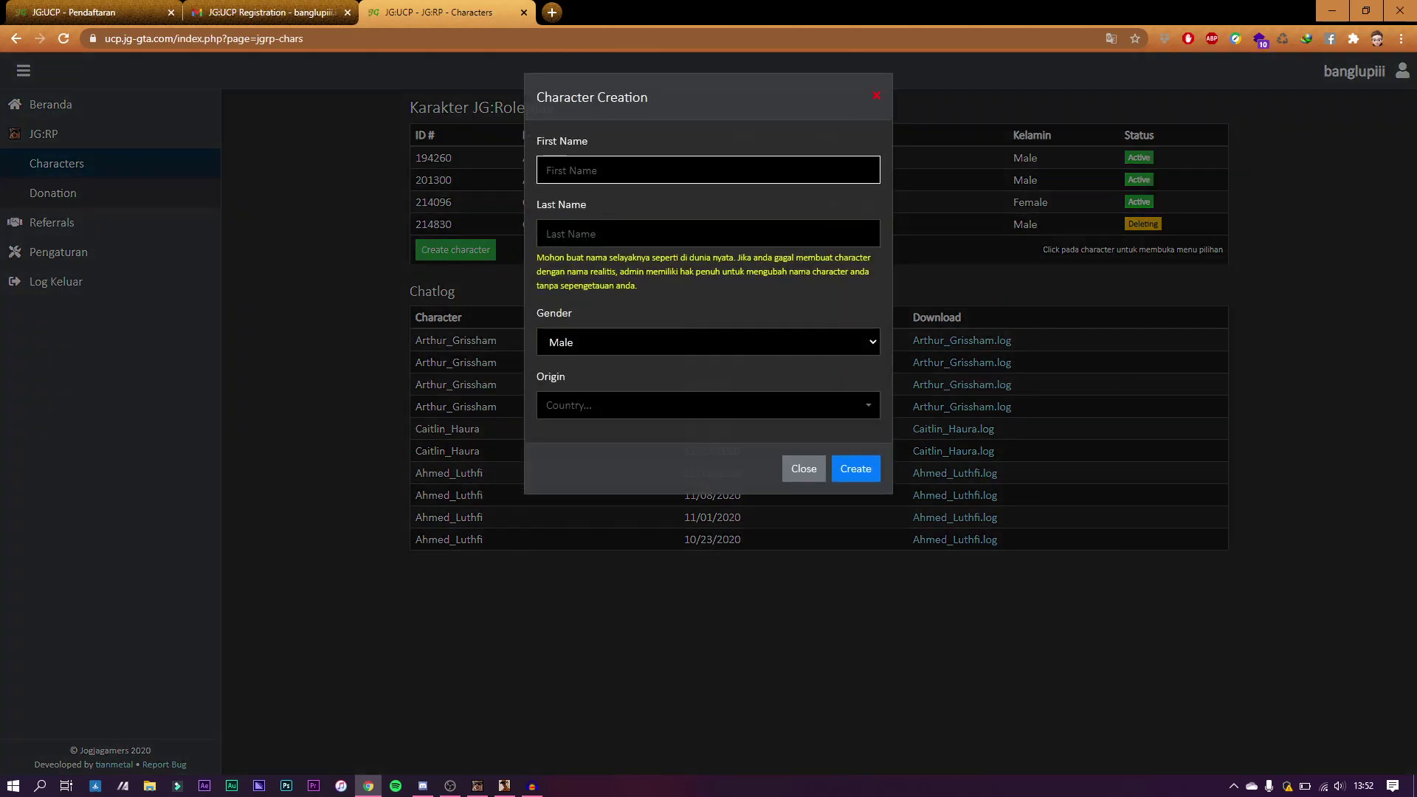
pyautogui.click(650, 171)
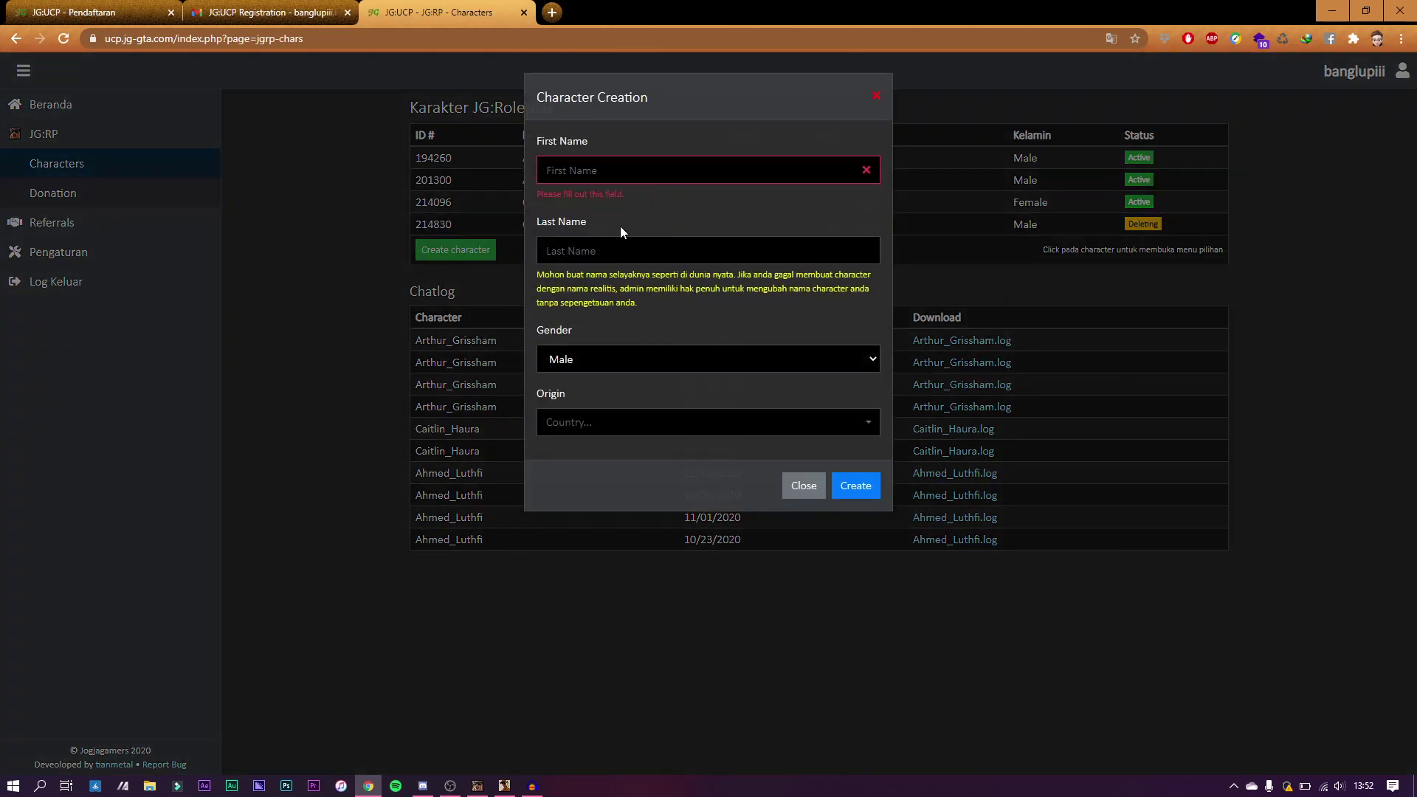
pyautogui.click(620, 251)
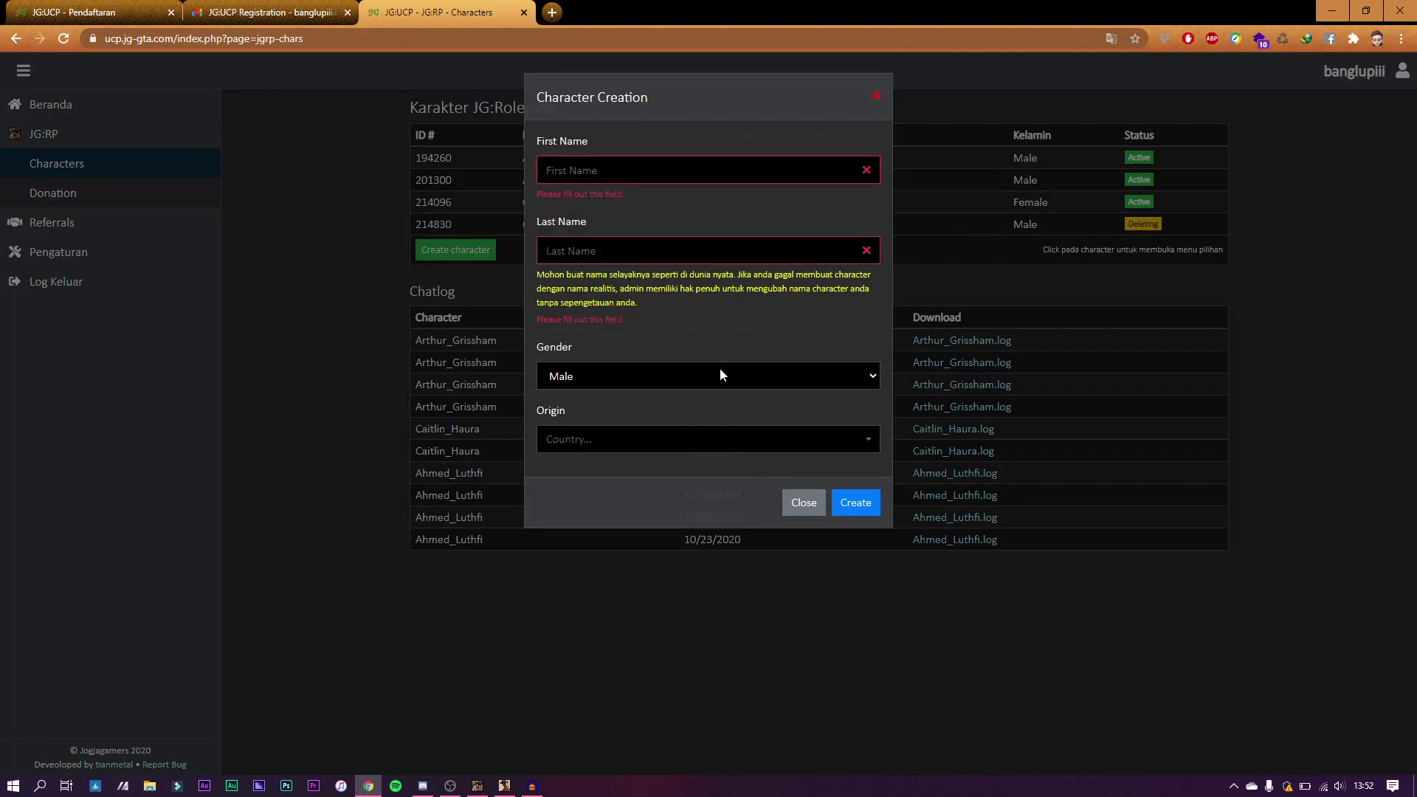
# Step: Keep Male as gender, browse the origin countries, then close the form unsaved with Esc
pyautogui.click(716, 377)
pyautogui.click(675, 397)
pyautogui.click(630, 382)
pyautogui.click(628, 399)
pyautogui.click(624, 381)
pyautogui.click(624, 411)
pyautogui.click(637, 370)
pyautogui.click(633, 397)
pyautogui.click(624, 440)
pyautogui.scroll(-14, 620, 560)
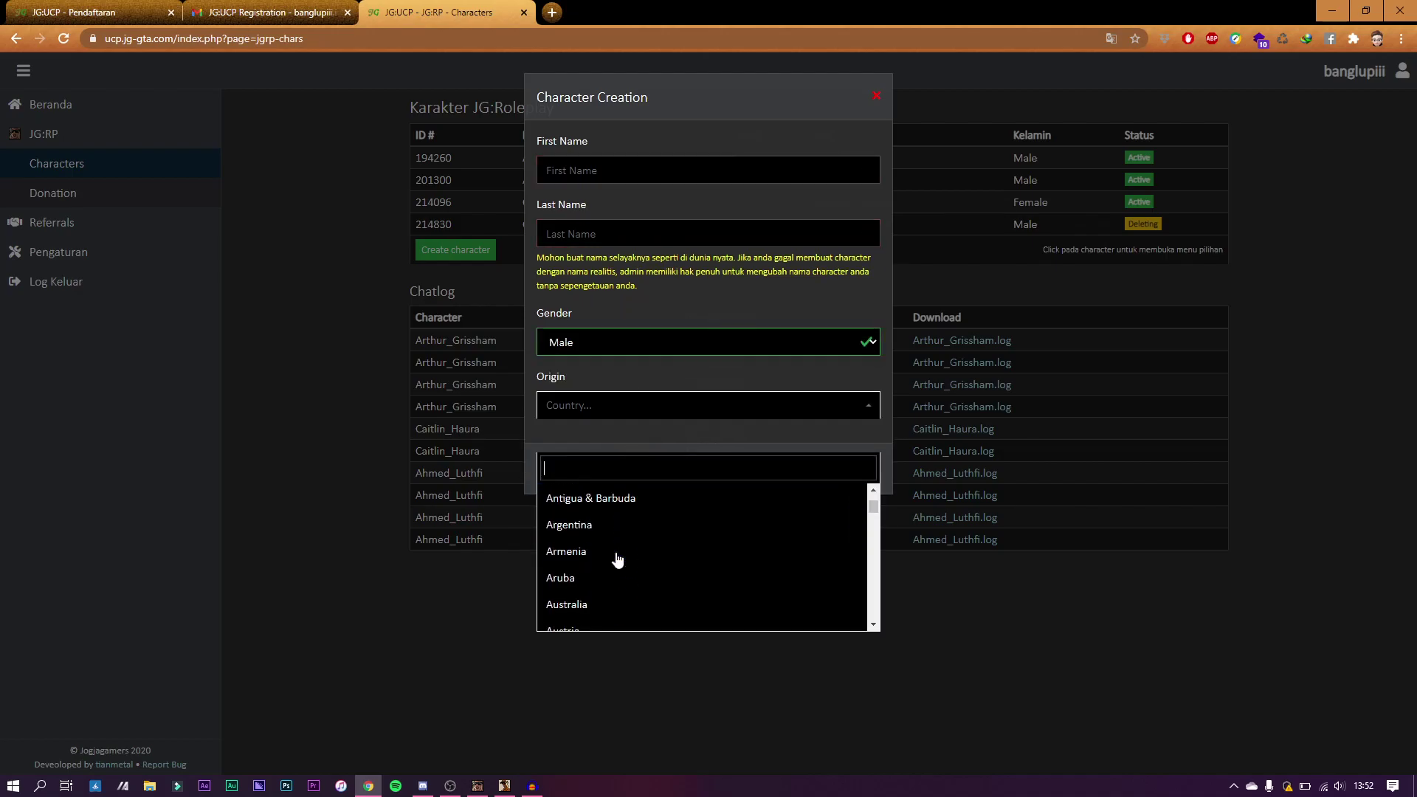
pyautogui.press('Escape')
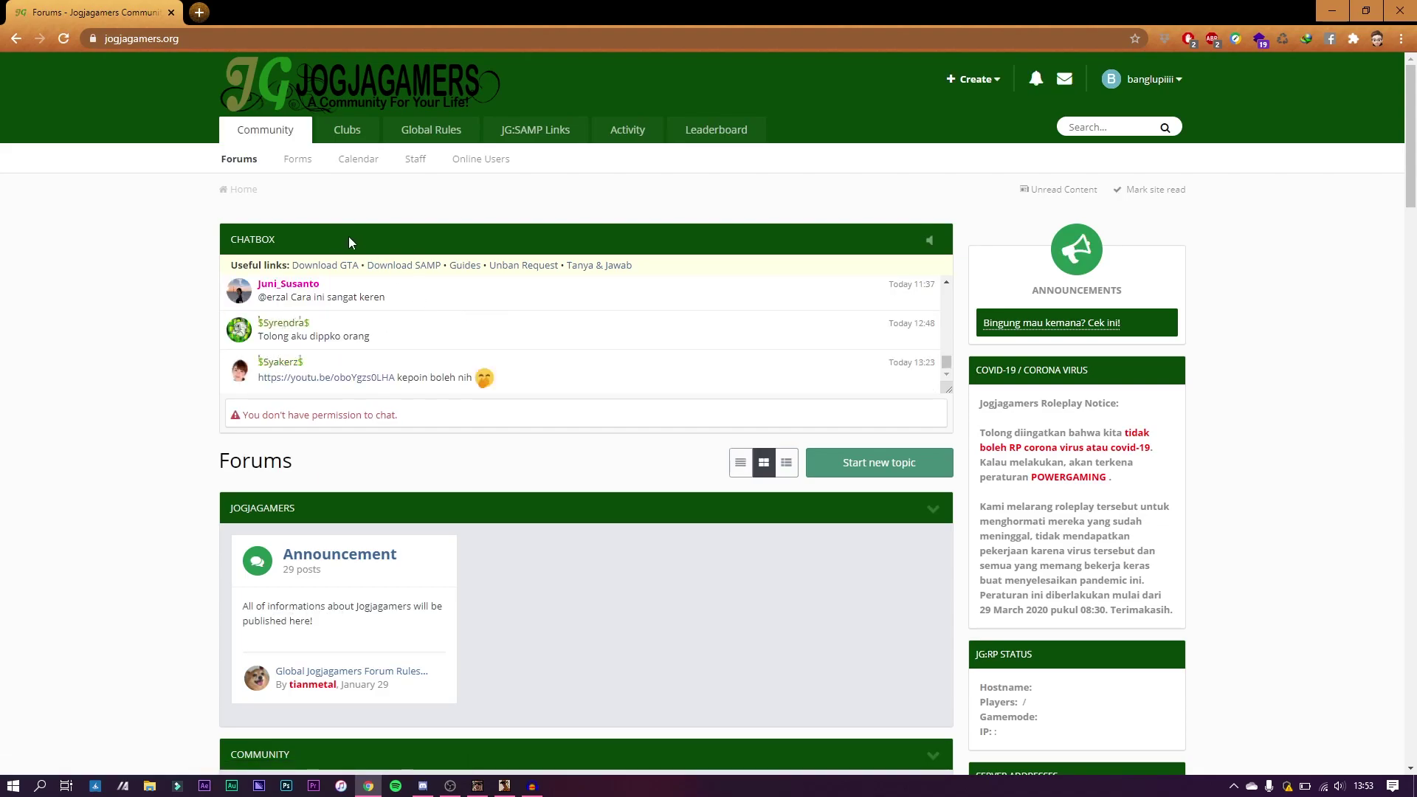
# Step: Go to jogjagamers.org/gtasa and read the RIP (553mb) download section
pyautogui.click(245, 34)
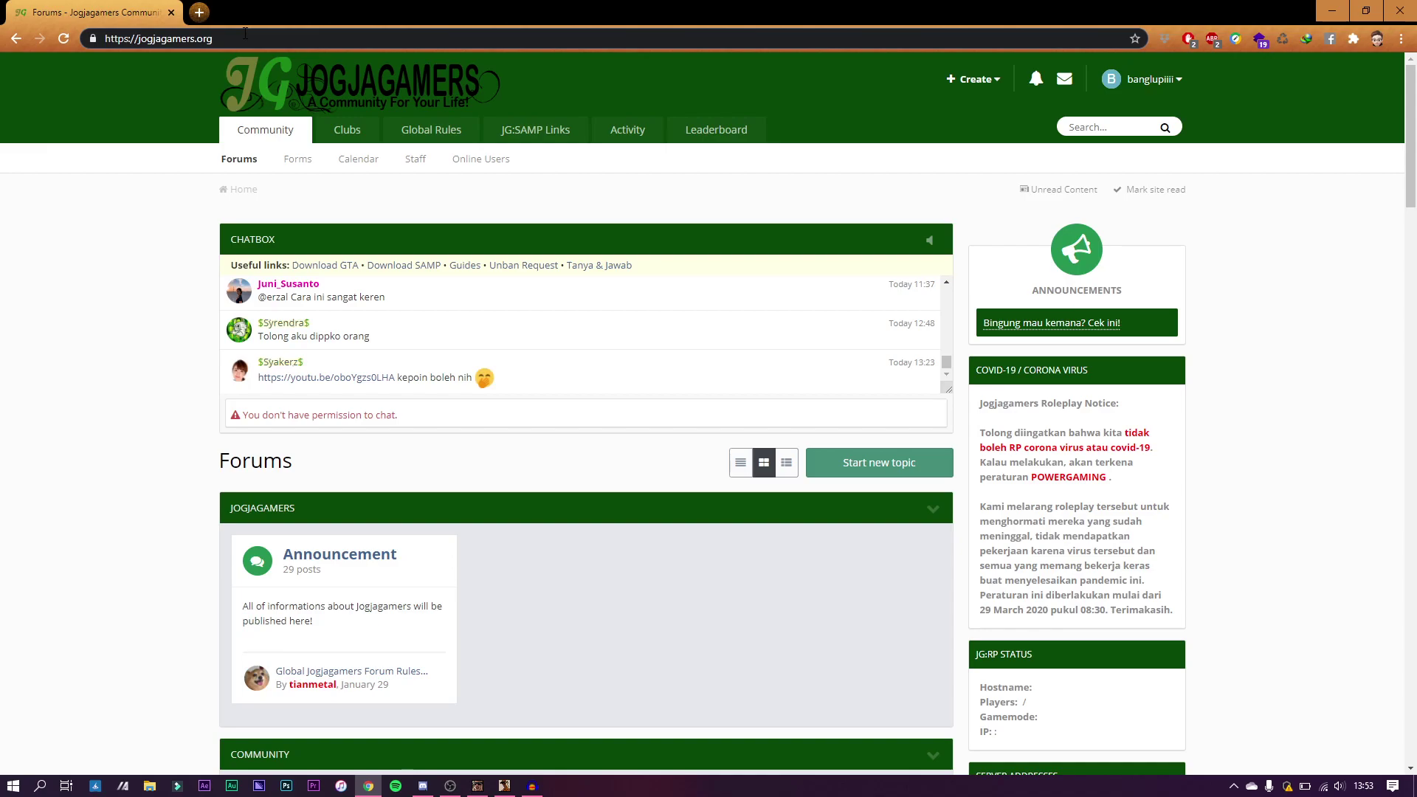
pyautogui.write('/gtasa')
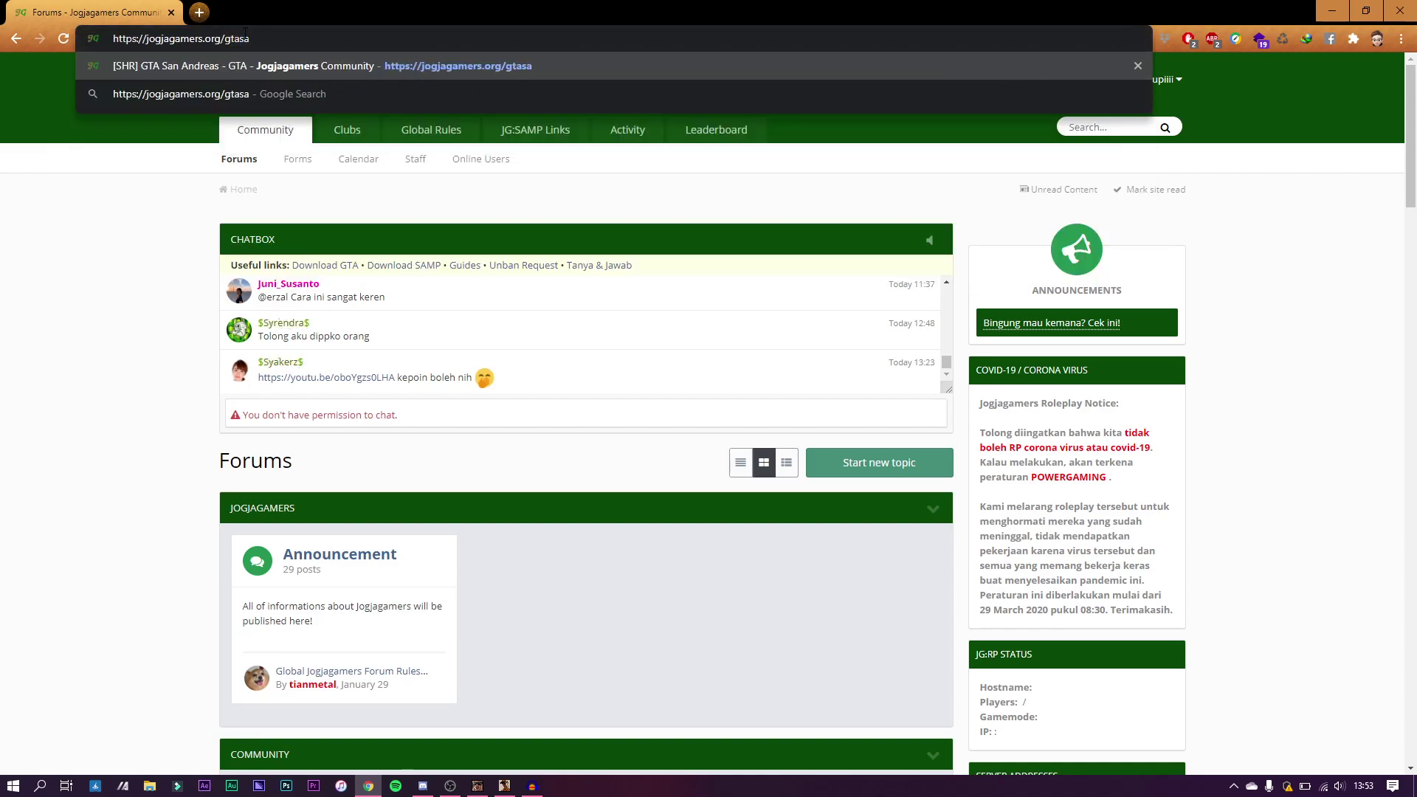
pyautogui.press('Return')
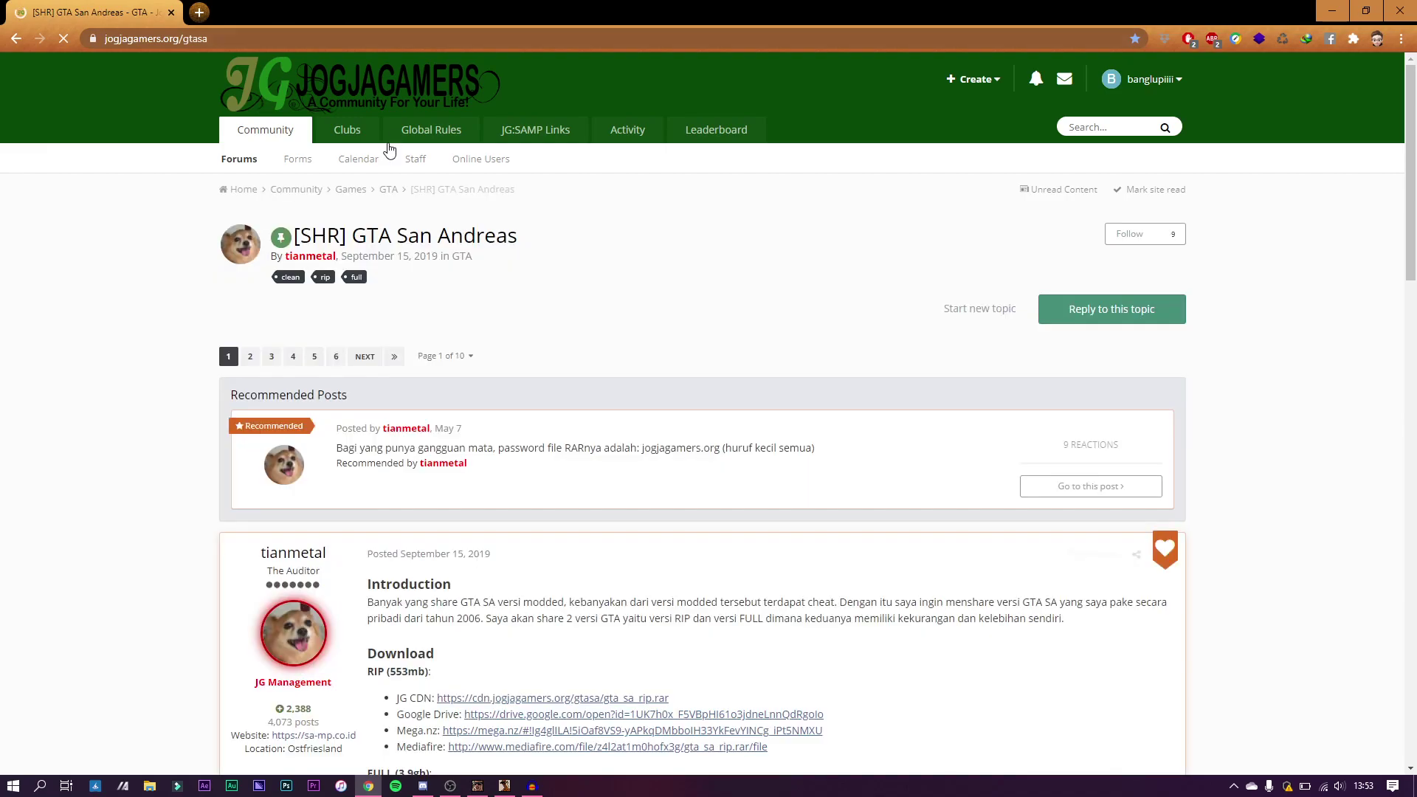
pyautogui.scroll(-4, 546, 366)
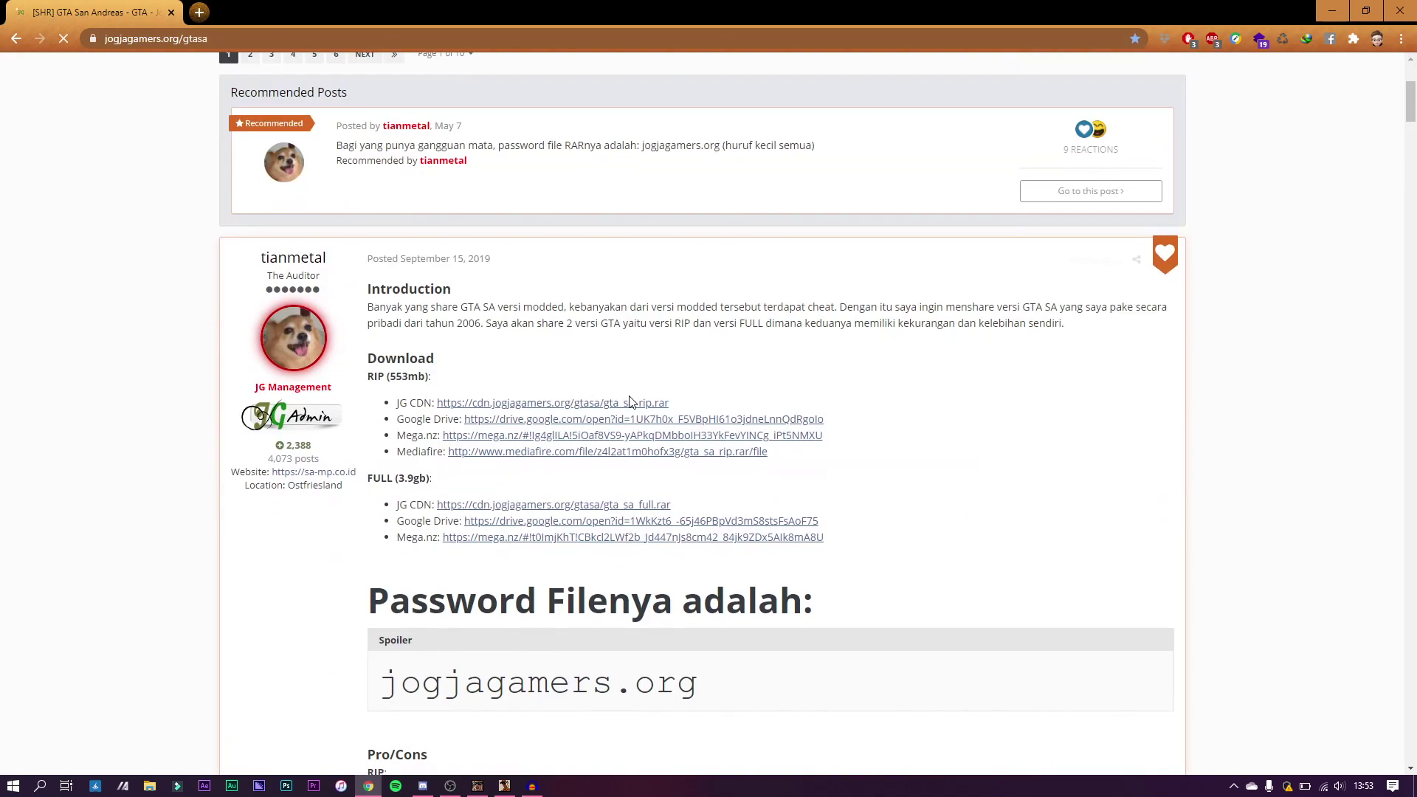
pyautogui.scroll(-1, 633, 373)
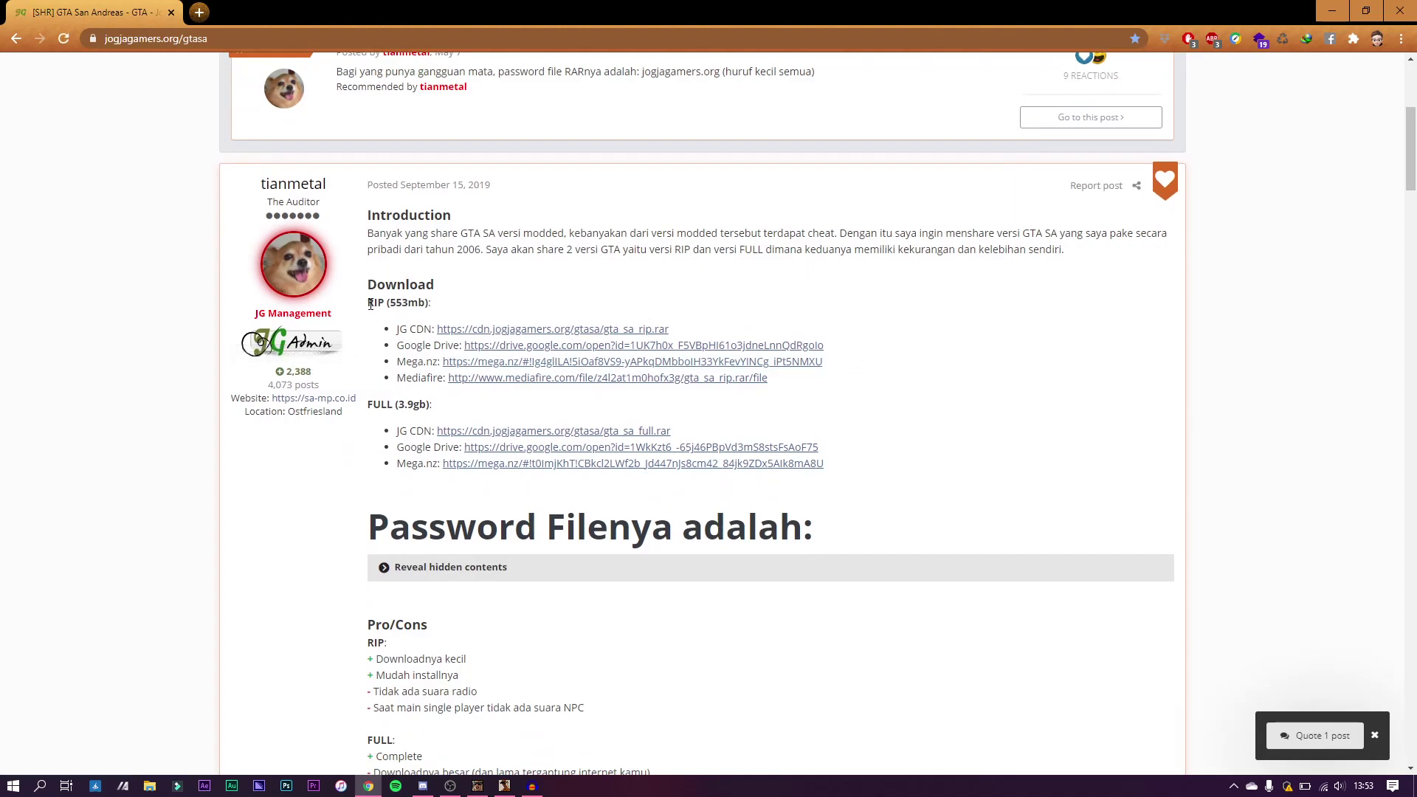
pyautogui.moveTo(370, 304); pyautogui.dragTo(444, 310)
pyautogui.moveTo(368, 405); pyautogui.dragTo(446, 412)
pyautogui.click(446, 412)
pyautogui.scroll(-3, 445, 410)
pyautogui.scroll(-1, 446, 414)
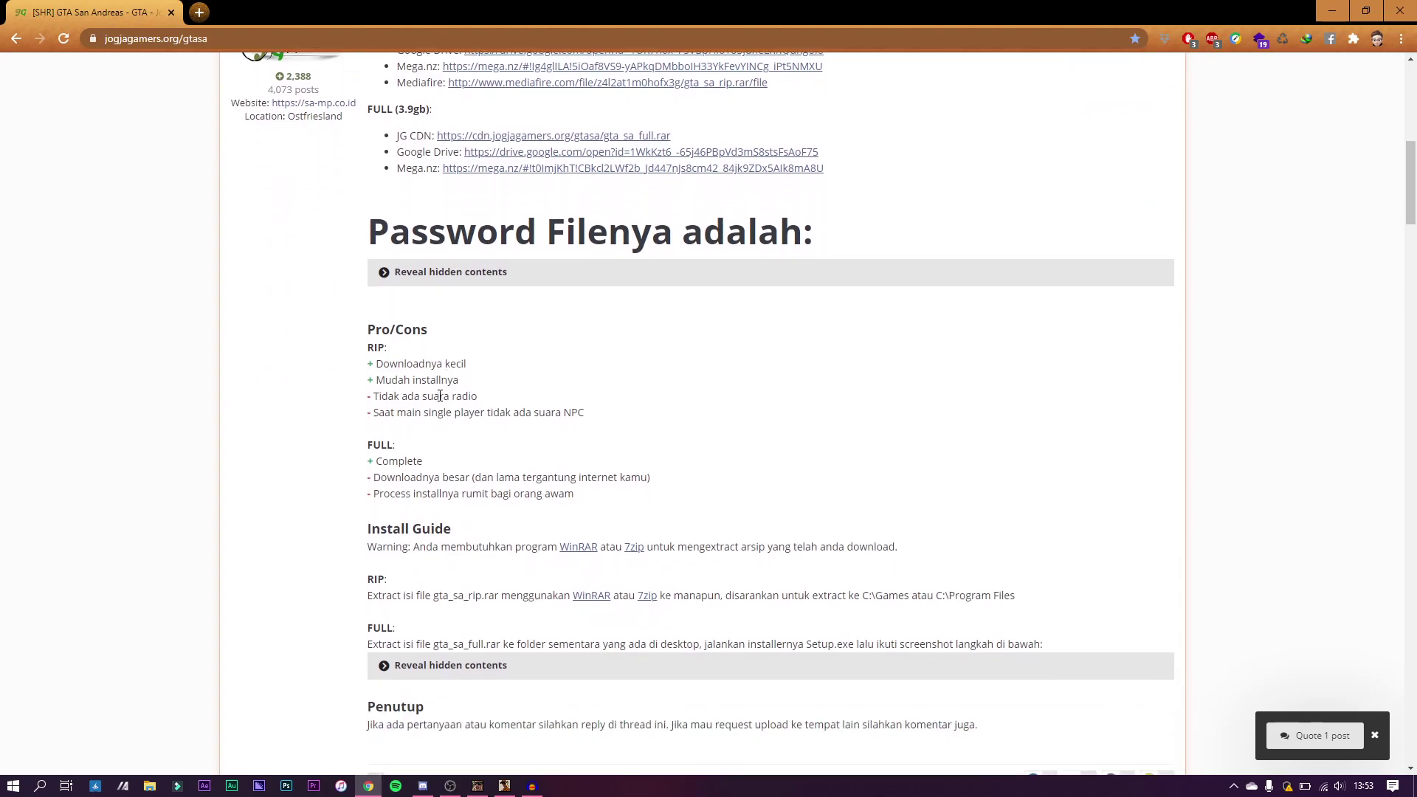
# Step: Read the rest of the post, then open the RIP Google Drive link in a new tab
pyautogui.doubleClick(379, 365)
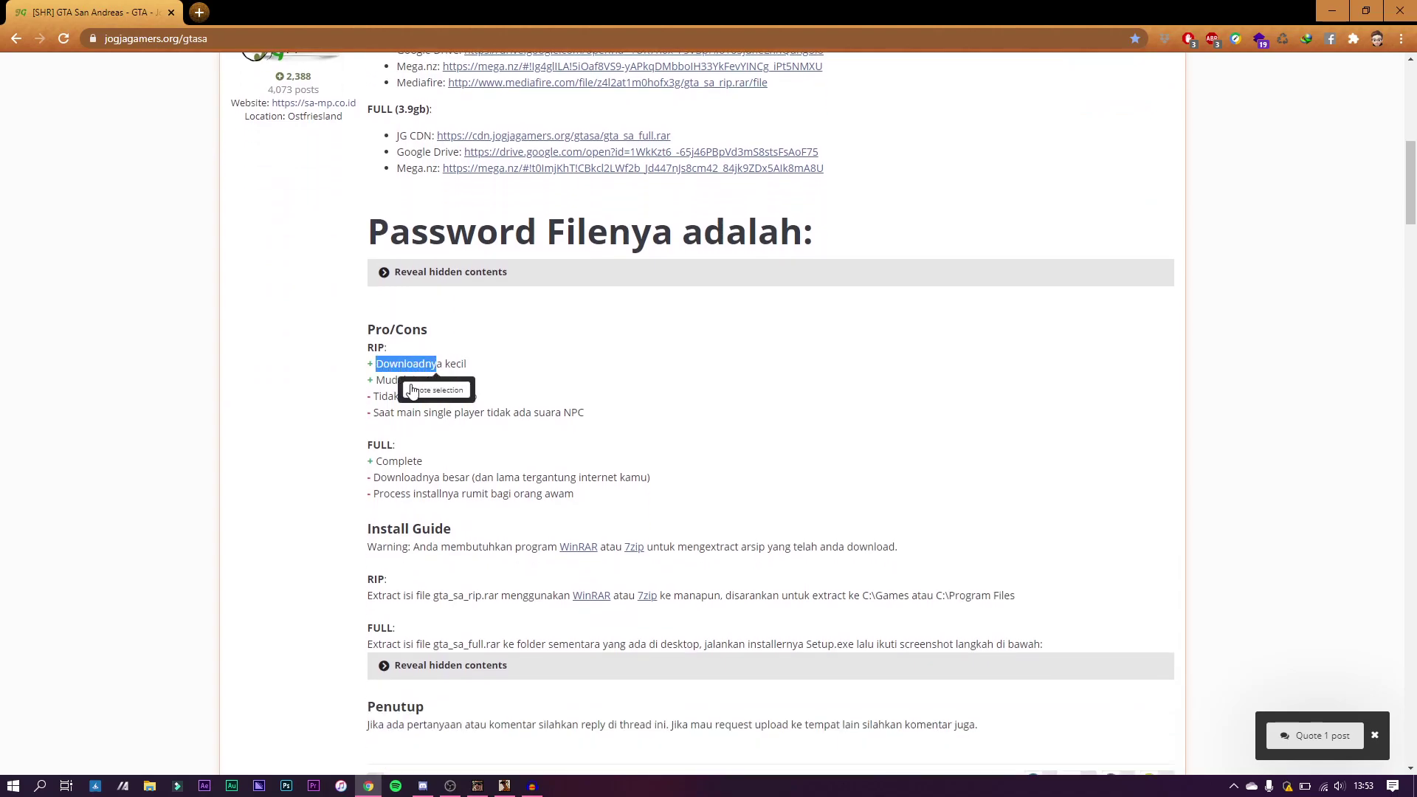
pyautogui.click(525, 370)
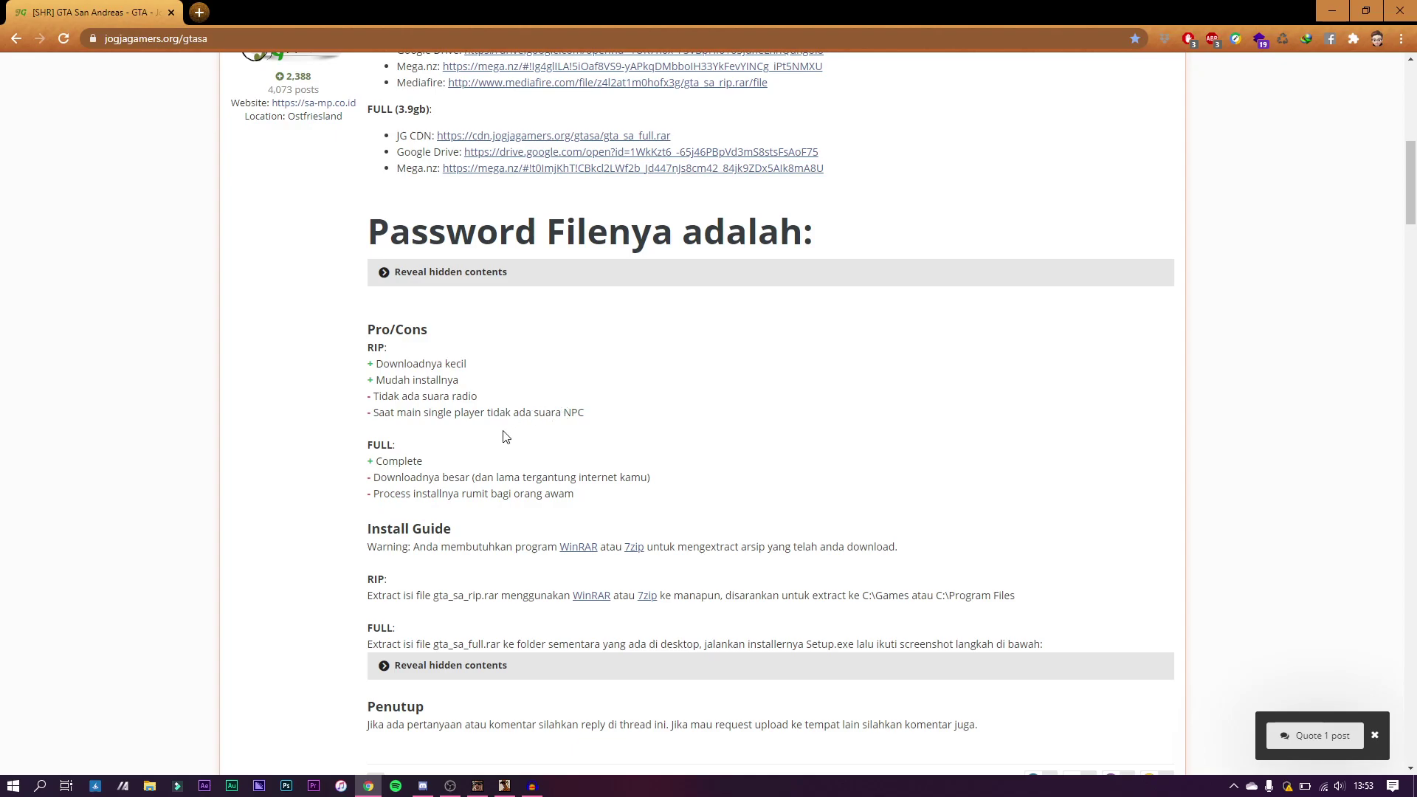
pyautogui.scroll(-1, 390, 447)
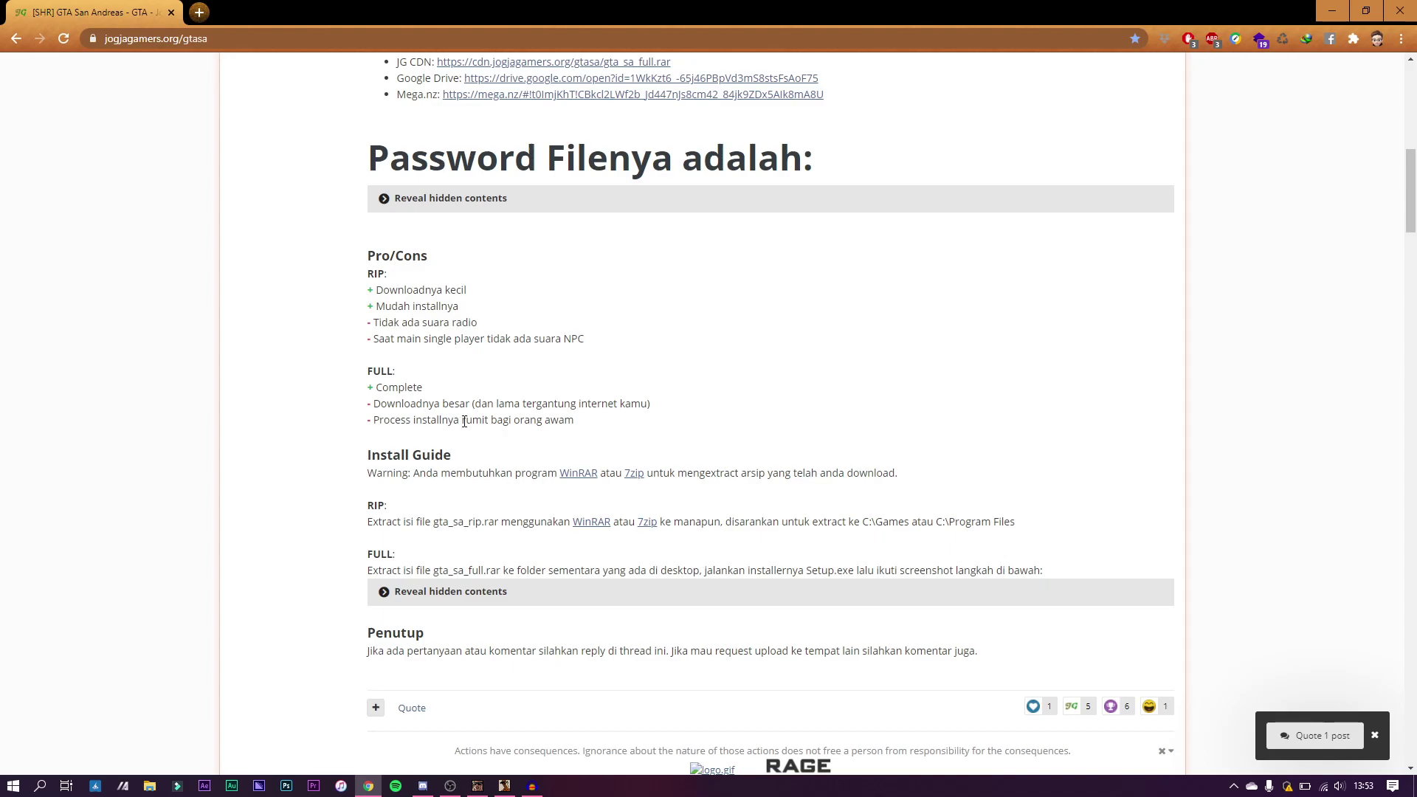
pyautogui.doubleClick(443, 403)
pyautogui.click(411, 416)
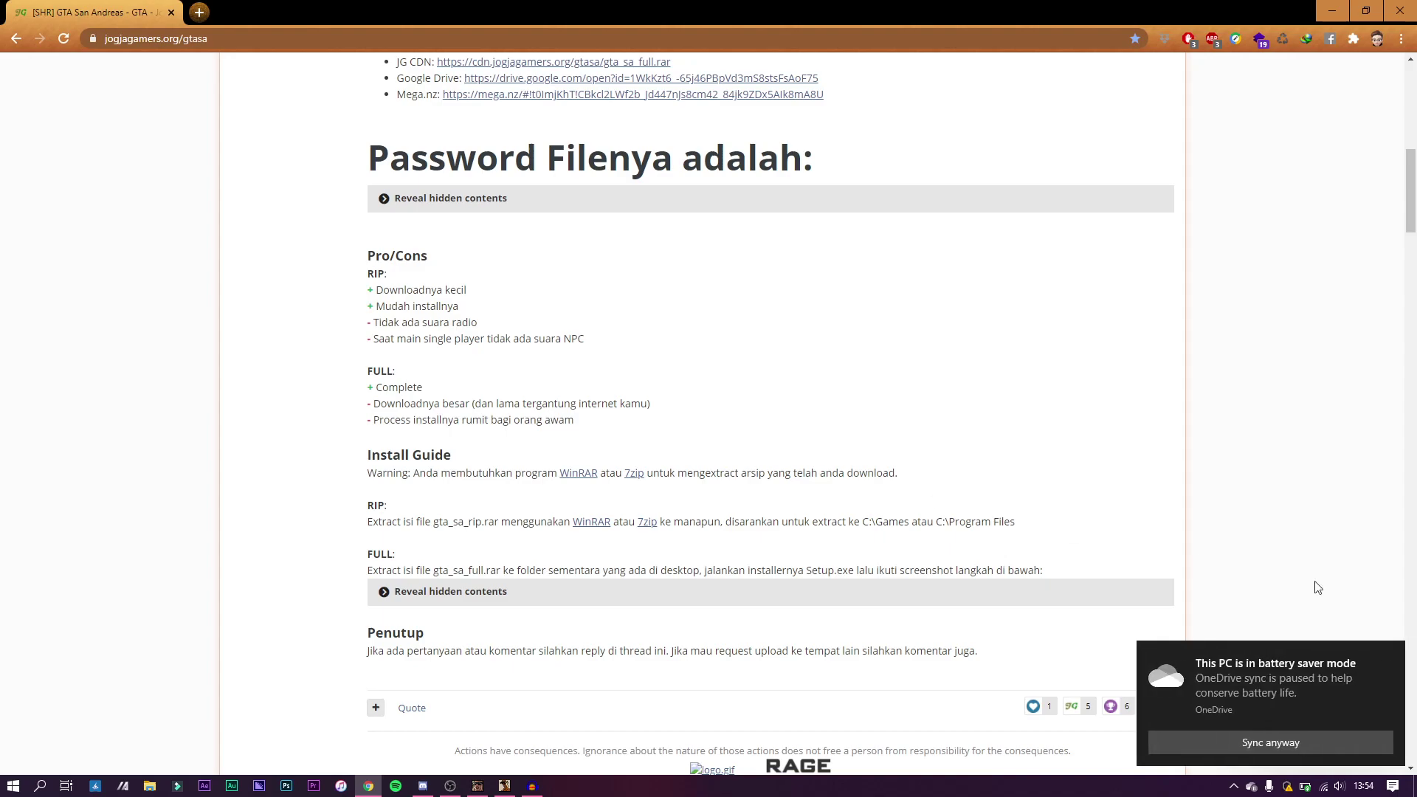
pyautogui.scroll(-2, 907, 504)
pyautogui.scroll(5, 579, 469)
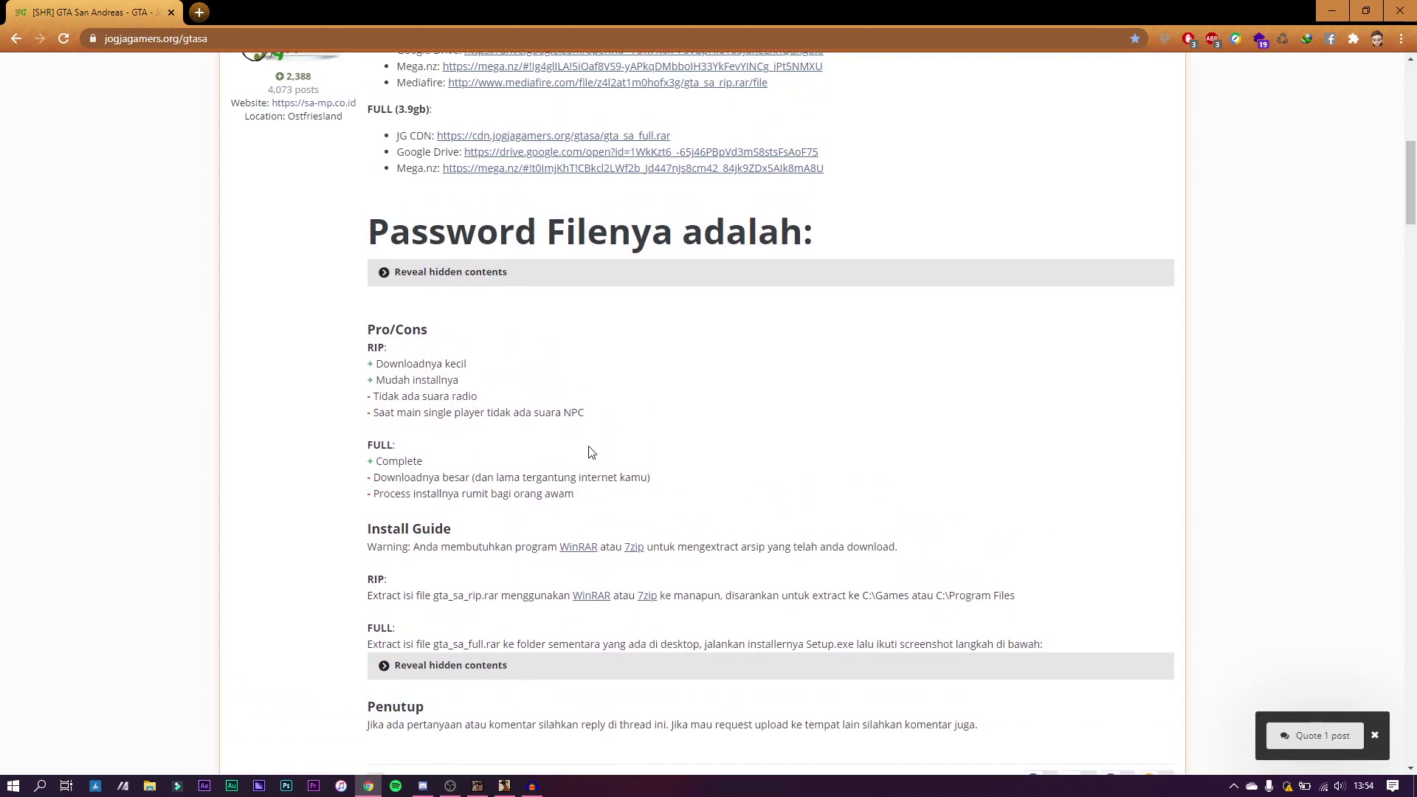
pyautogui.scroll(2, 497, 323)
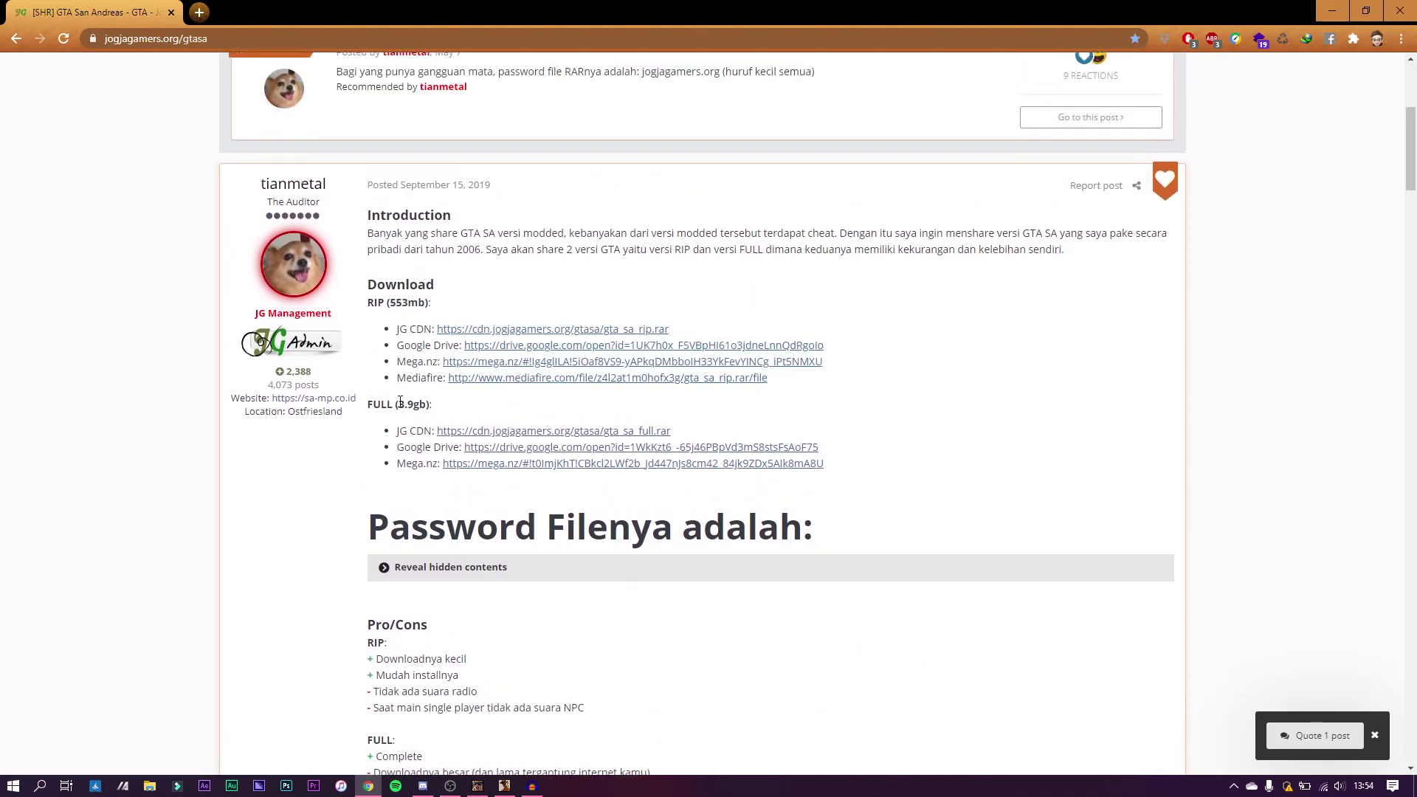
pyautogui.middleClick(492, 349)
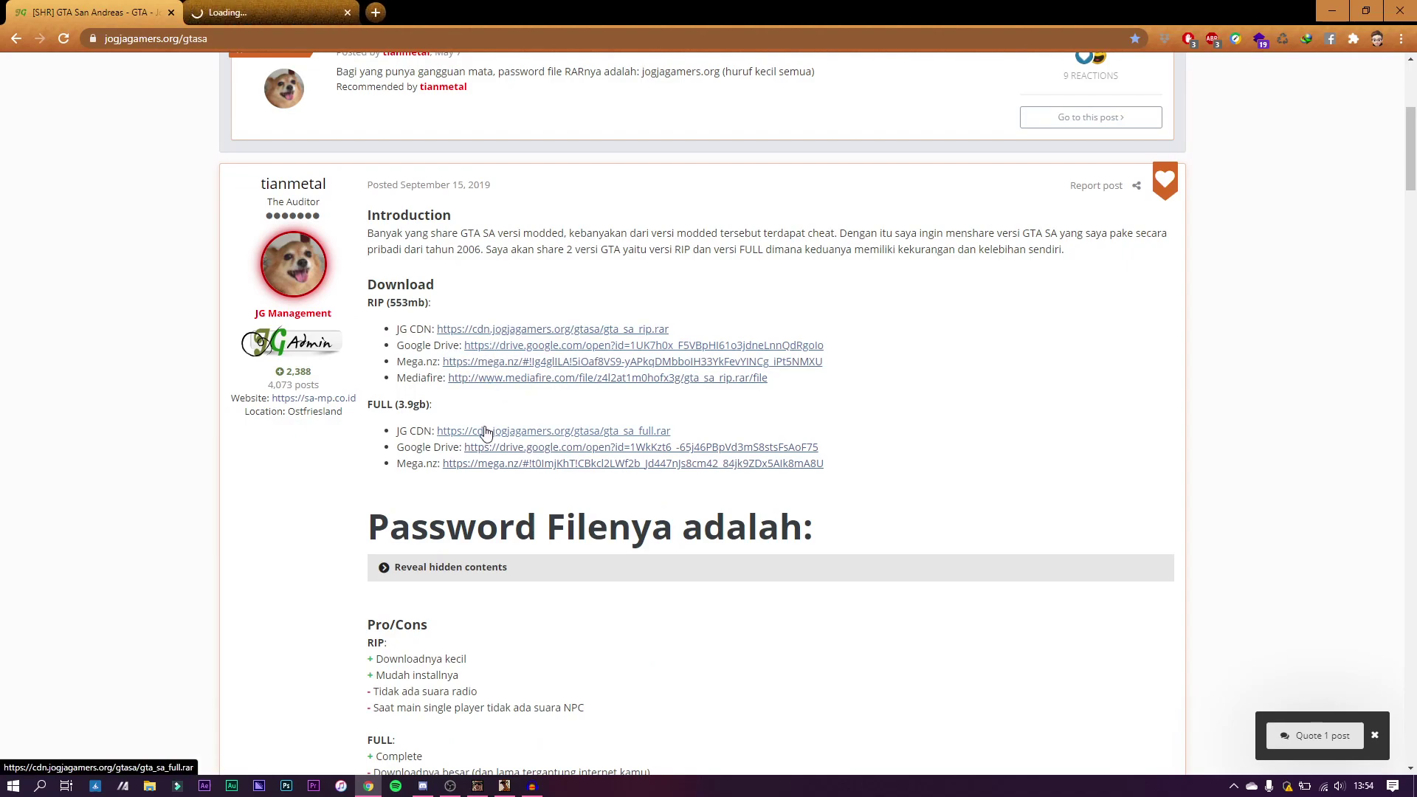
# Step: Open the FULL Drive link too, then download gta_sa_rip.rar through IDM despite the virus-scan warning
pyautogui.middleClick(497, 455)
pyautogui.click(417, 8)
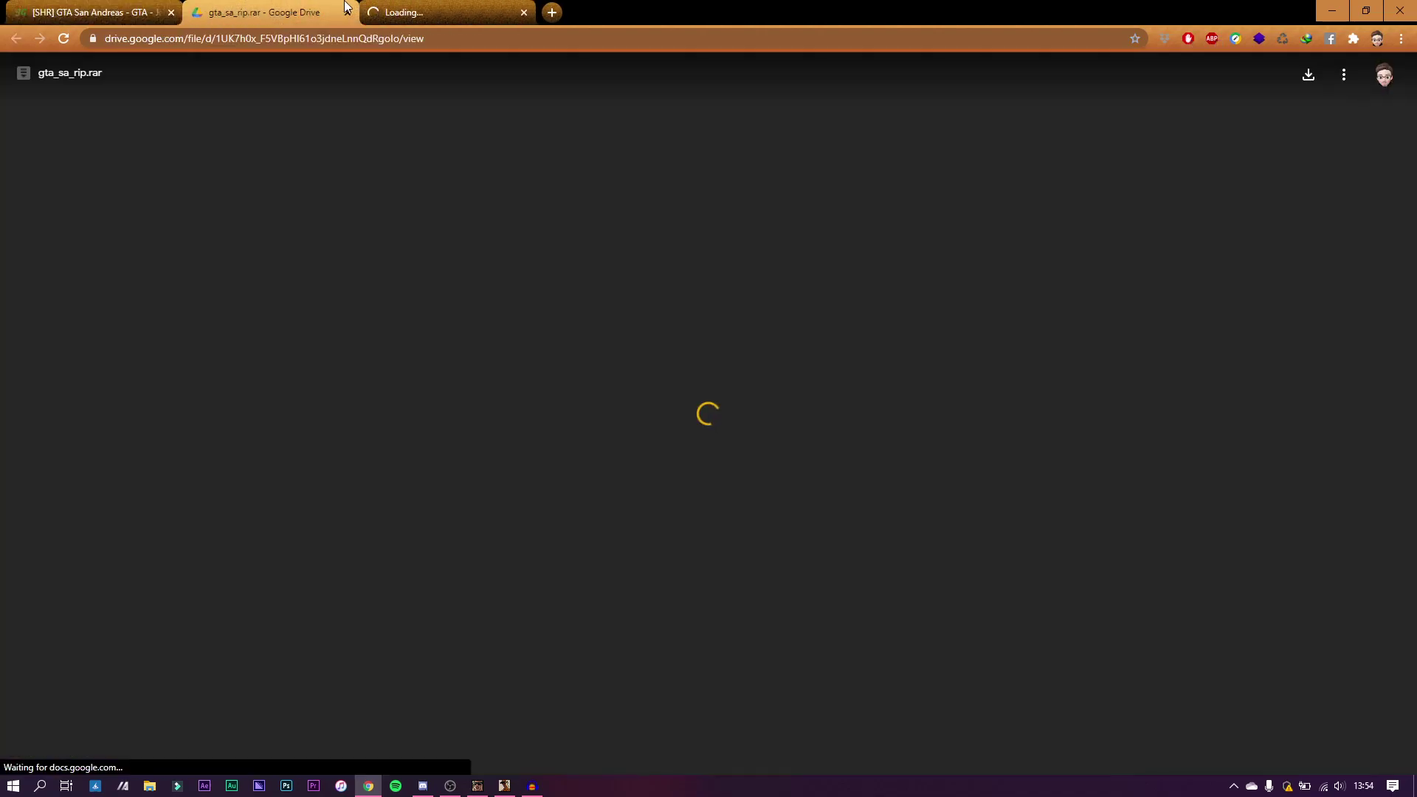
pyautogui.click(264, 12)
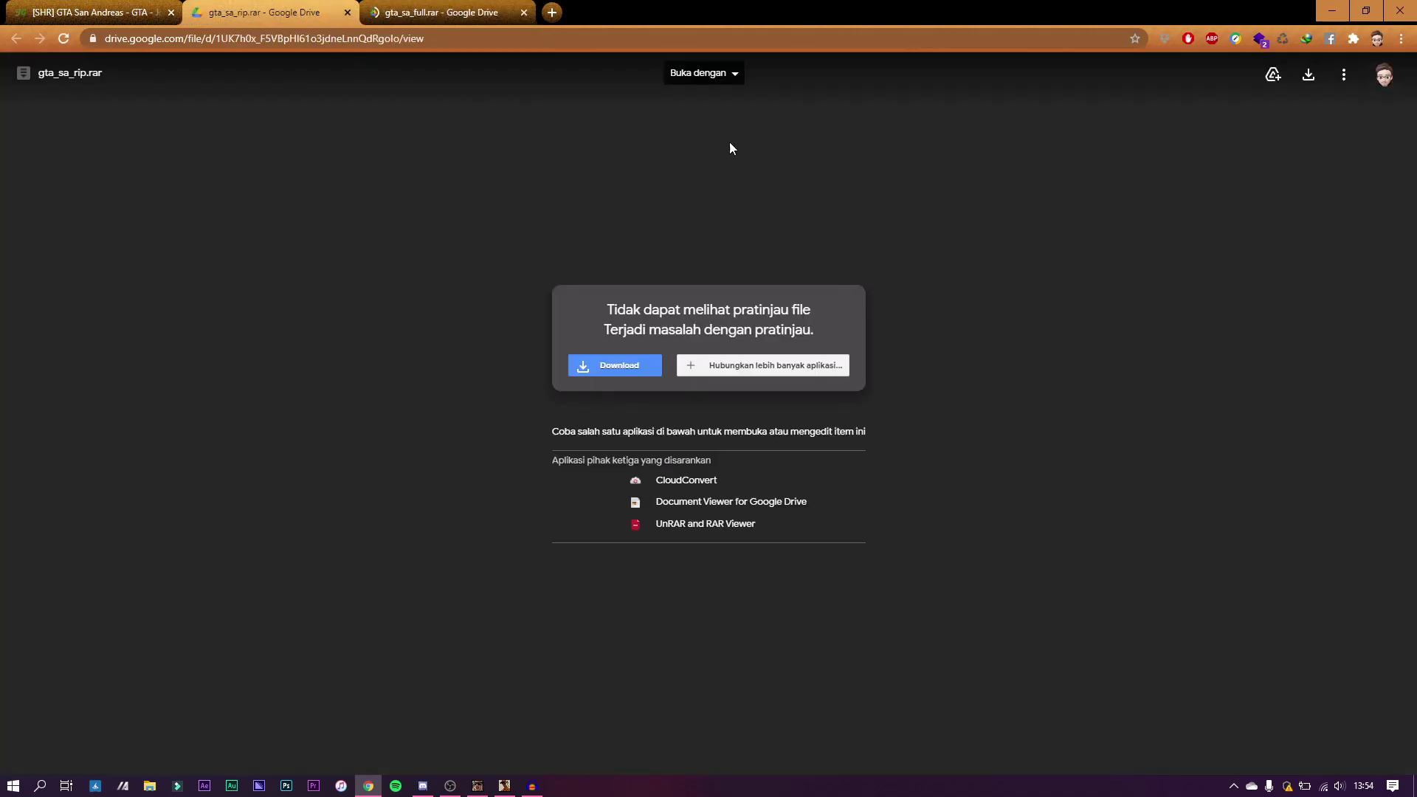
pyautogui.click(1313, 82)
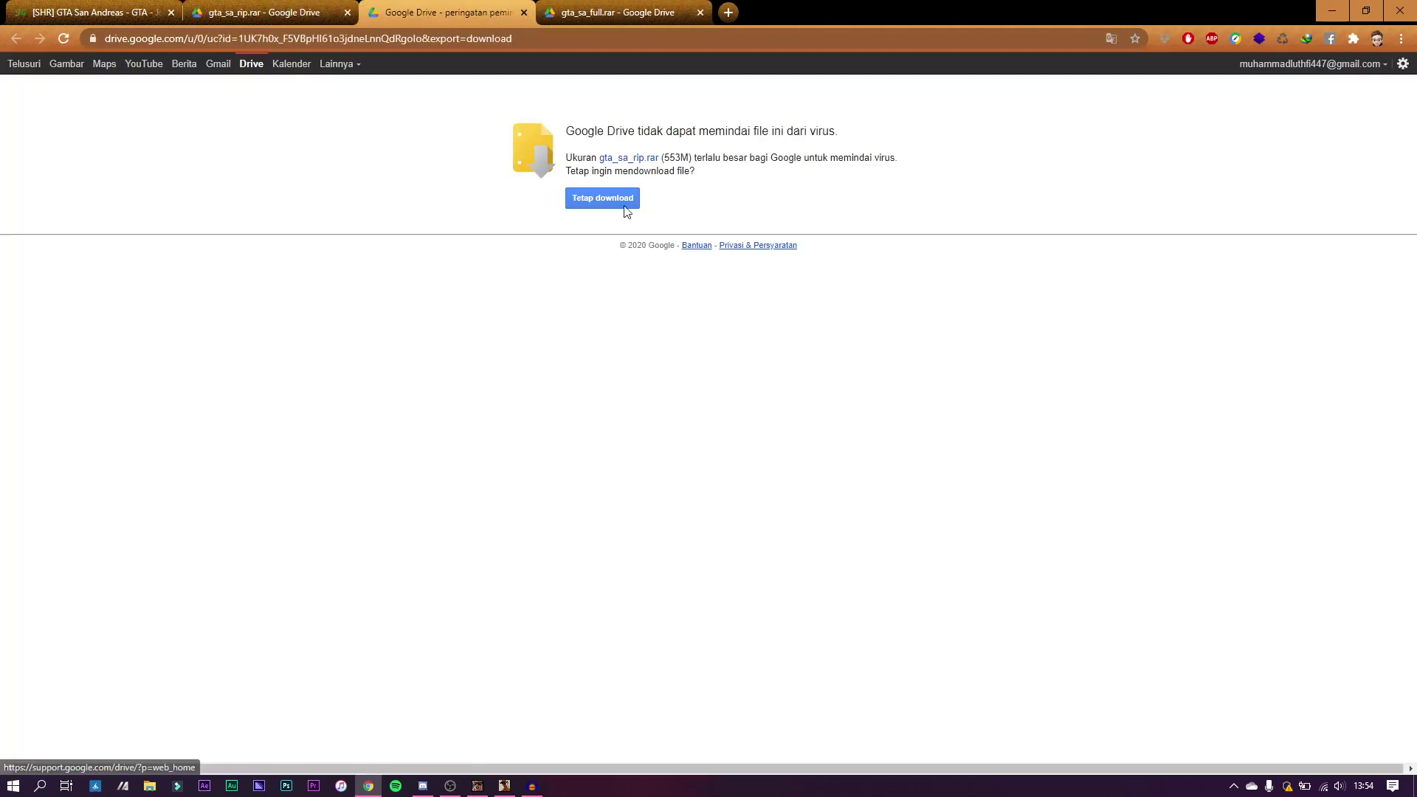
pyautogui.click(601, 199)
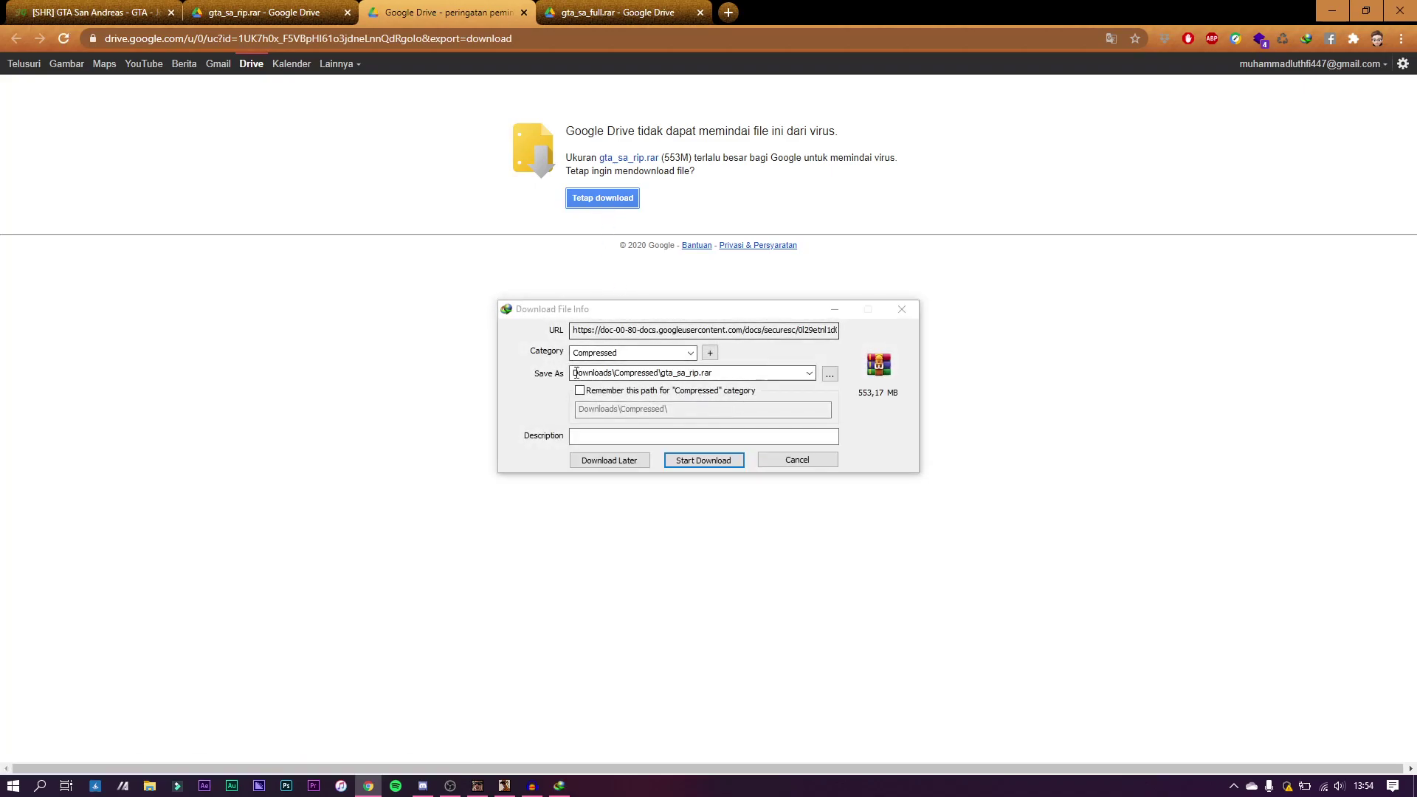
pyautogui.click(707, 458)
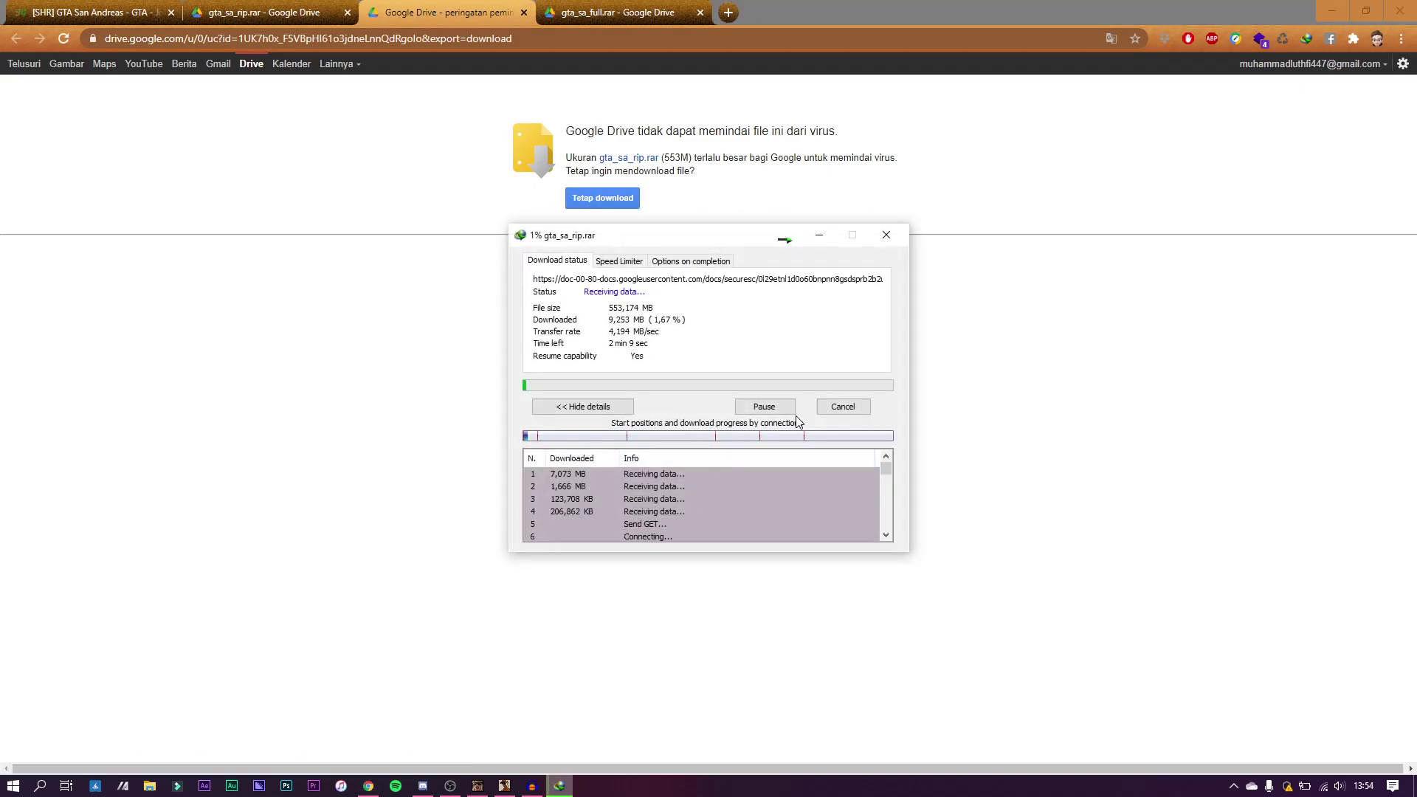
pyautogui.click(838, 411)
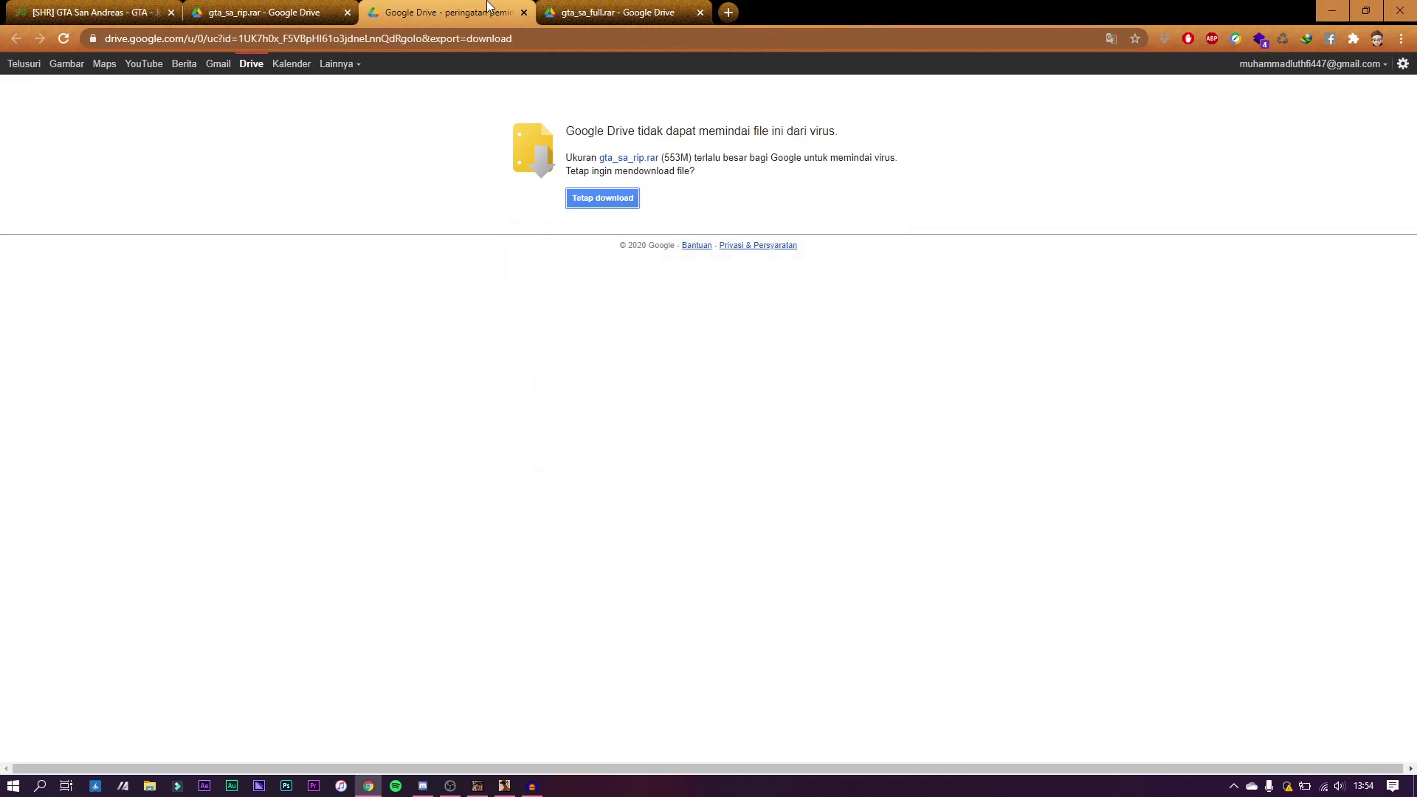
# Step: Close the warning and gta_sa_full.rar tabs, leaving a fresh browser tab
pyautogui.middleClick(487, 6)
pyautogui.middleClick(487, 6)
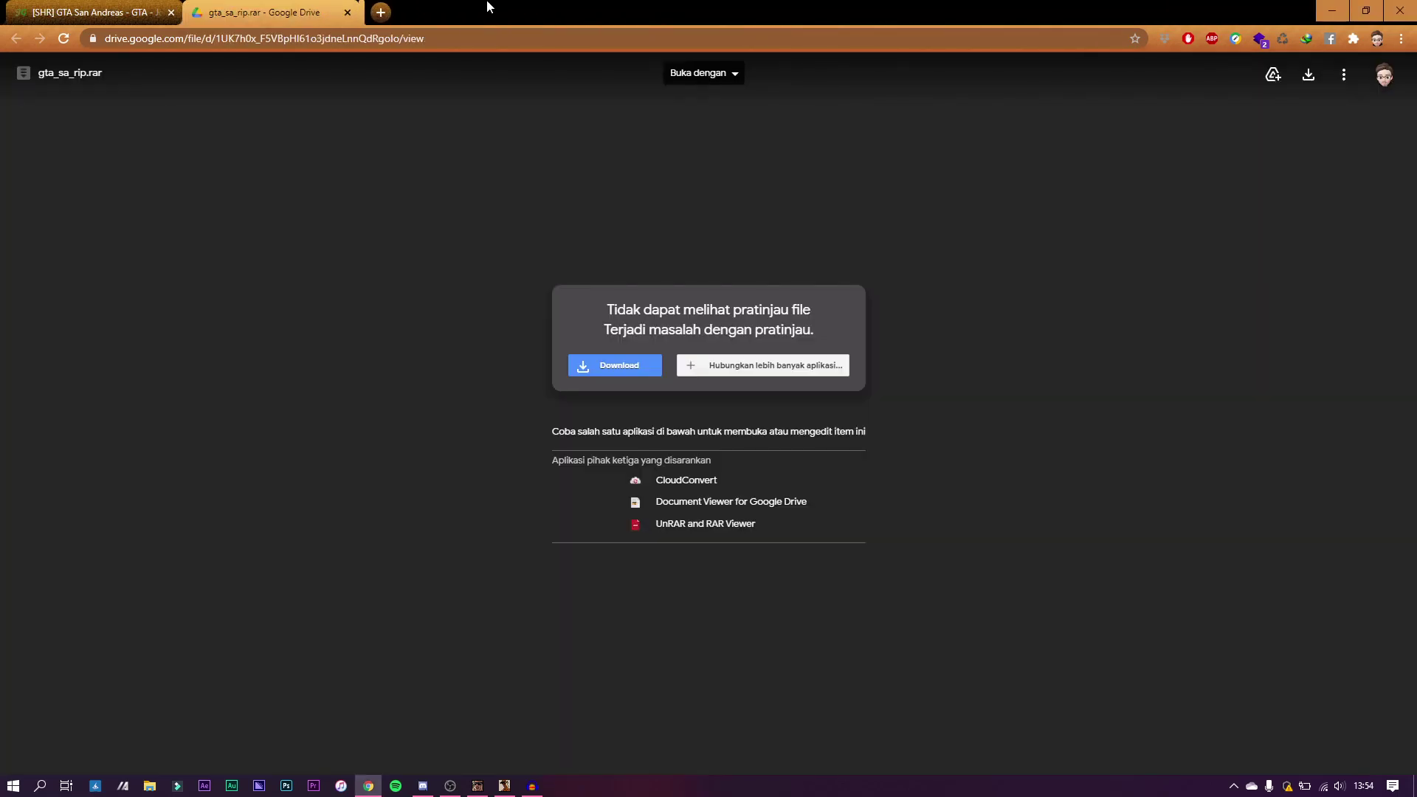
pyautogui.click(376, 13)
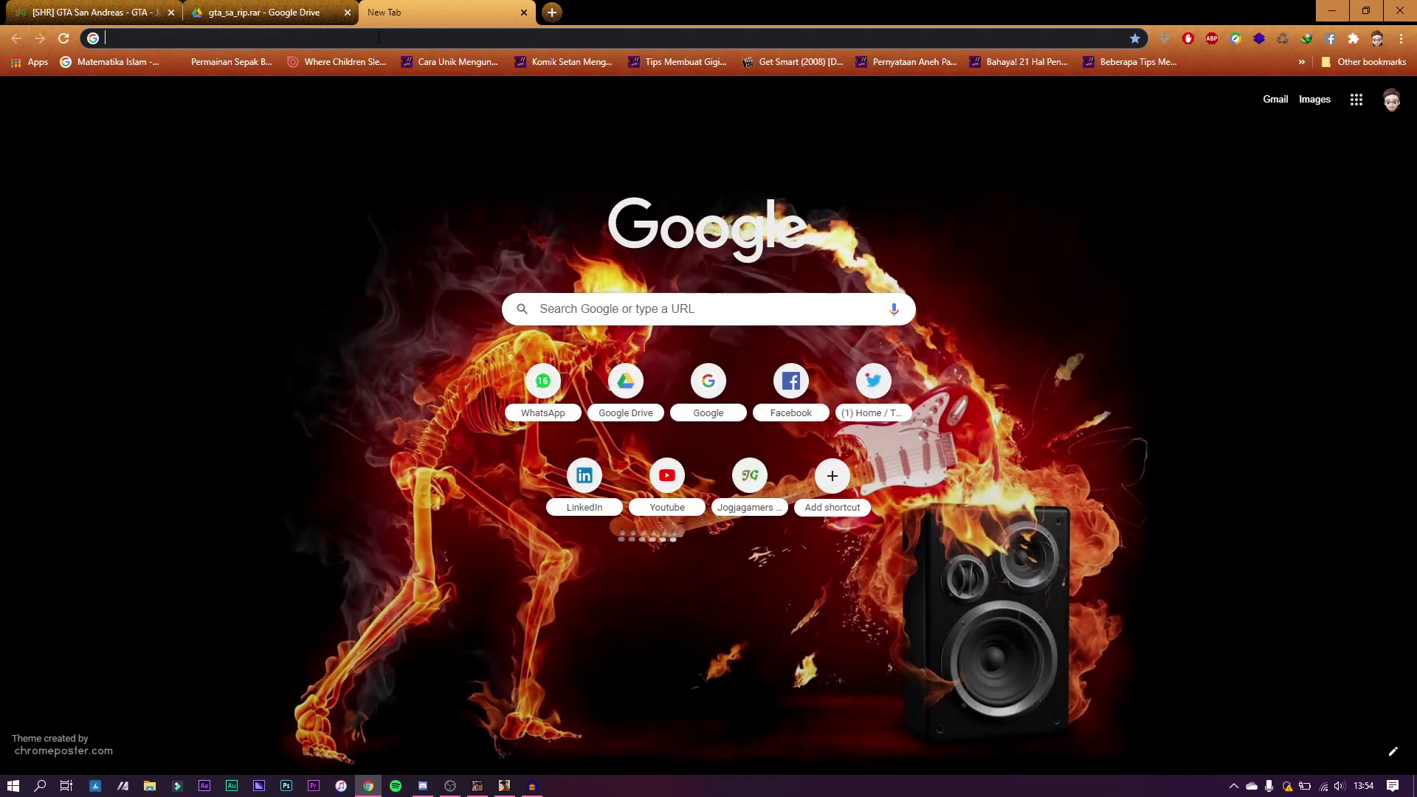
# Step: Download the SA-MP 0.3.DL R1 installer from sa-mp.co.id via IDM, then close the SA-MP and Drive tabs
pyautogui.write('sa-mp')
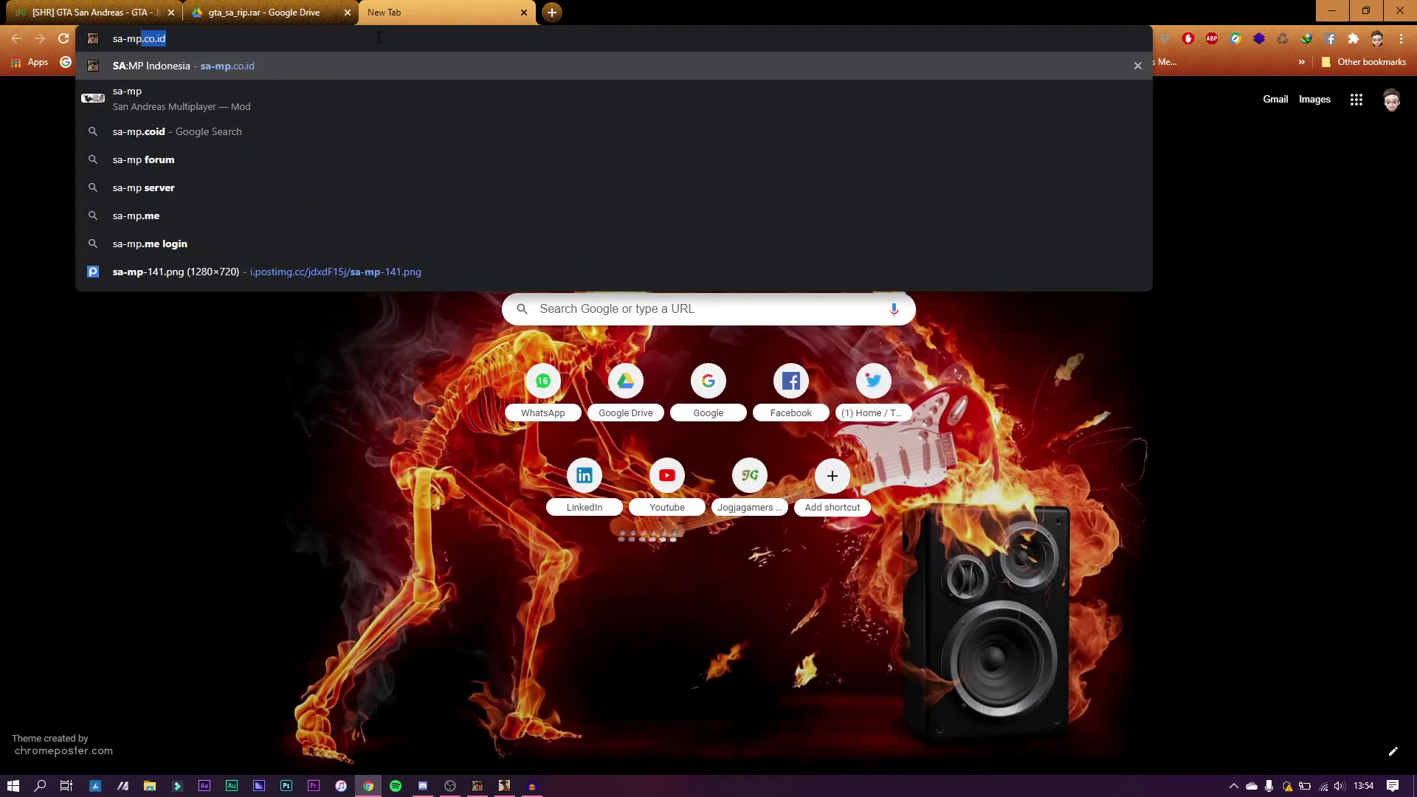
pyautogui.press('Return')
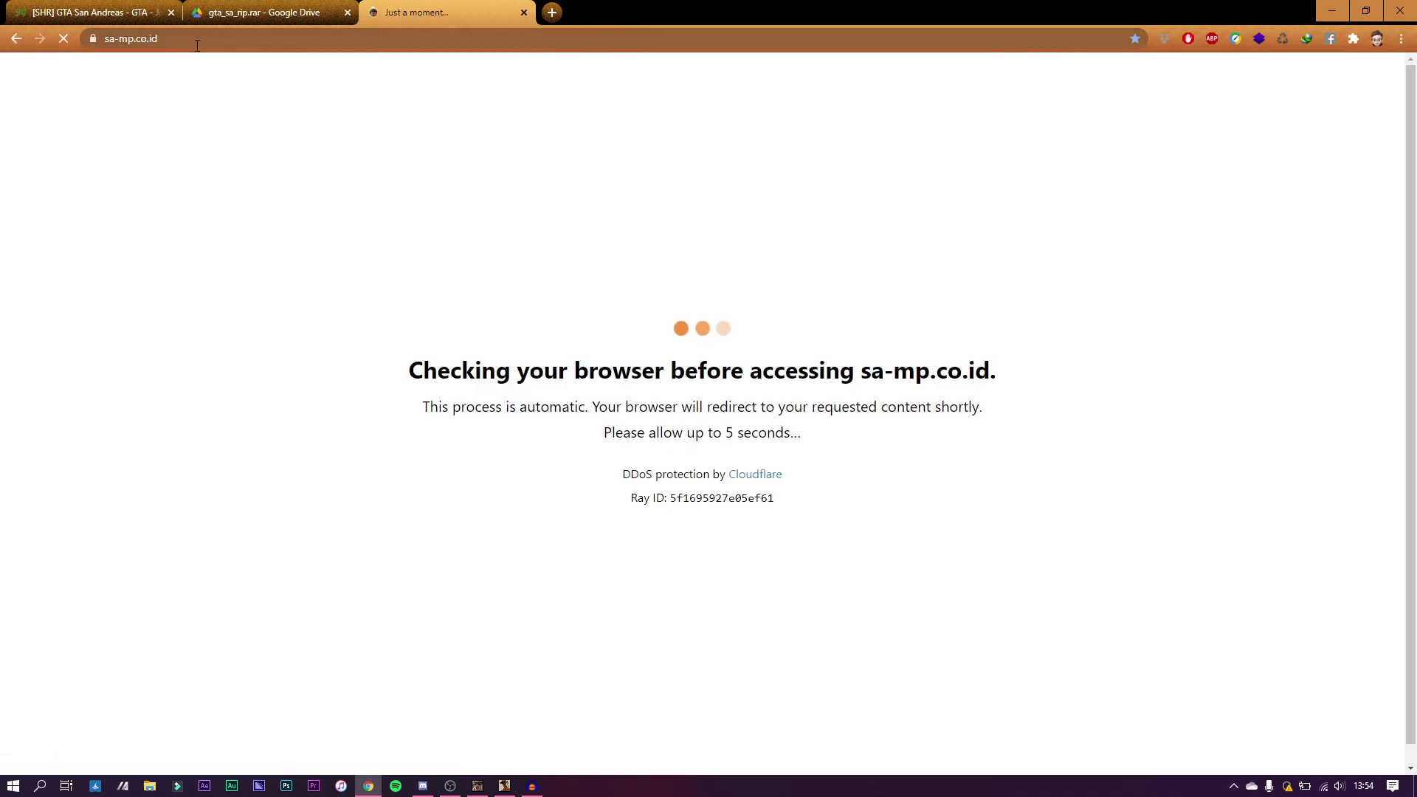
pyautogui.scroll(-1, 647, 459)
pyautogui.scroll(1, 645, 454)
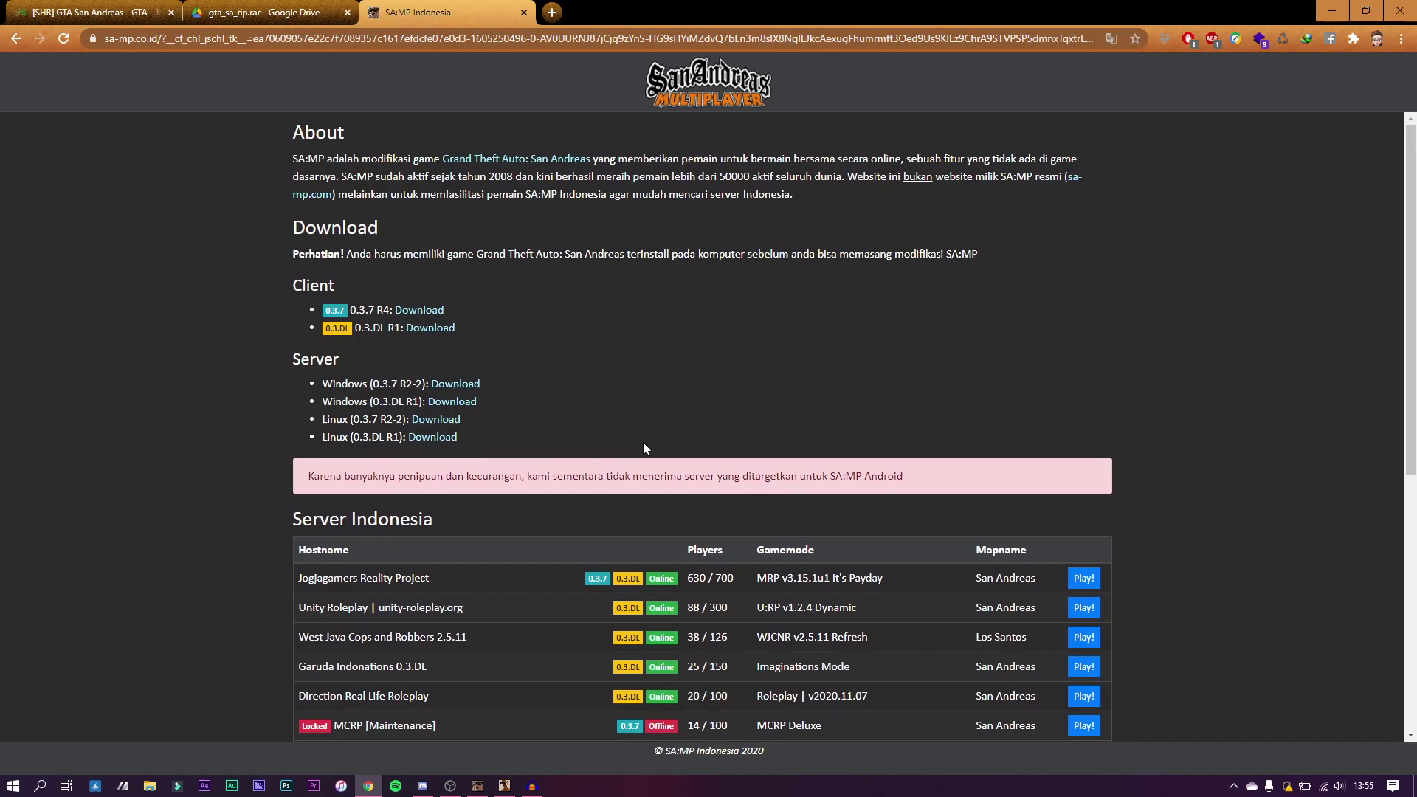
pyautogui.scroll(-1, 489, 545)
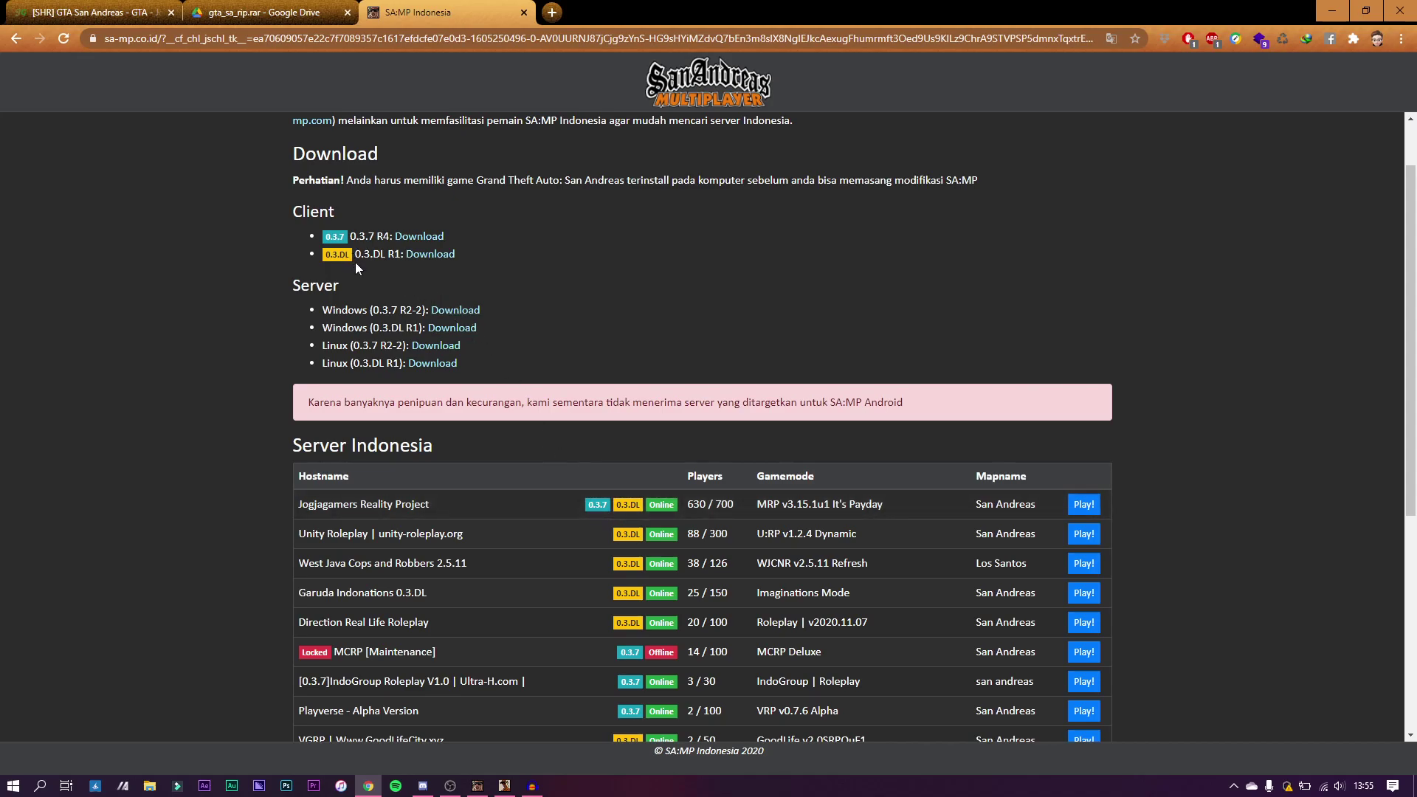
pyautogui.click(430, 256)
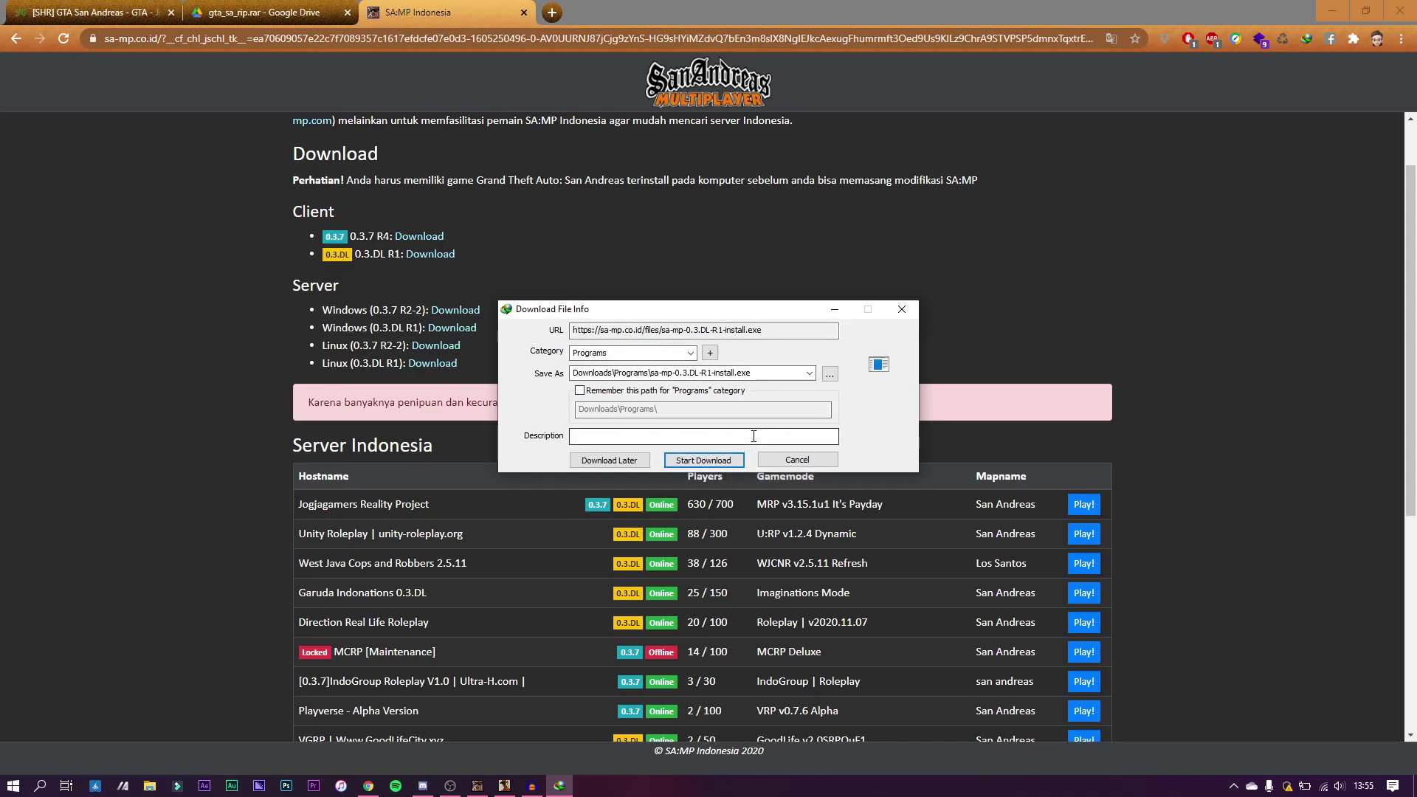
pyautogui.click(736, 462)
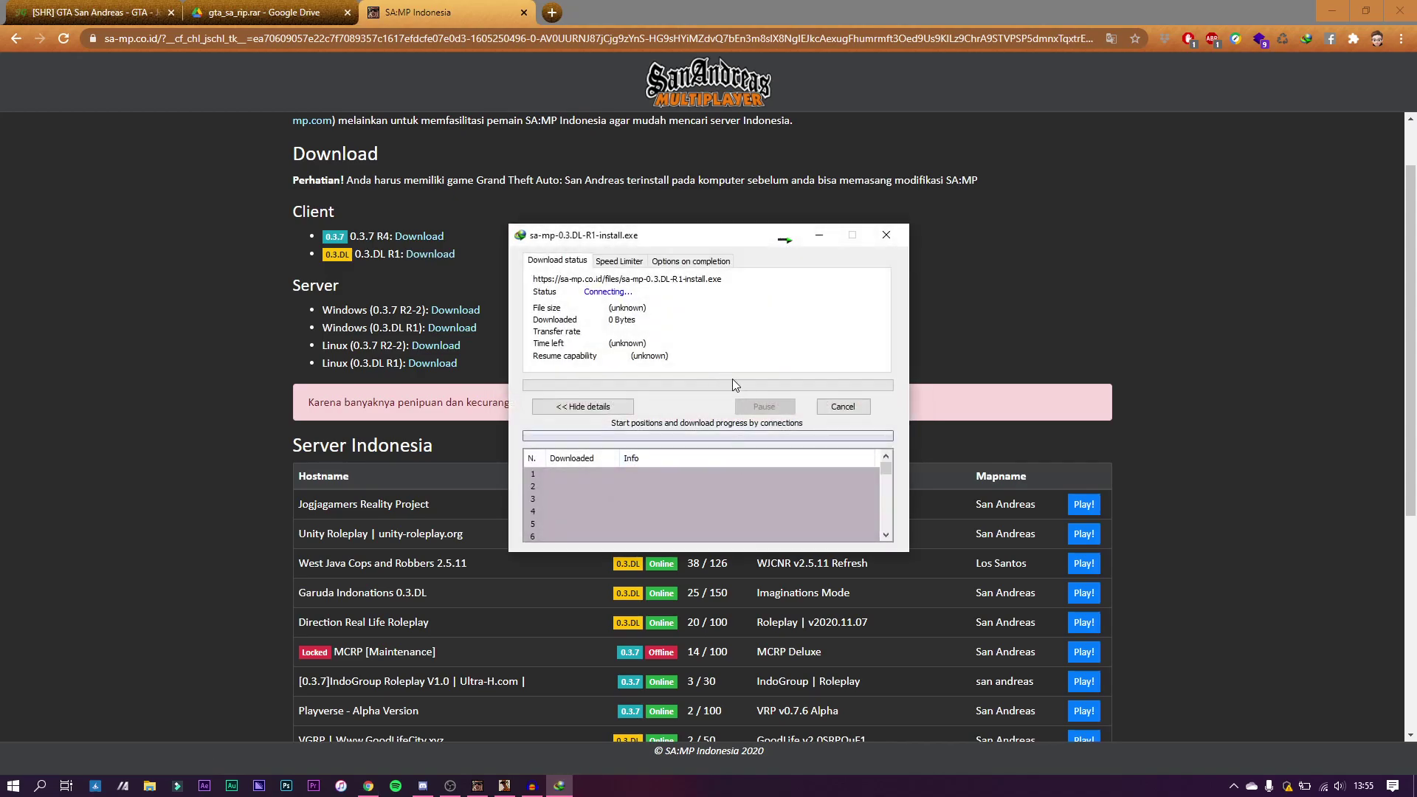
pyautogui.click(843, 407)
pyautogui.middleClick(498, 6)
pyautogui.middleClick(310, 5)
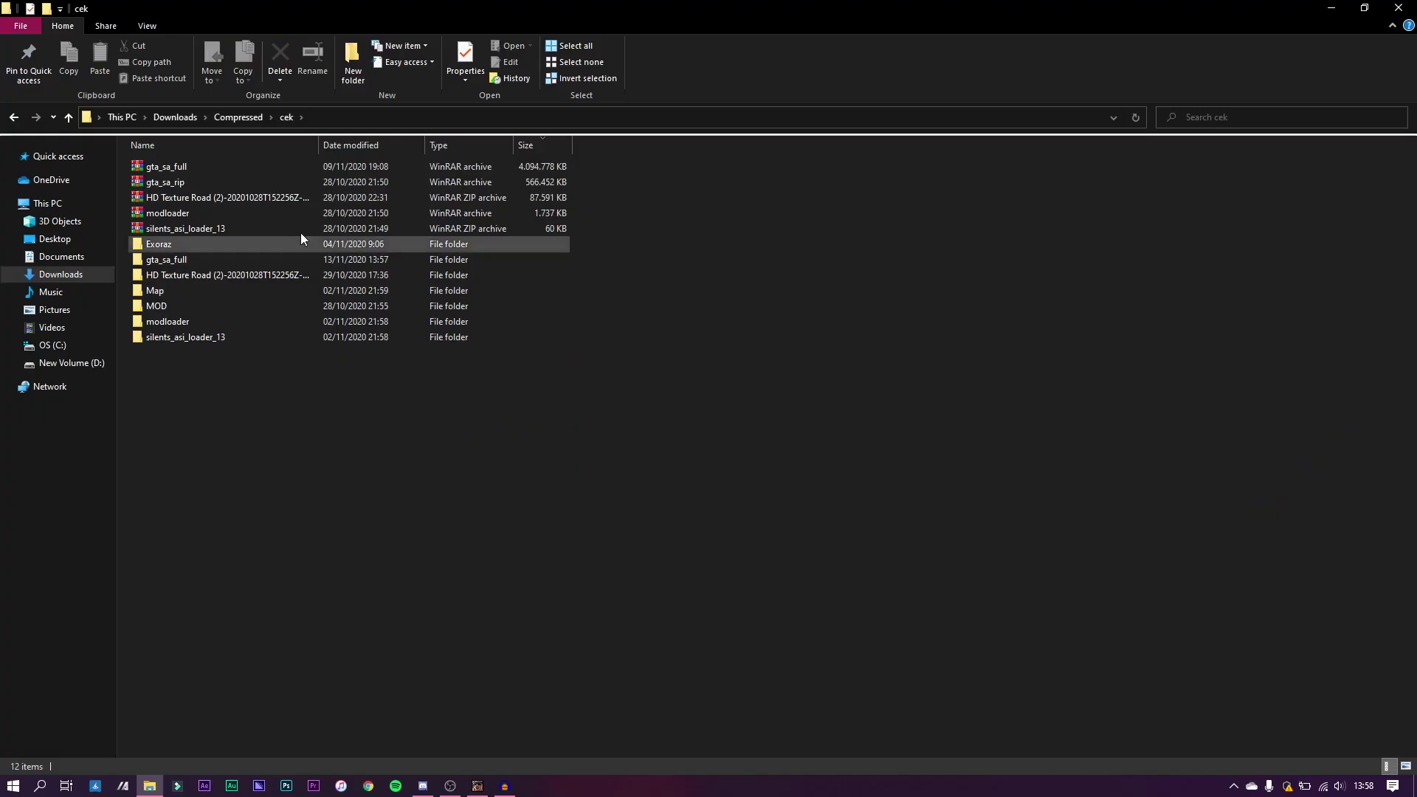
# Step: Cancel extracting gta_sa_rip, dismiss the gta_sa_full menu unextracted, and switch to Chrome
pyautogui.click(175, 185)
pyautogui.rightClick(174, 183)
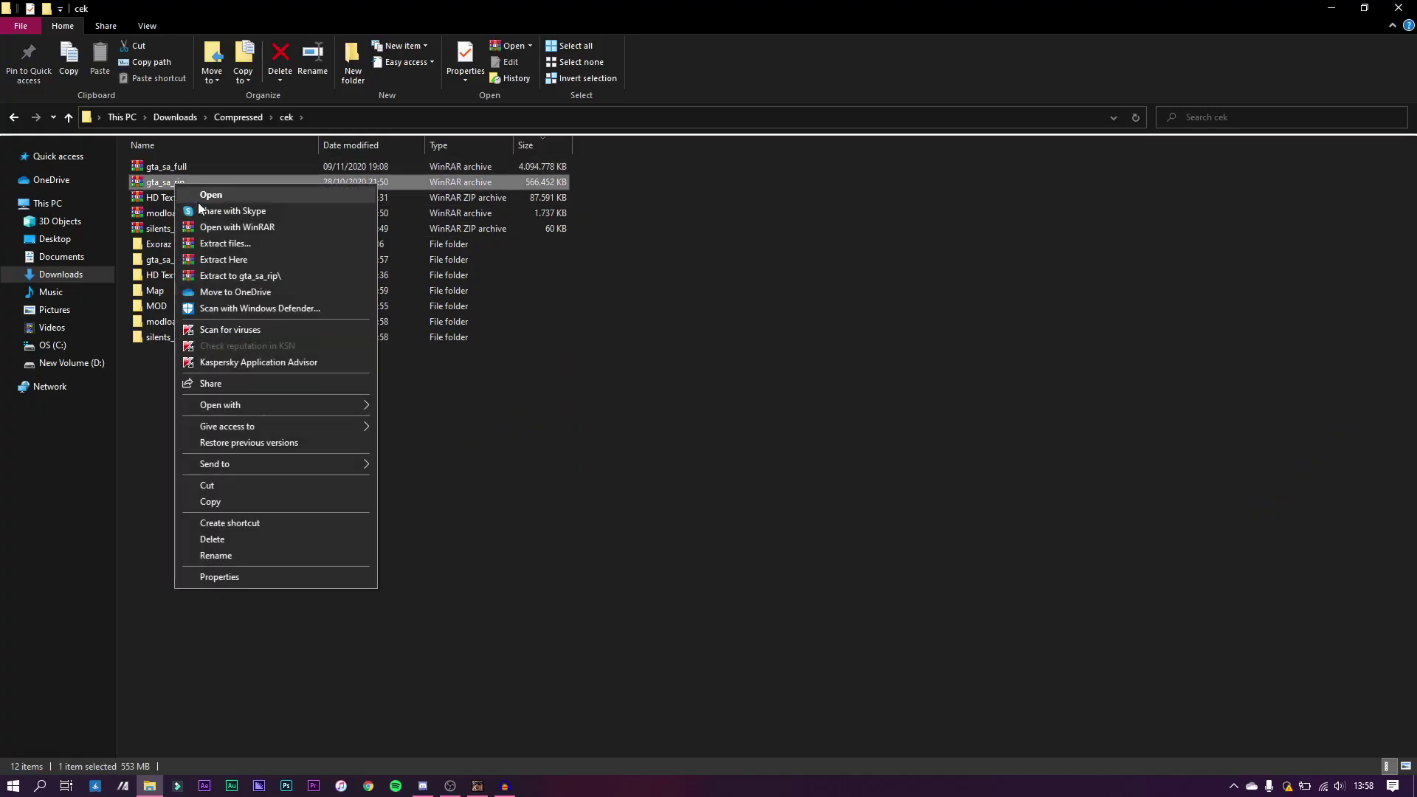
pyautogui.click(239, 260)
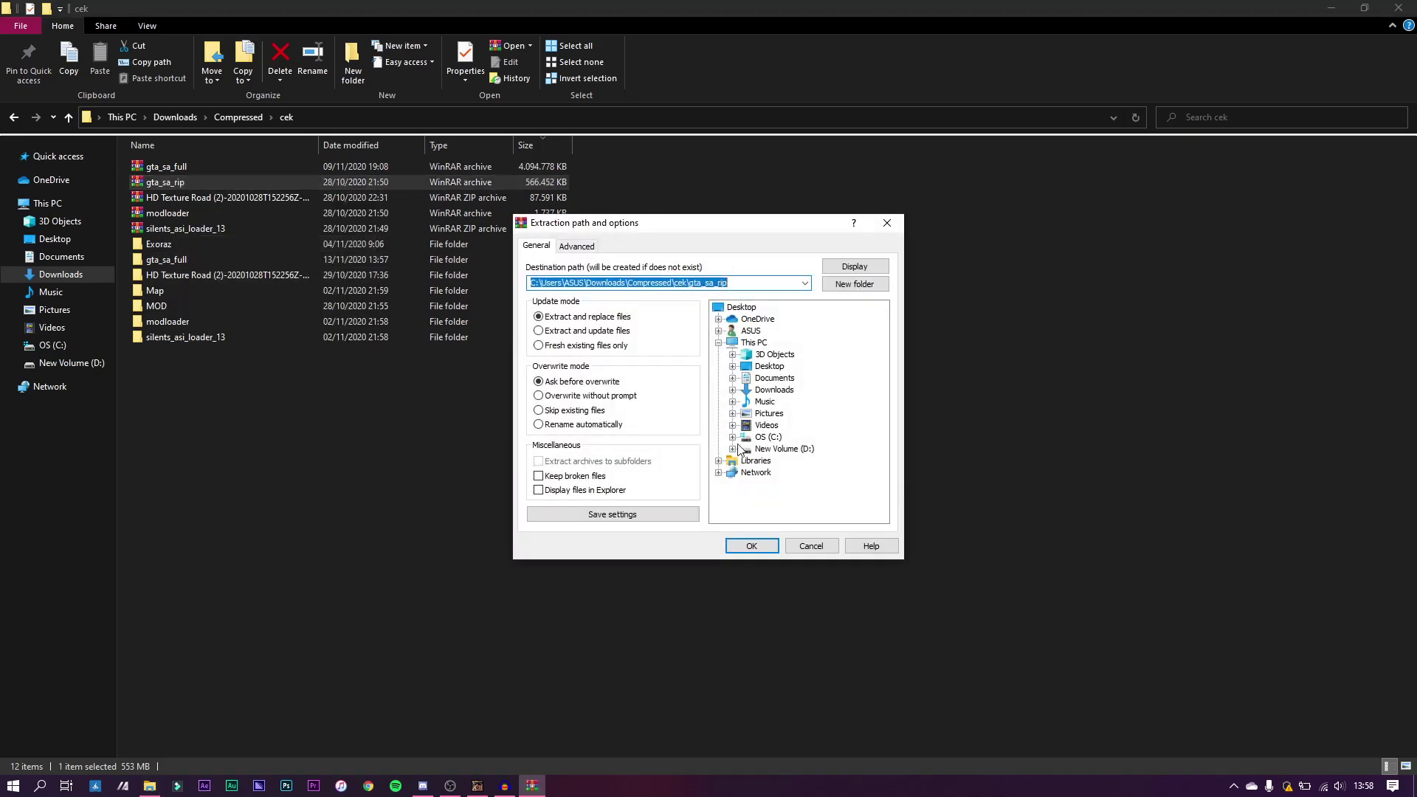
pyautogui.click(804, 544)
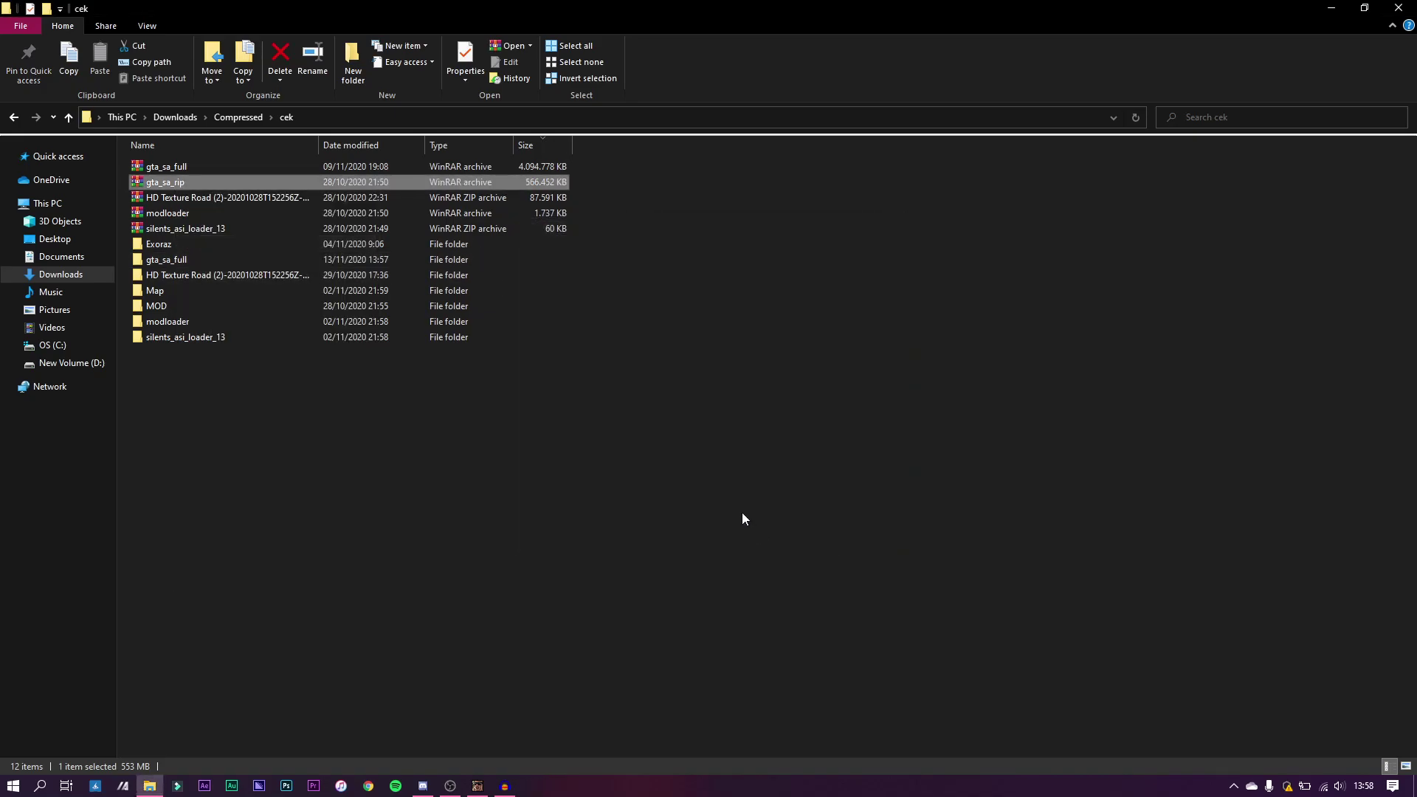
pyautogui.rightClick(140, 165)
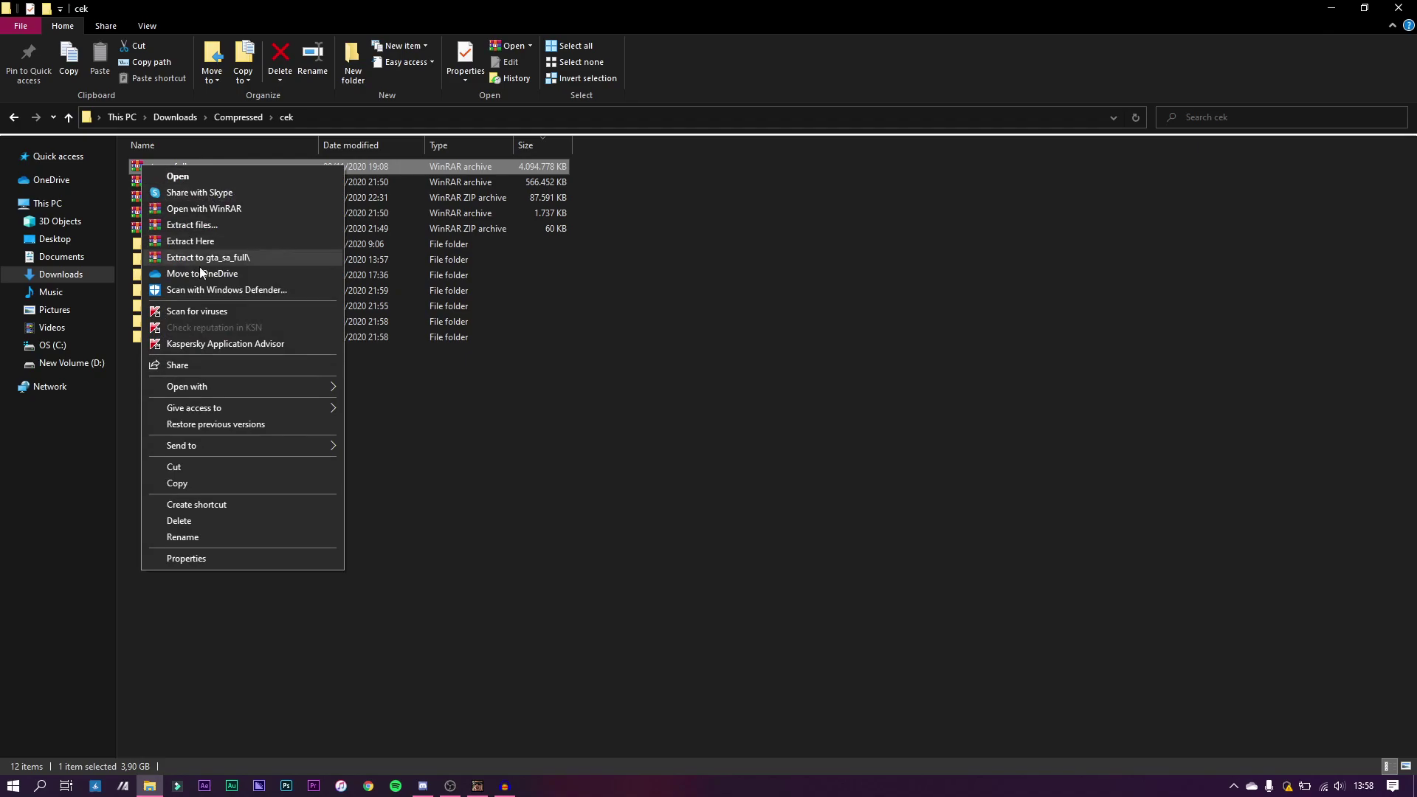
pyautogui.click(576, 374)
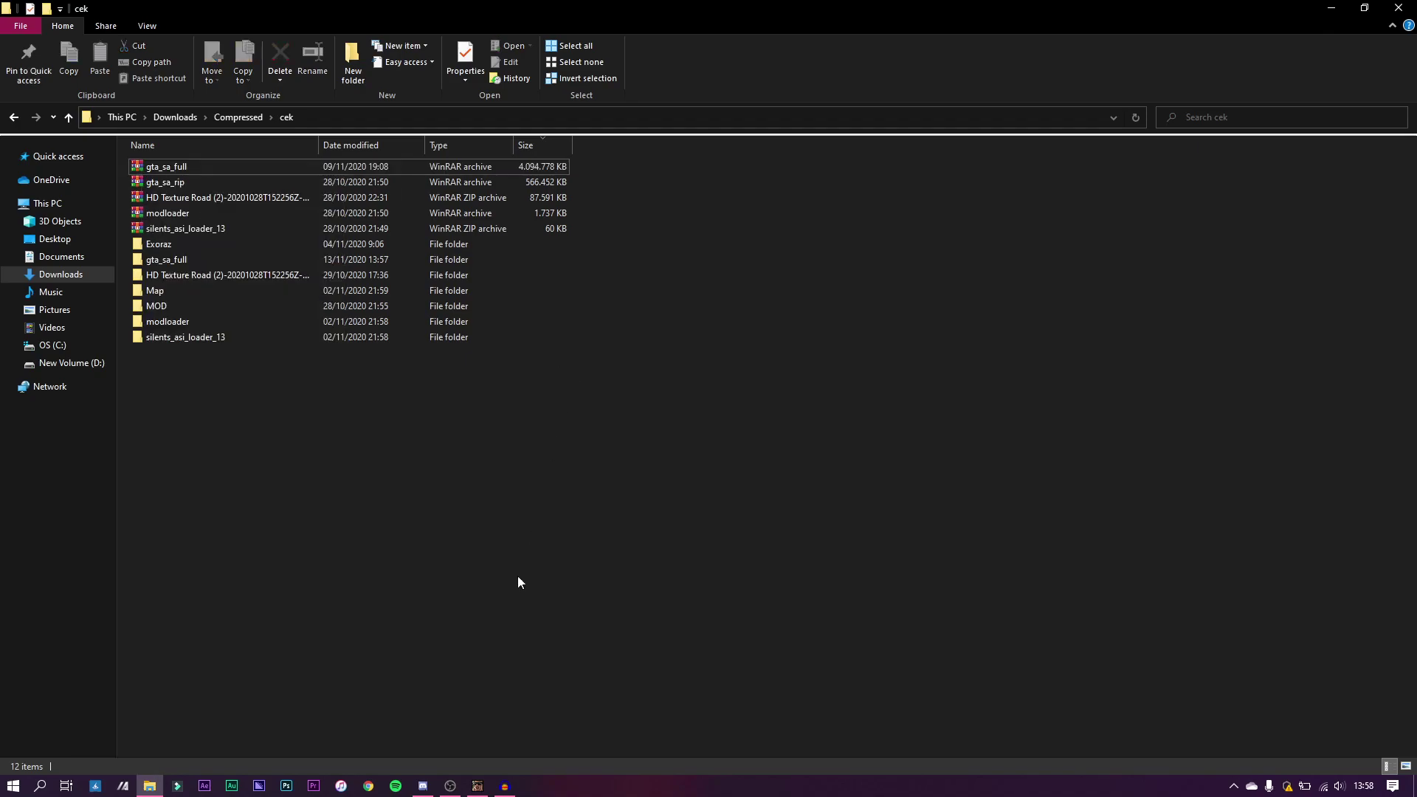
pyautogui.click(368, 784)
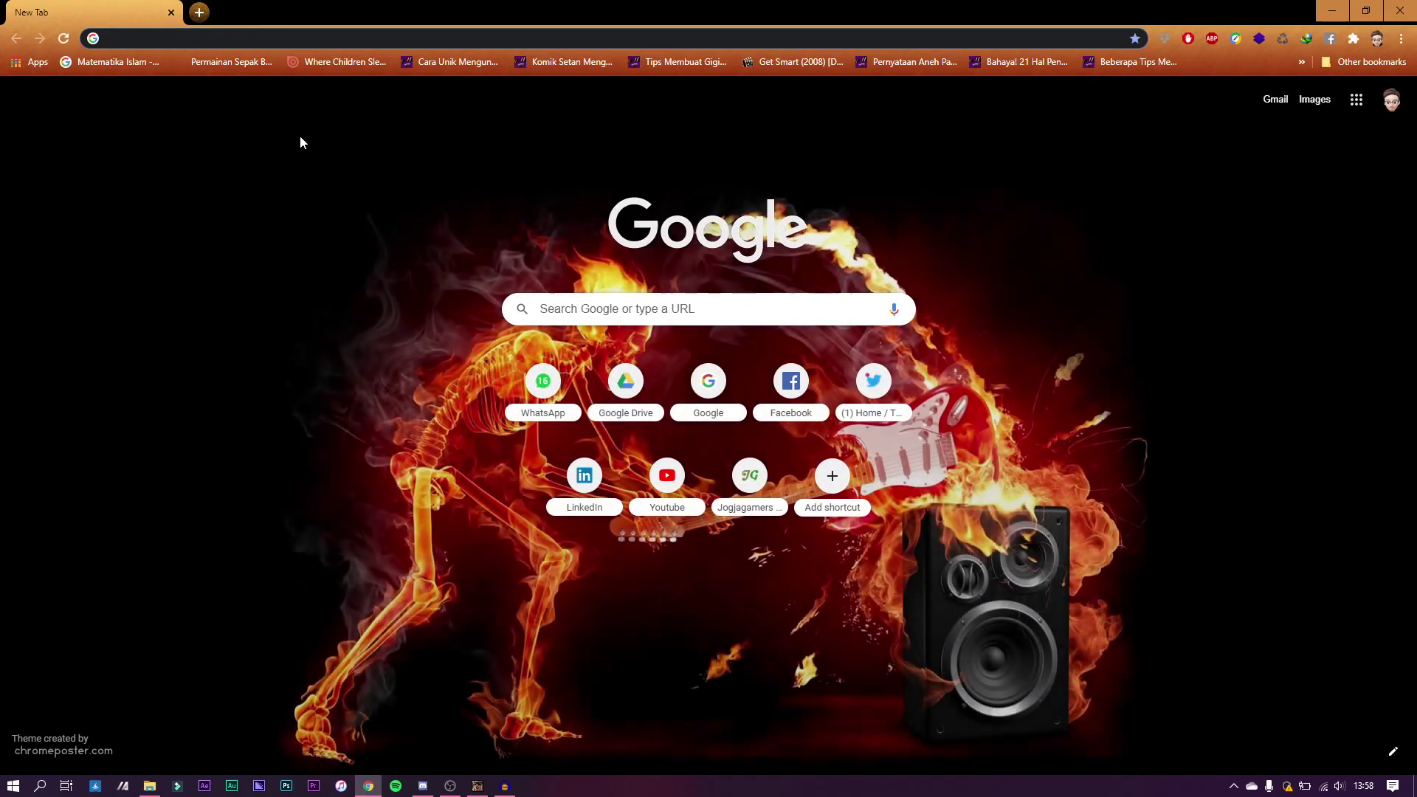
# Step: Go to the jogjagamers.org/gtasa GTA San Andreas topic via the address bar suggestions
pyautogui.write('jogaj')
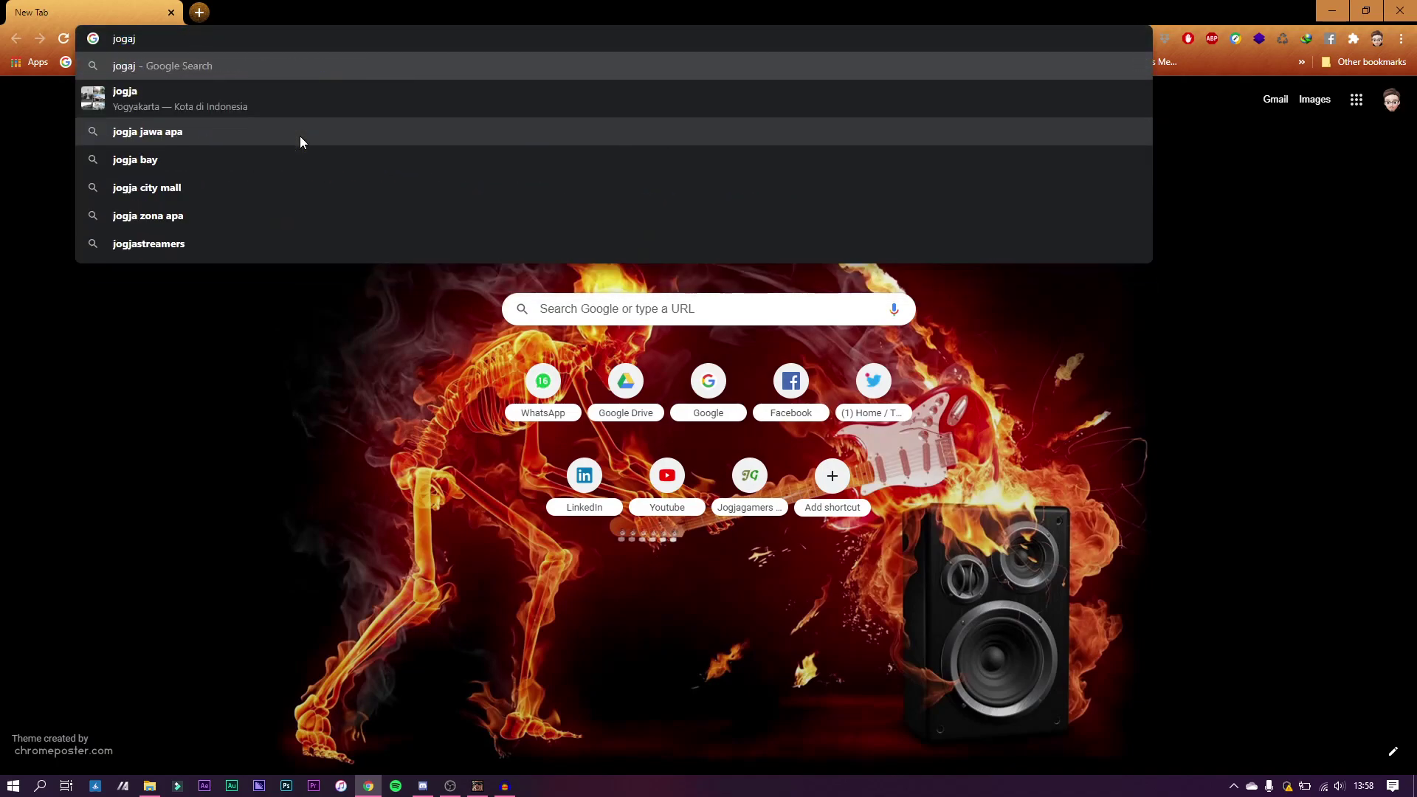
pyautogui.press('Down')
pyautogui.press('Down')
pyautogui.hotkey('ctrl', 'a')
pyautogui.write('joi')
pyautogui.press('BackSpace')
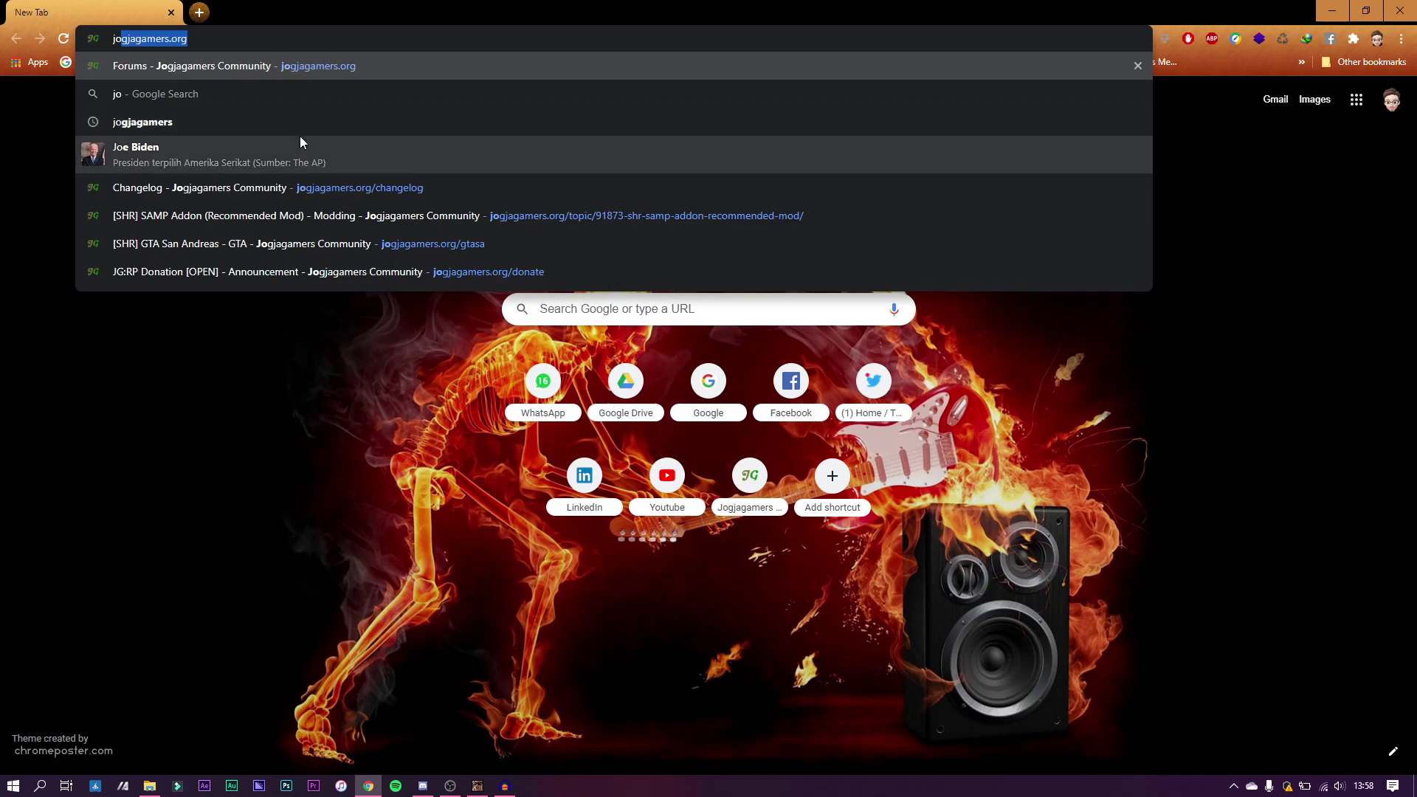
pyautogui.press('Down')
pyautogui.press('Down')
pyautogui.press('Down')
pyautogui.press('Down')
pyautogui.press('Down')
pyautogui.press('Down')
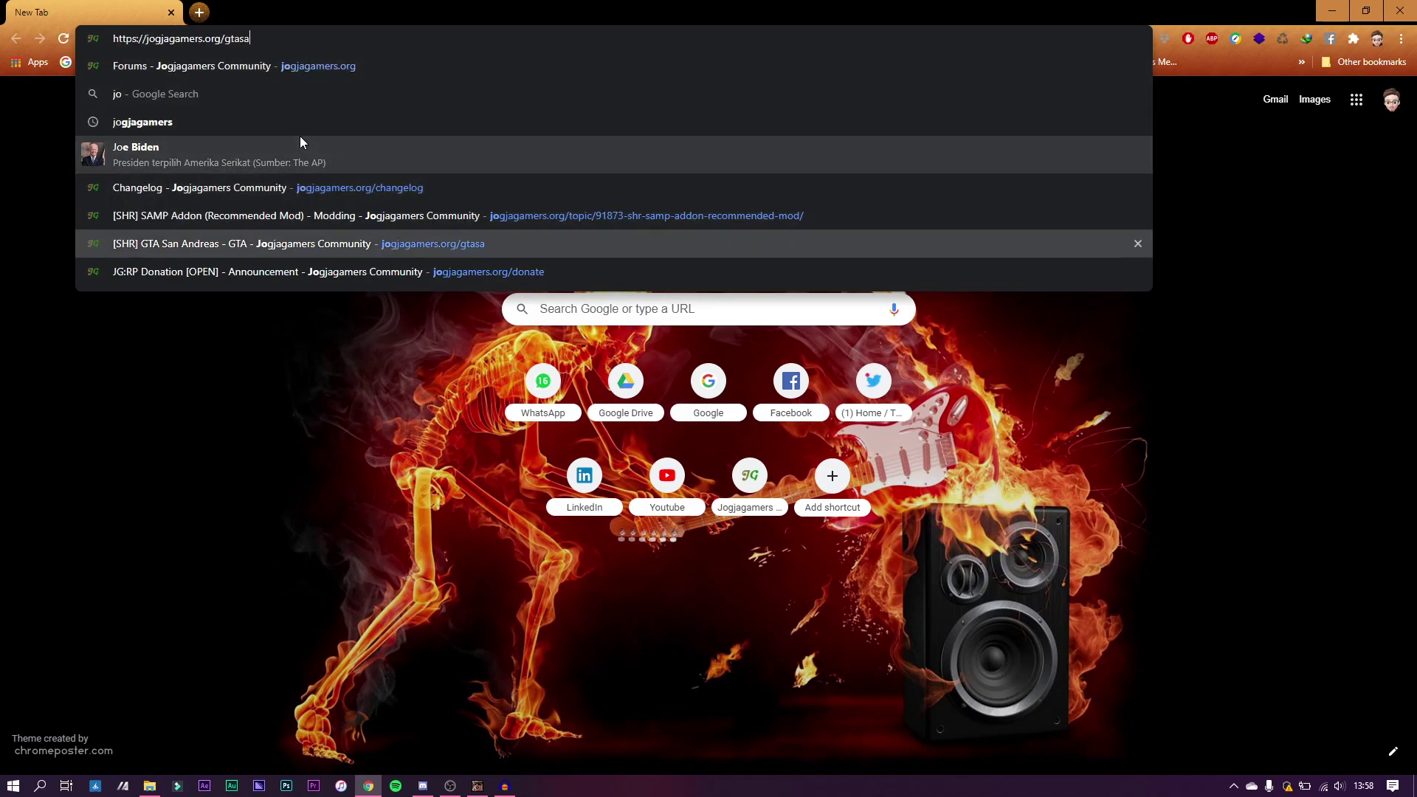
pyautogui.press('Return')
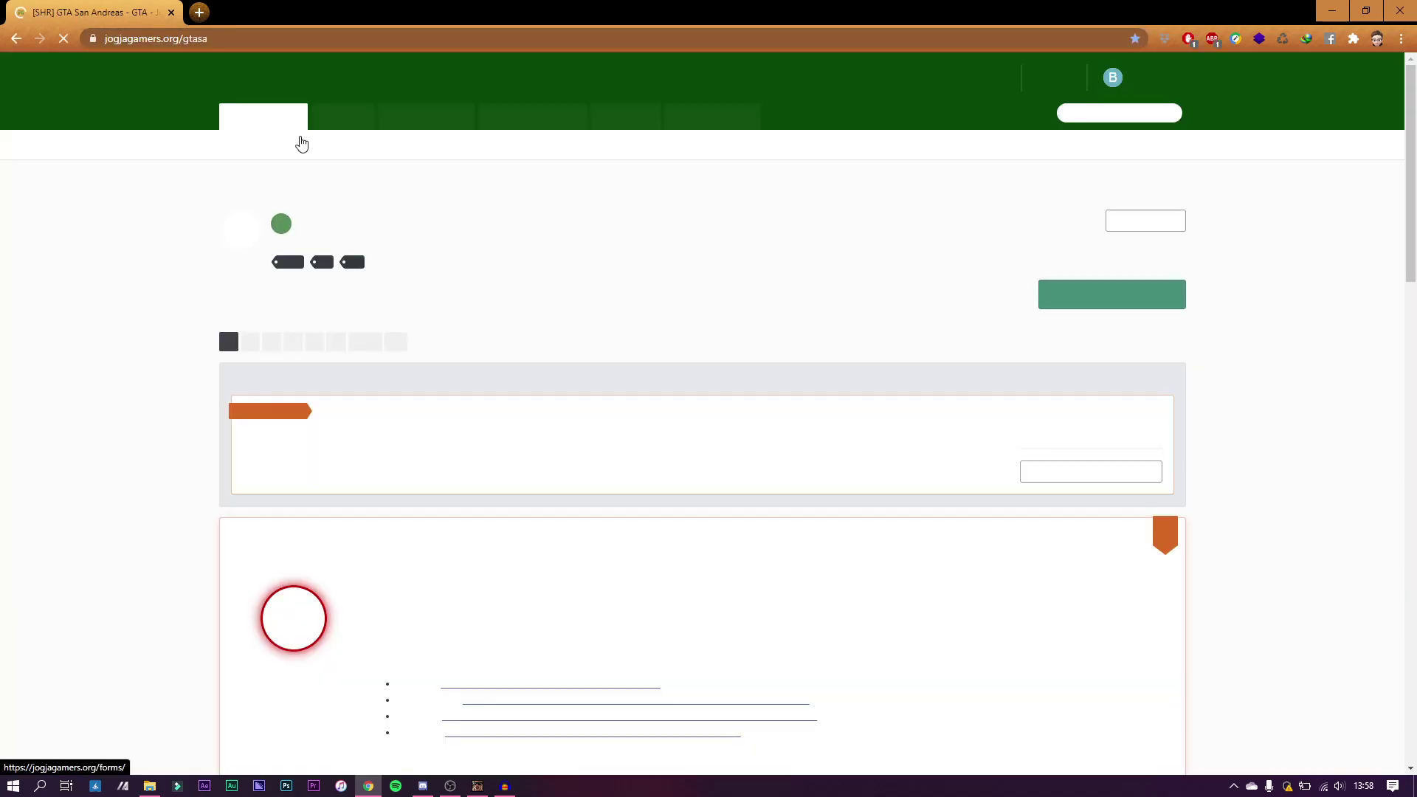
# Step: Reveal the hidden full-version install guide and read Steps 1–14, then return to File Explorer
pyautogui.scroll(-15, 494, 396)
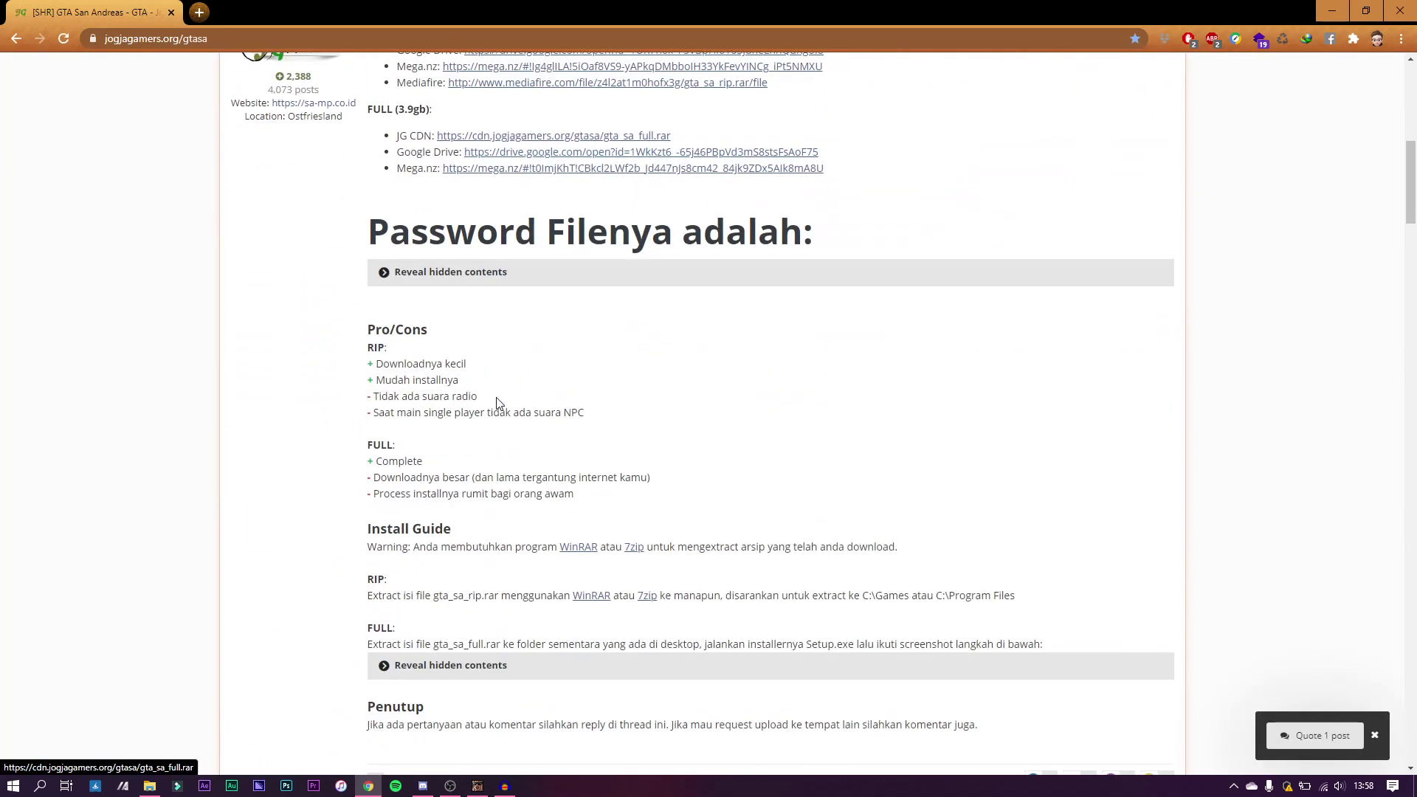
pyautogui.click(447, 296)
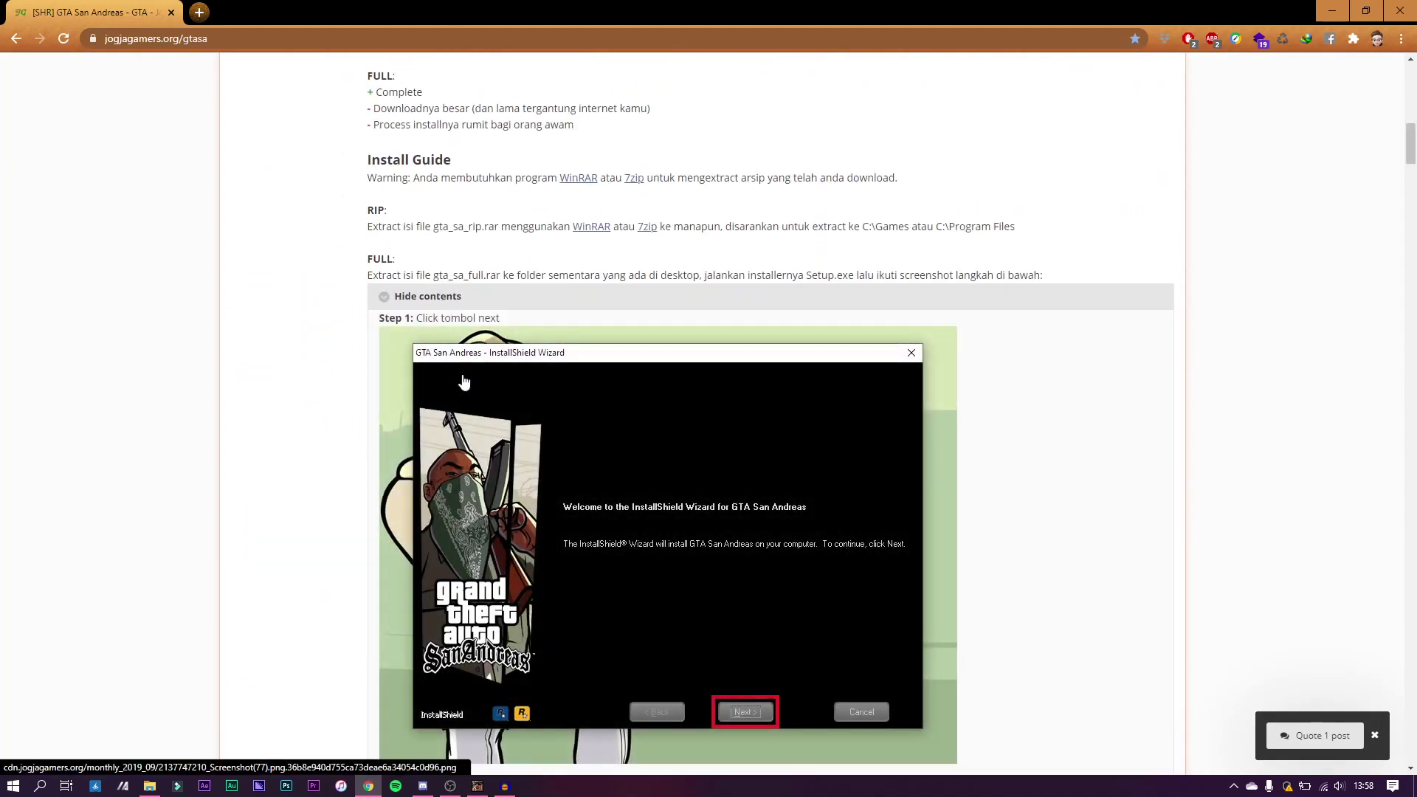
pyautogui.scroll(-3, 643, 430)
pyautogui.scroll(-9, 643, 430)
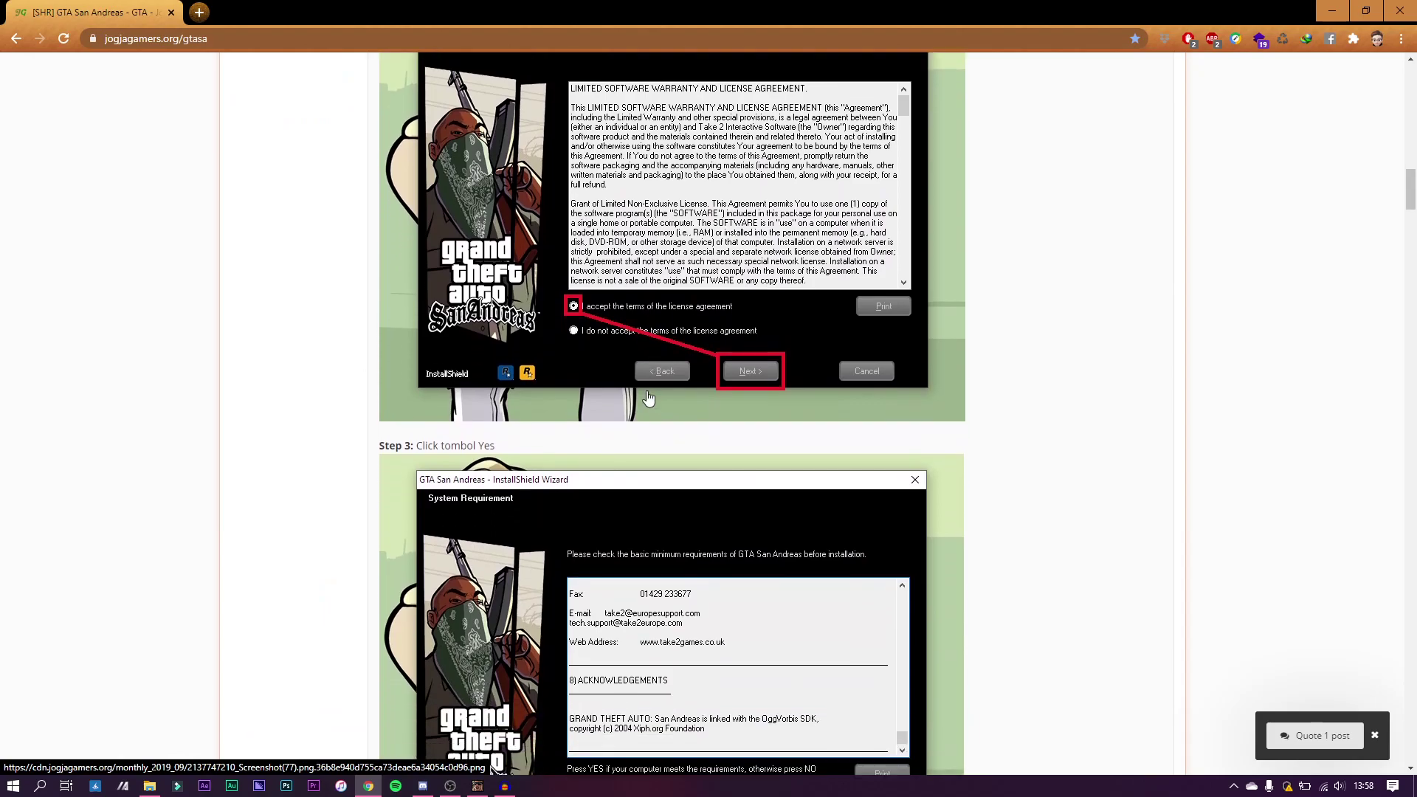
pyautogui.scroll(-9, 648, 398)
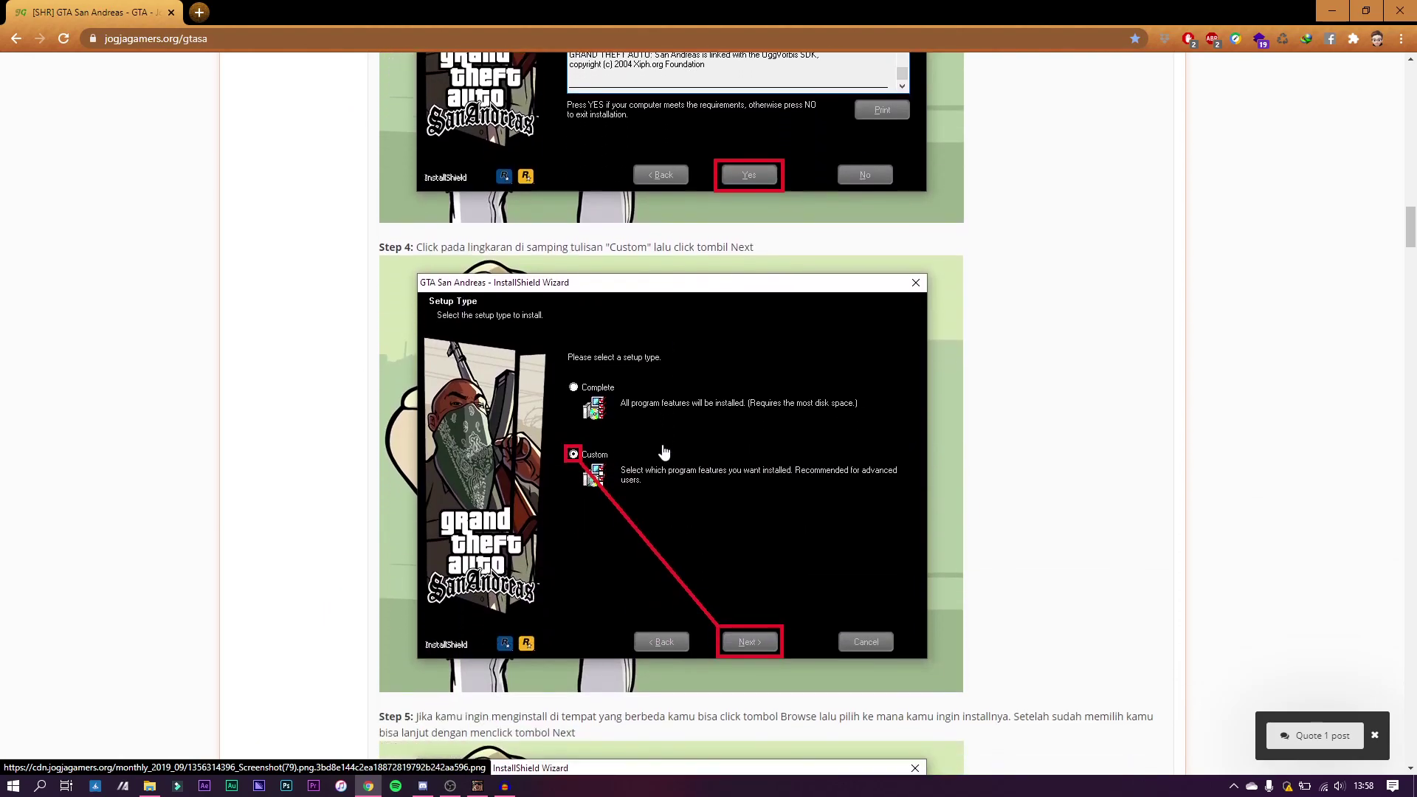
pyautogui.scroll(-7, 586, 456)
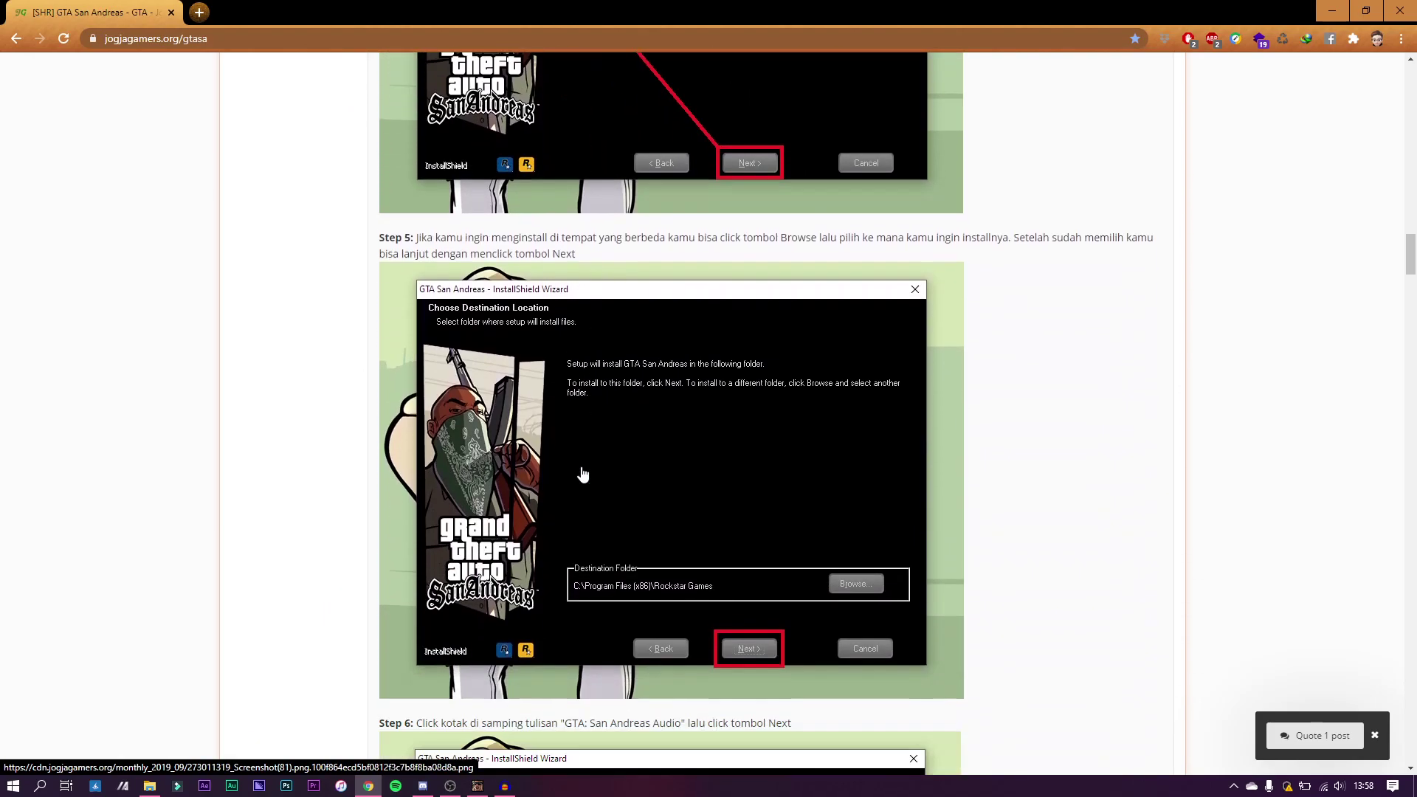
pyautogui.scroll(-2, 694, 569)
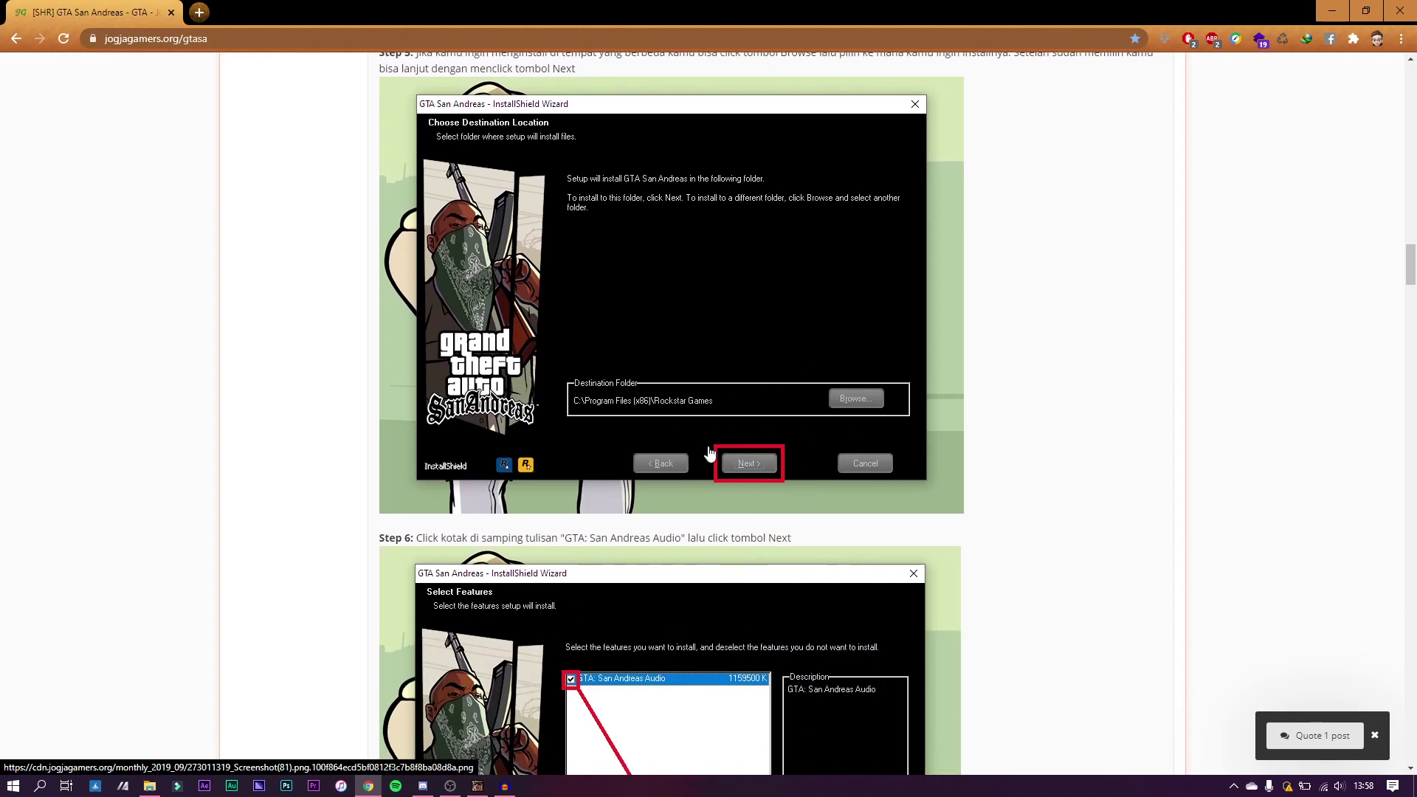
pyautogui.scroll(-4, 758, 504)
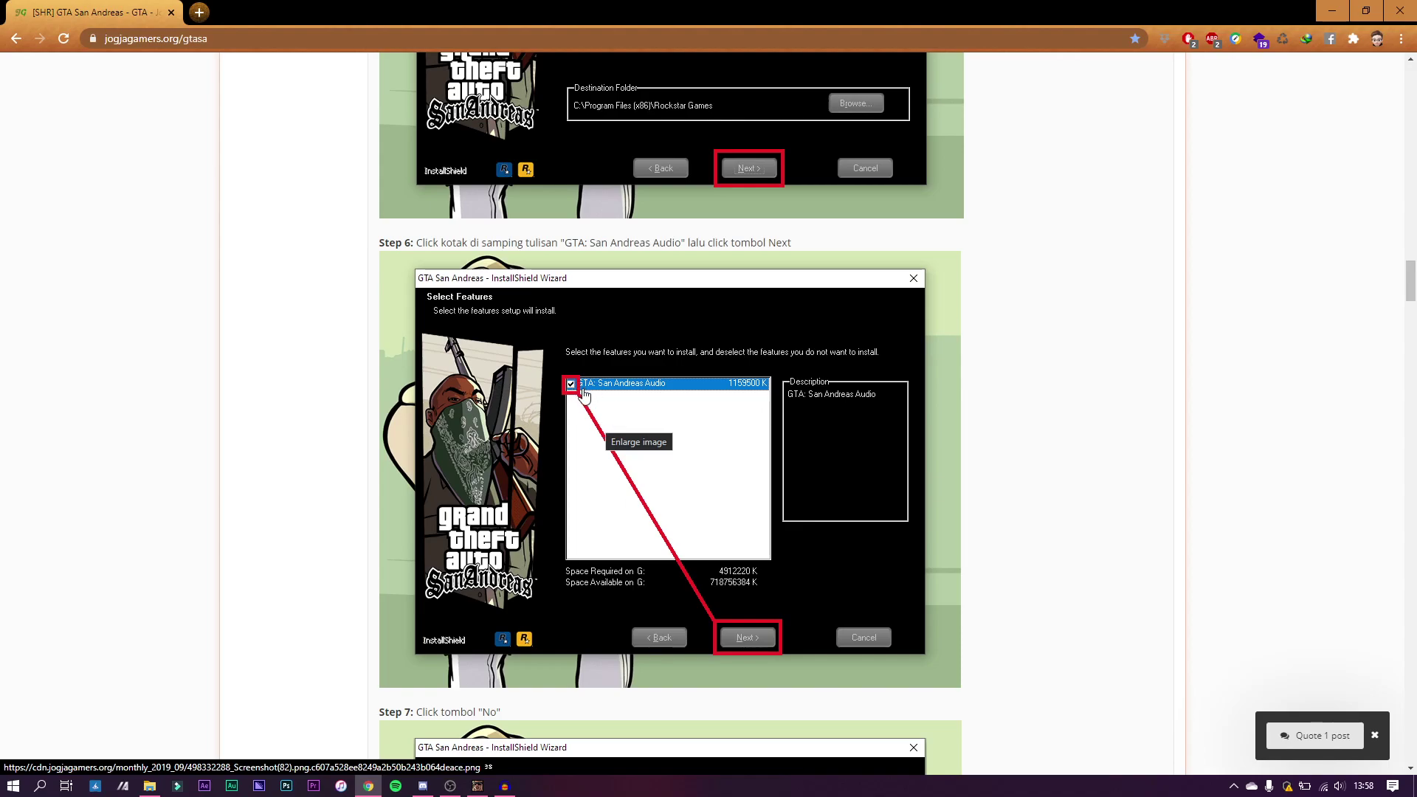
pyautogui.scroll(-6, 723, 493)
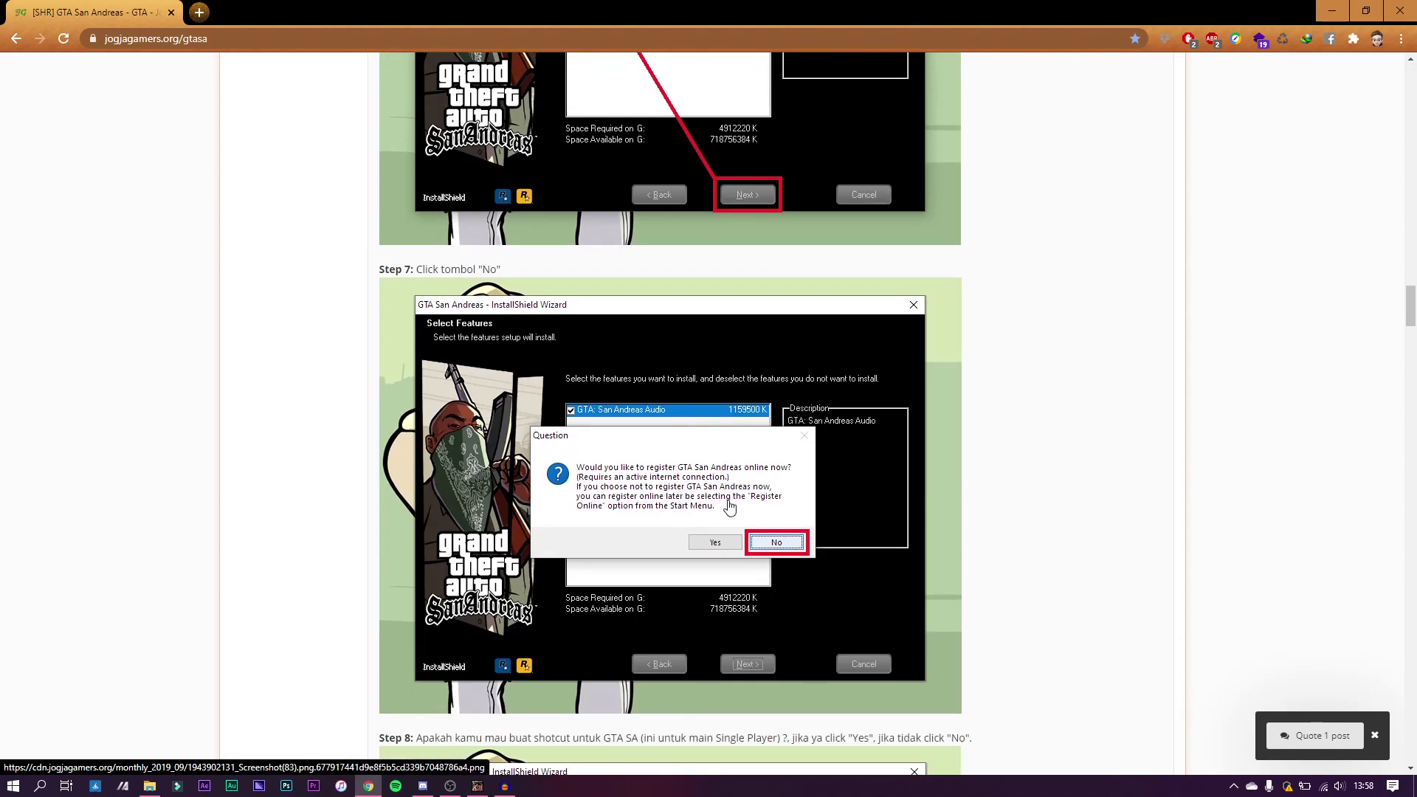
pyautogui.scroll(-1, 739, 485)
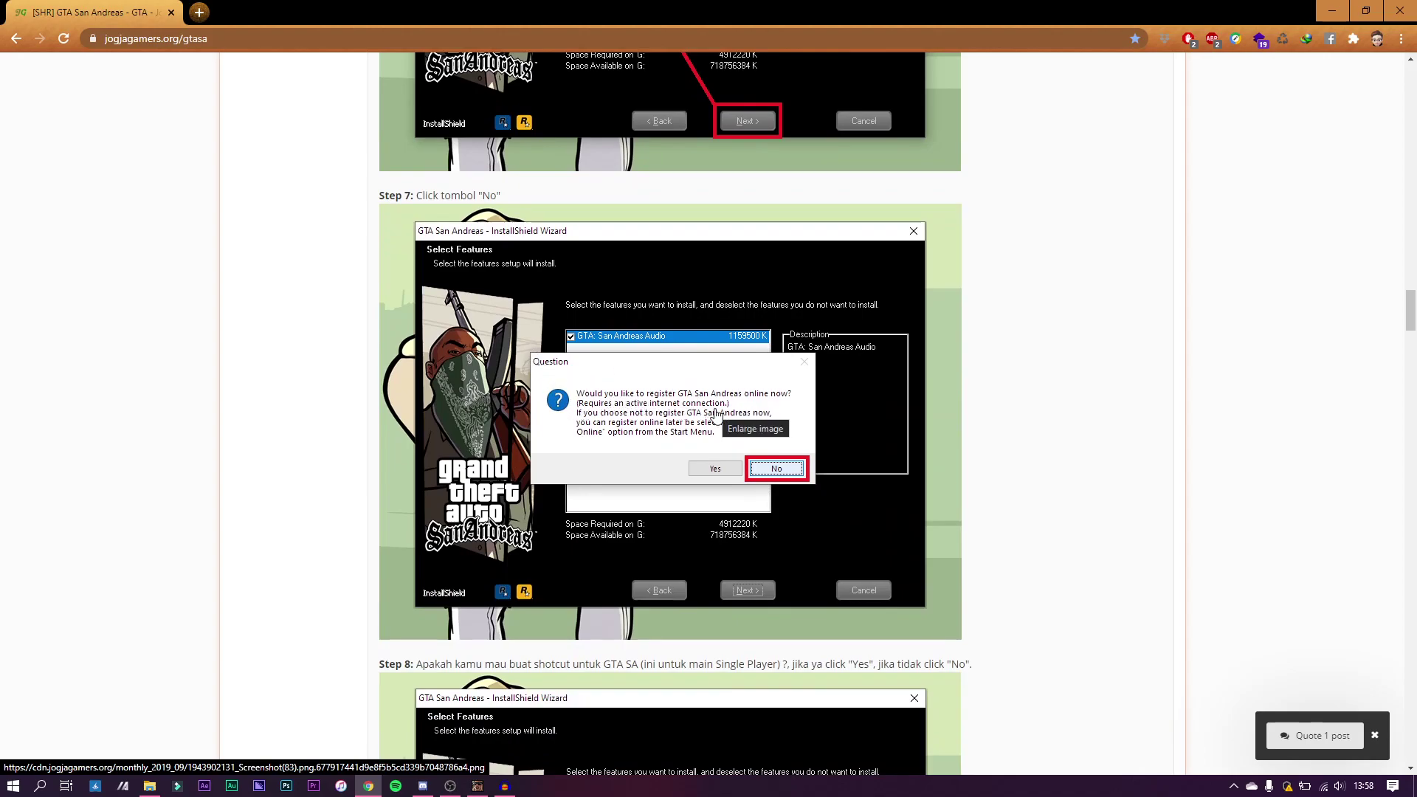
pyautogui.scroll(-1, 801, 479)
pyautogui.scroll(-5, 801, 480)
pyautogui.scroll(-2, 681, 485)
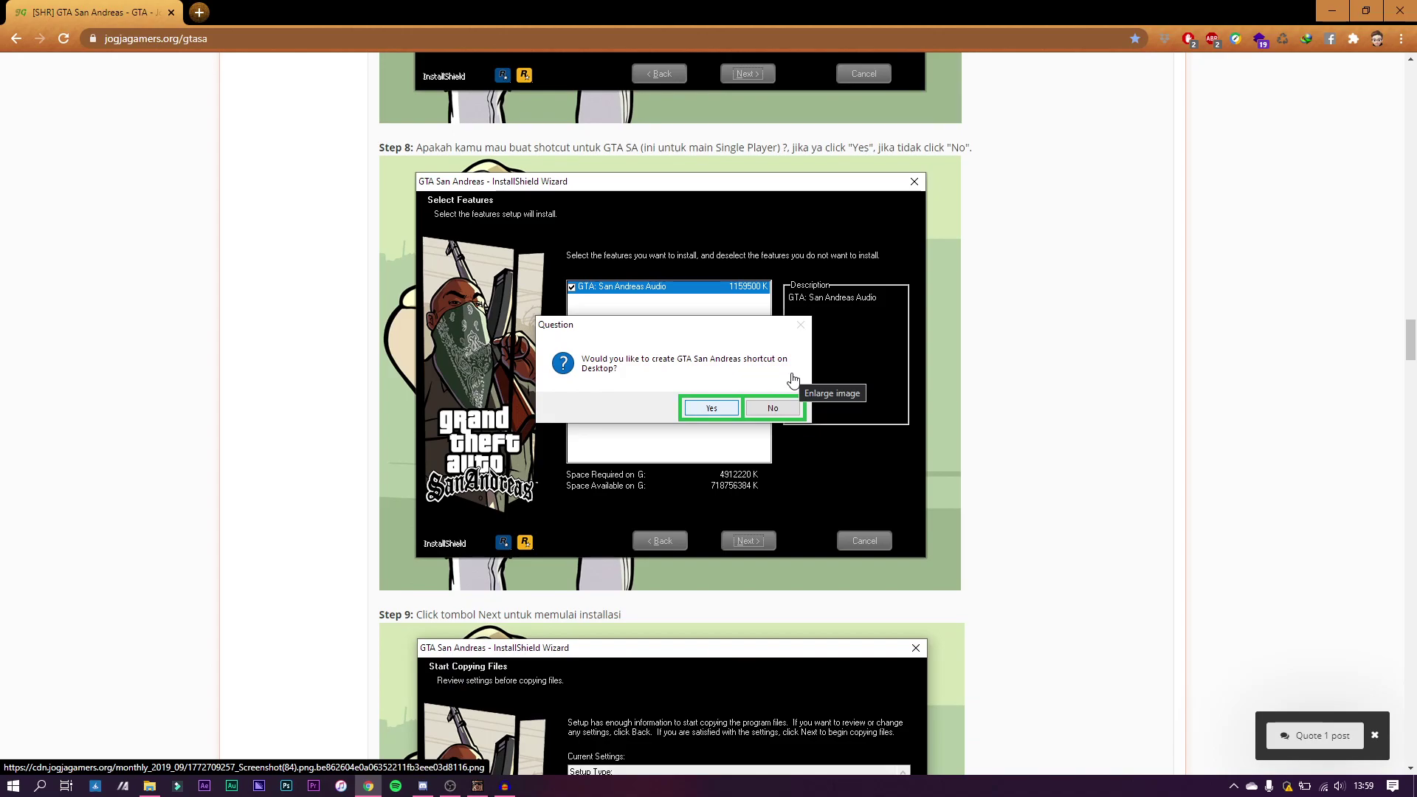
pyautogui.scroll(-4, 771, 437)
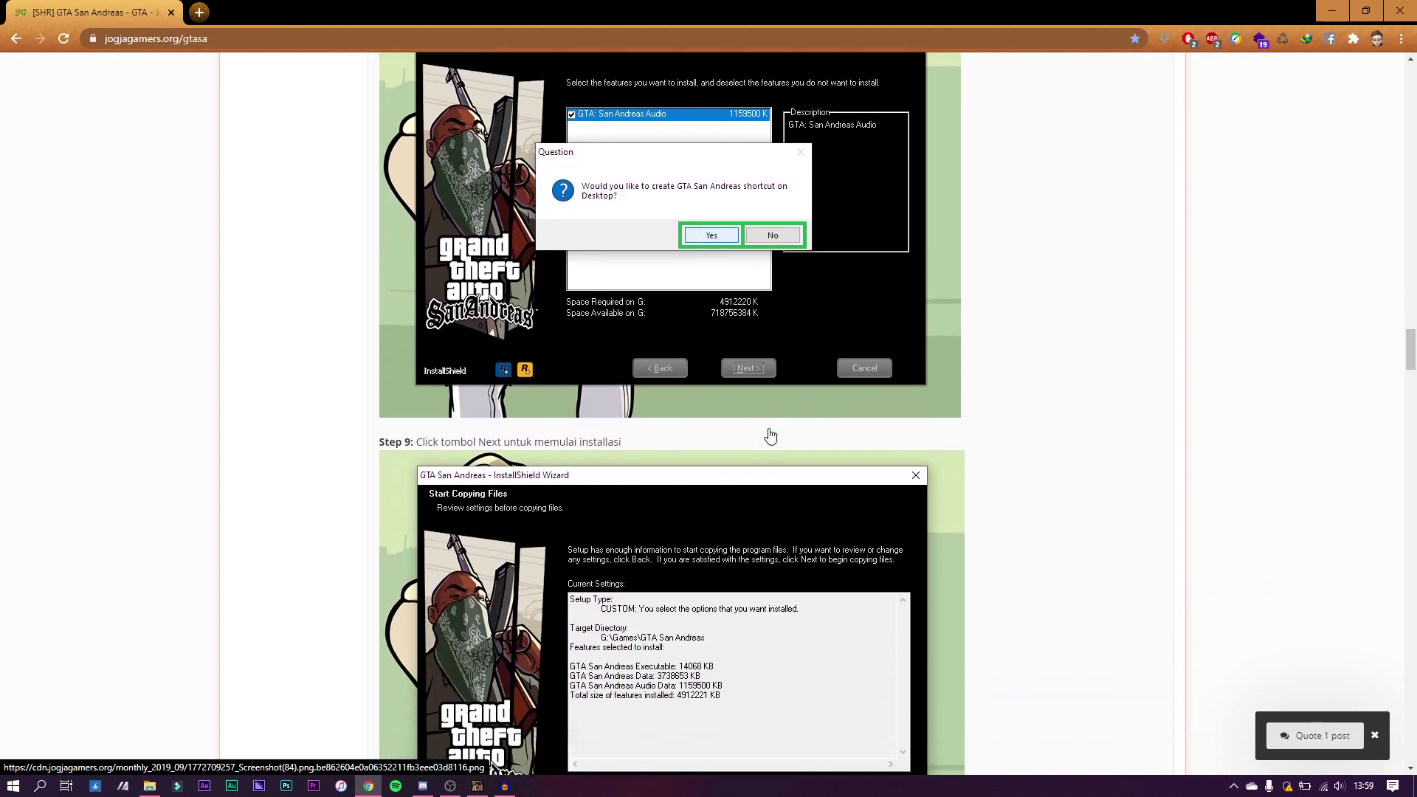
pyautogui.scroll(-2, 753, 413)
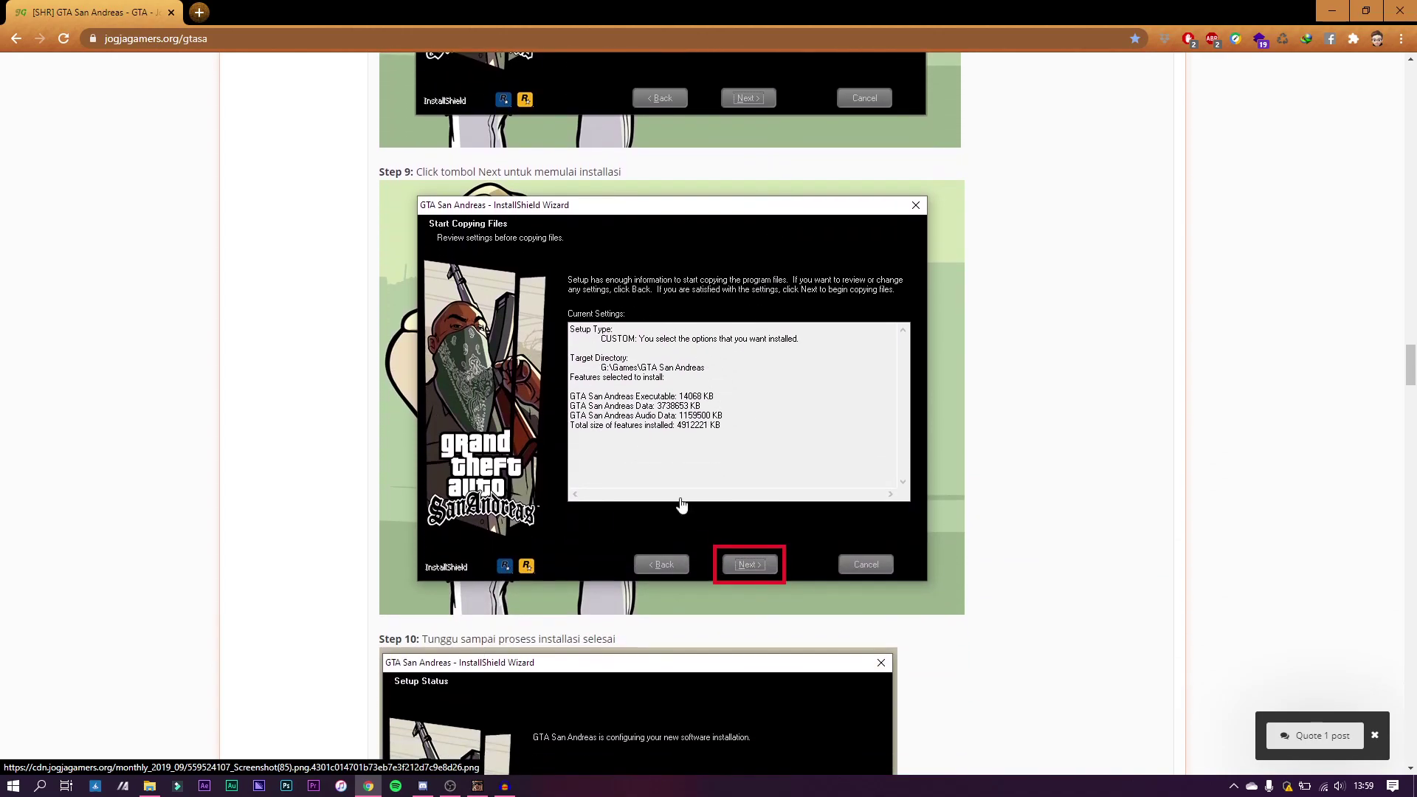
pyautogui.scroll(-2, 753, 563)
pyautogui.scroll(-3, 754, 563)
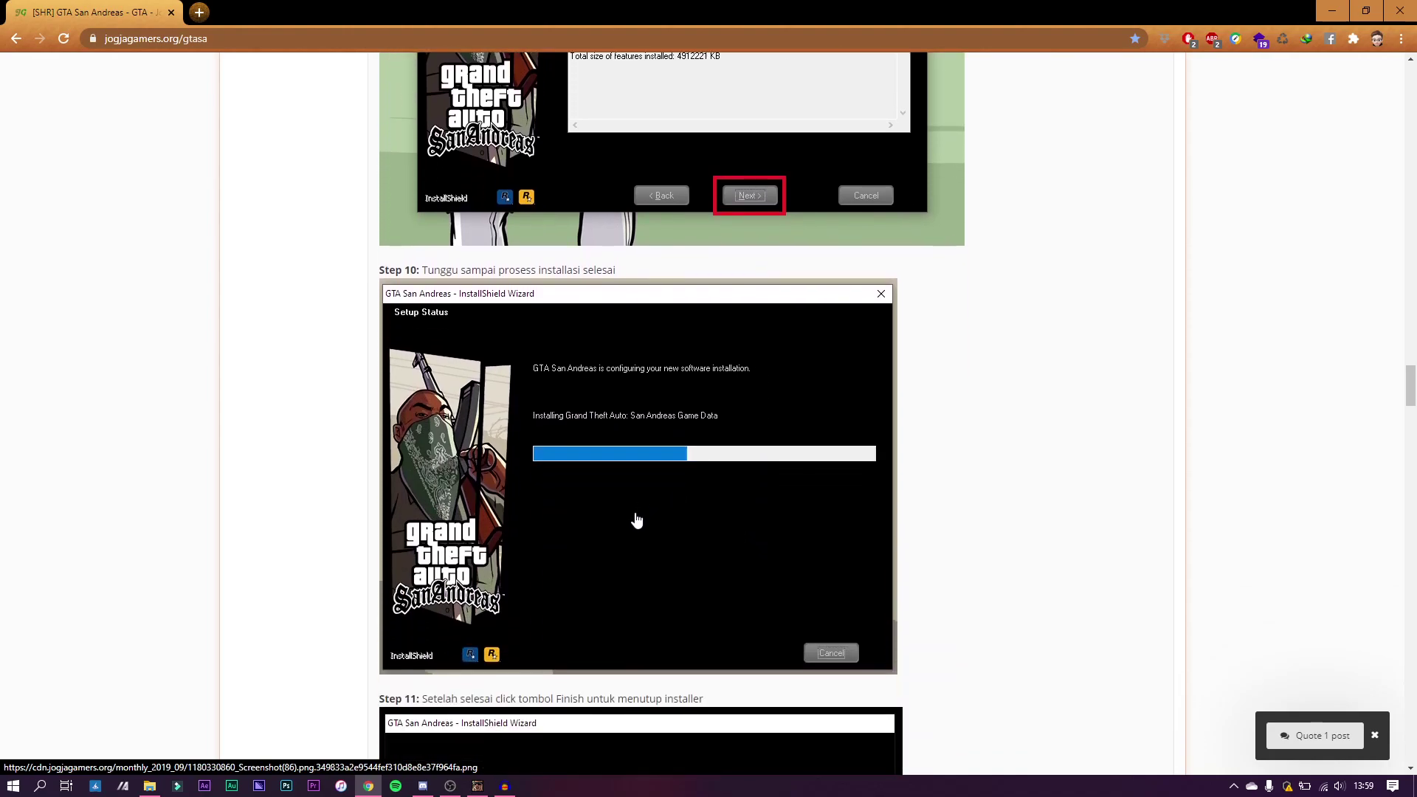
pyautogui.scroll(-3, 636, 517)
pyautogui.scroll(-3, 637, 520)
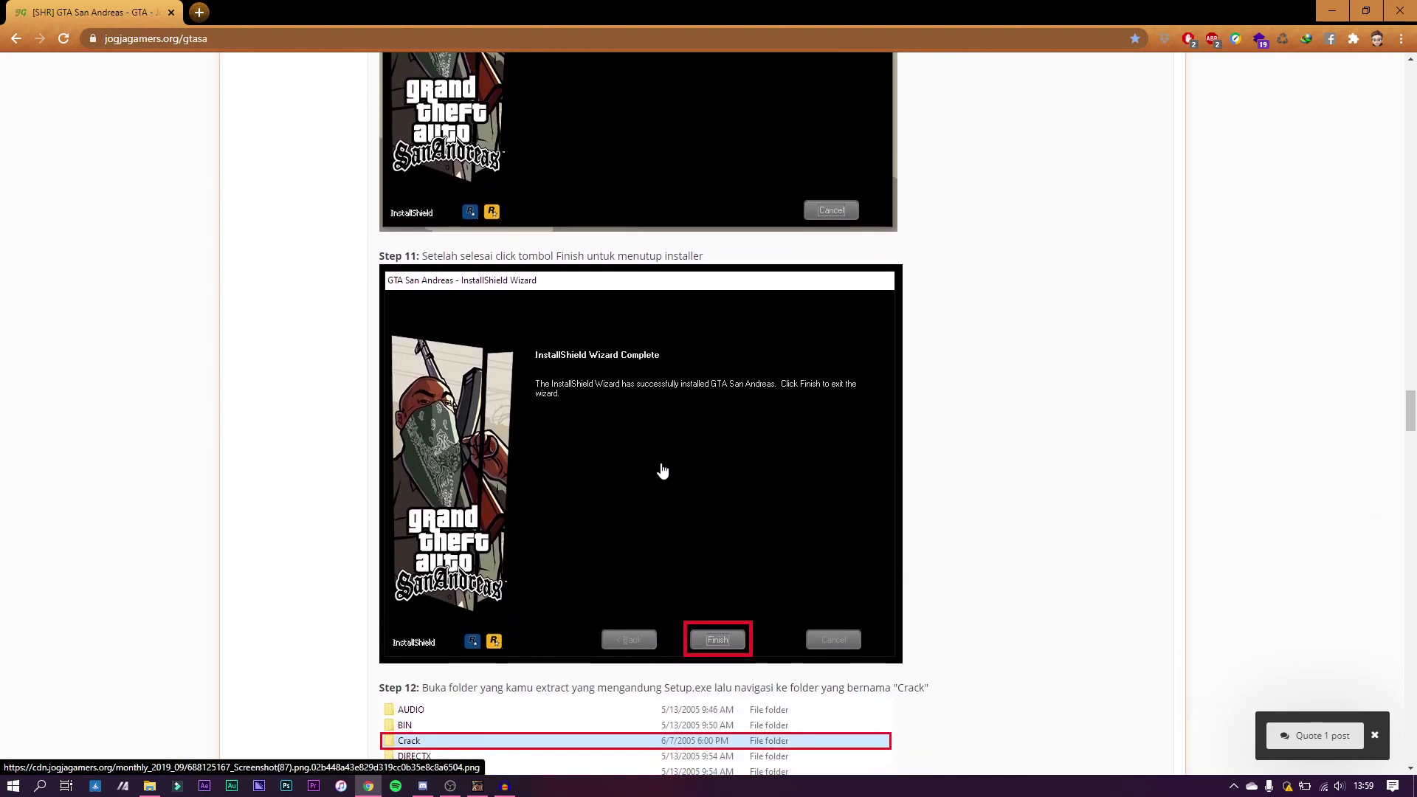
pyautogui.scroll(-4, 696, 513)
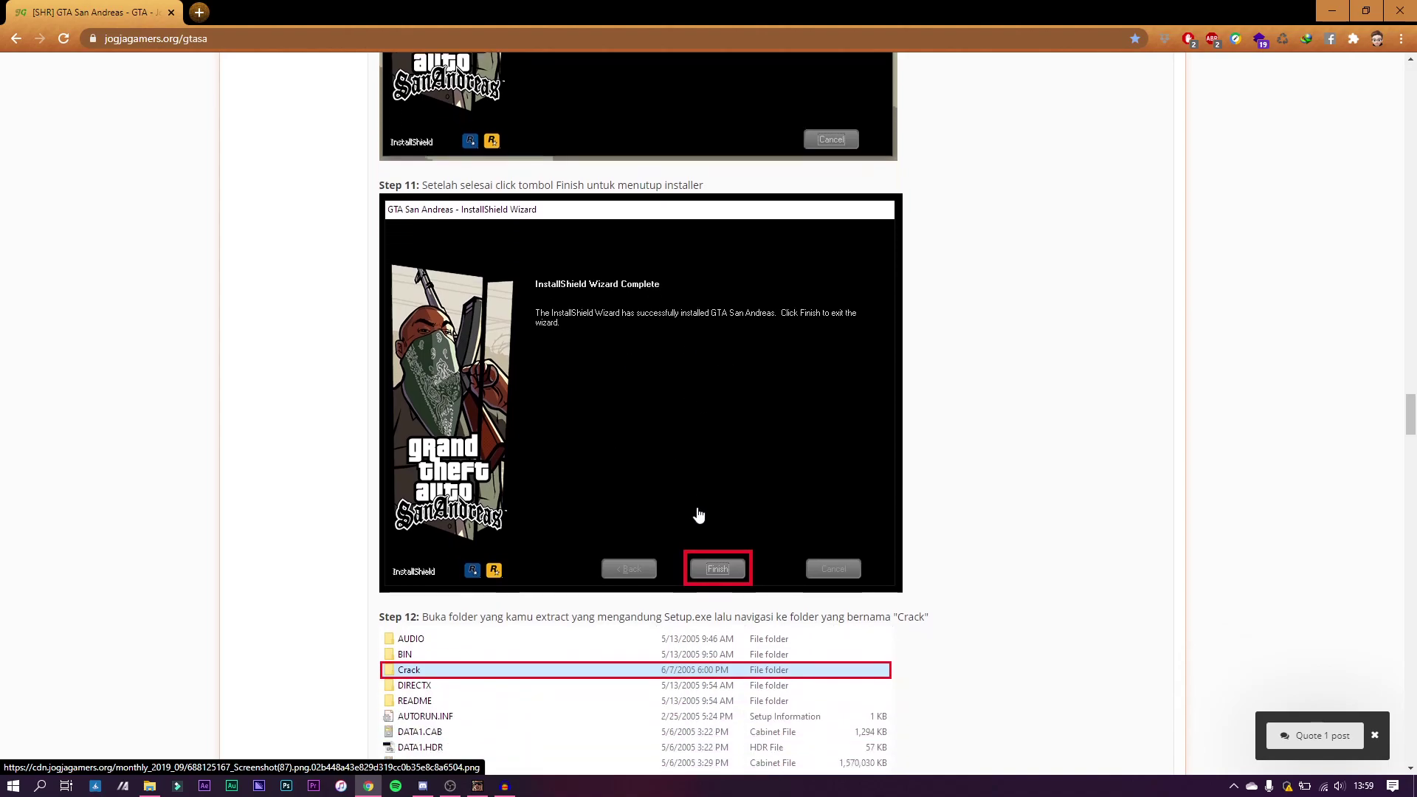
pyautogui.scroll(-2, 698, 513)
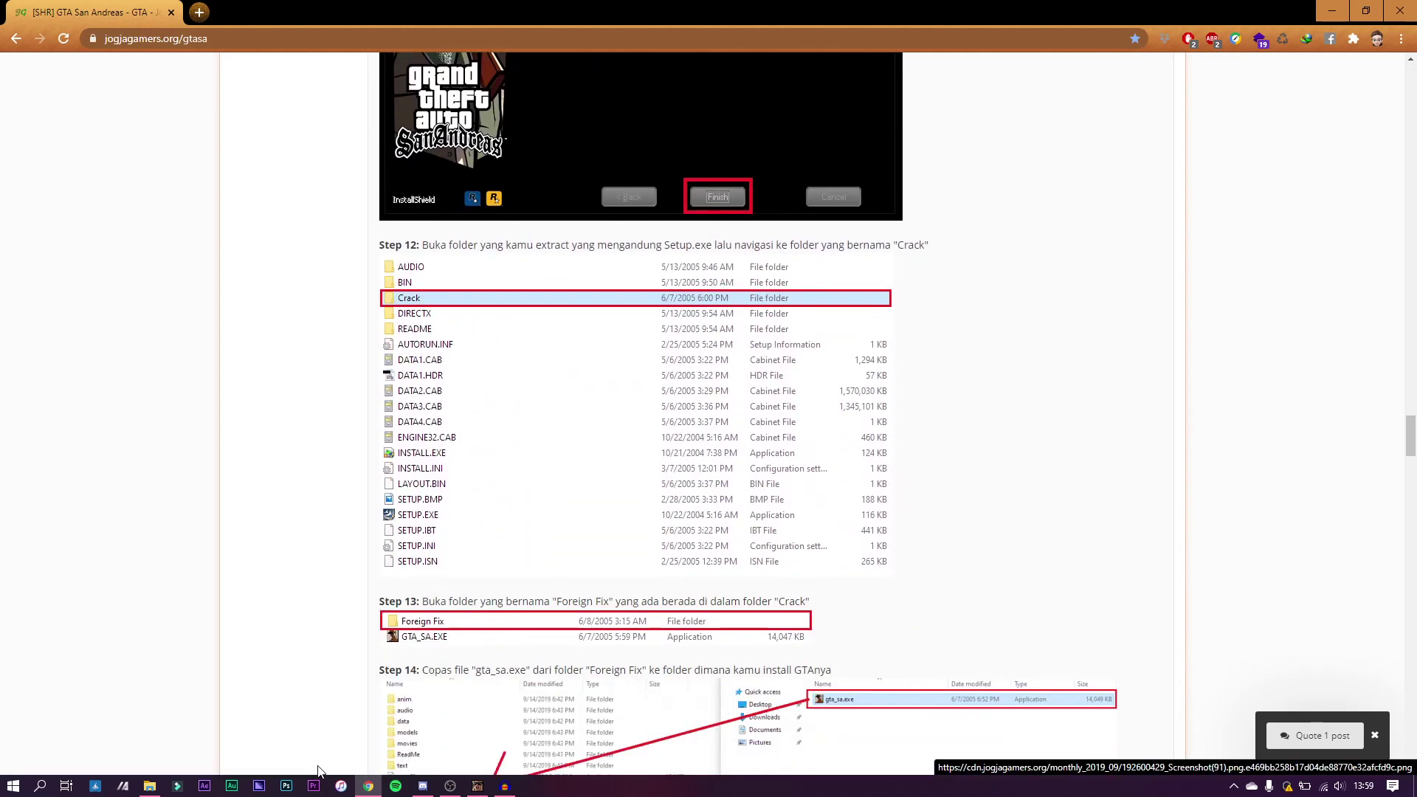
pyautogui.click(155, 786)
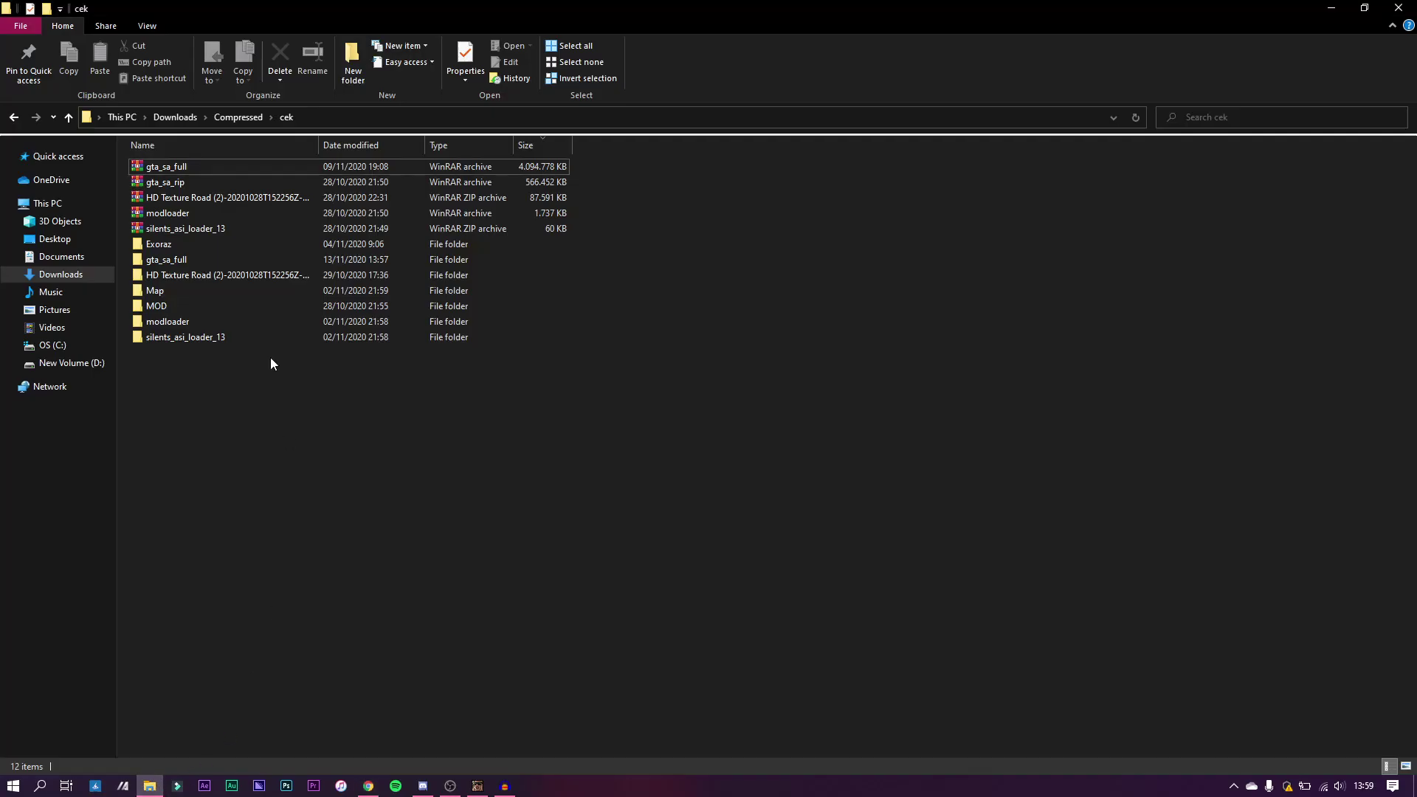
# Step: Browse D:\Games\GTA San Andreas\gta_sa_full\Crack and open the Foreign Fix folder
pyautogui.click(80, 367)
pyautogui.doubleClick(311, 183)
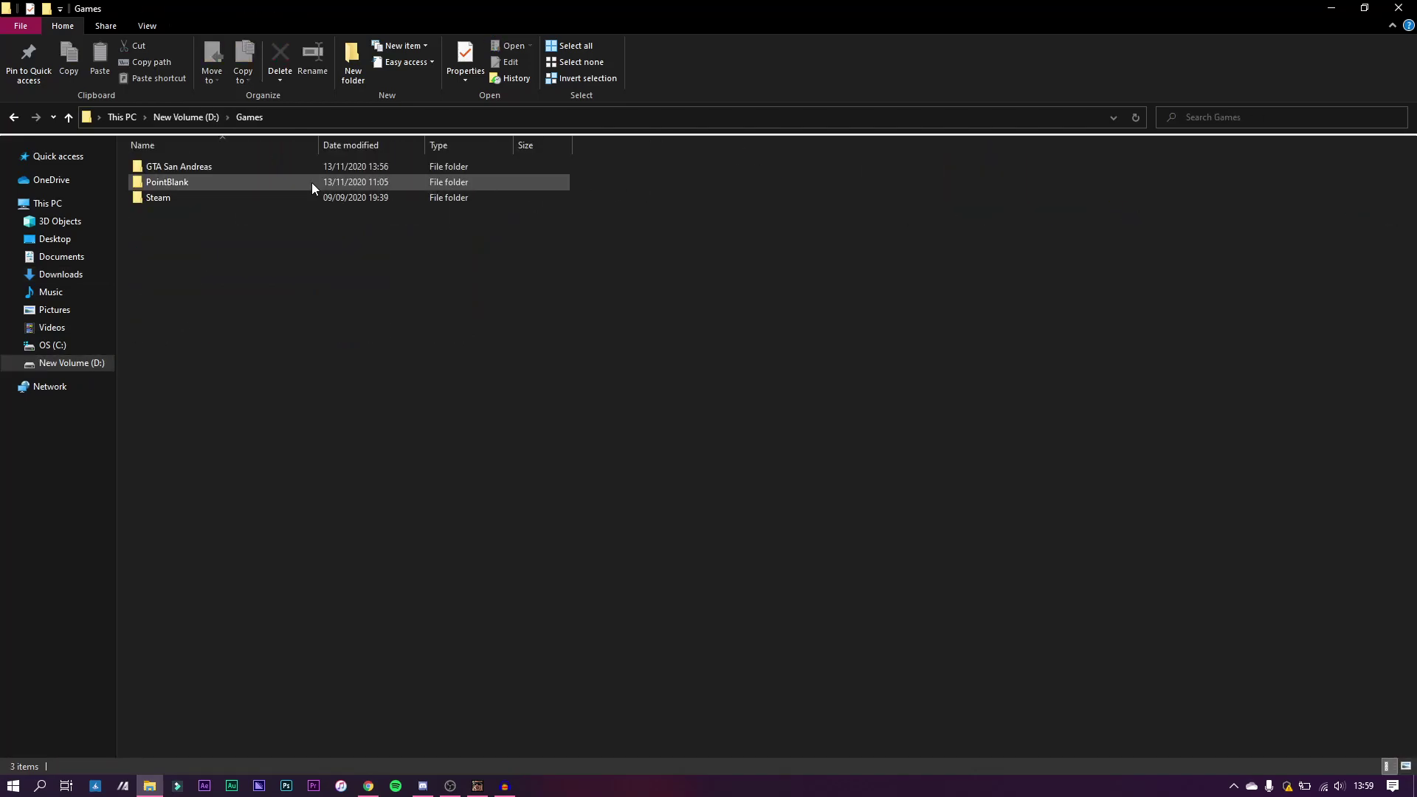
pyautogui.doubleClick(210, 166)
pyautogui.doubleClick(193, 182)
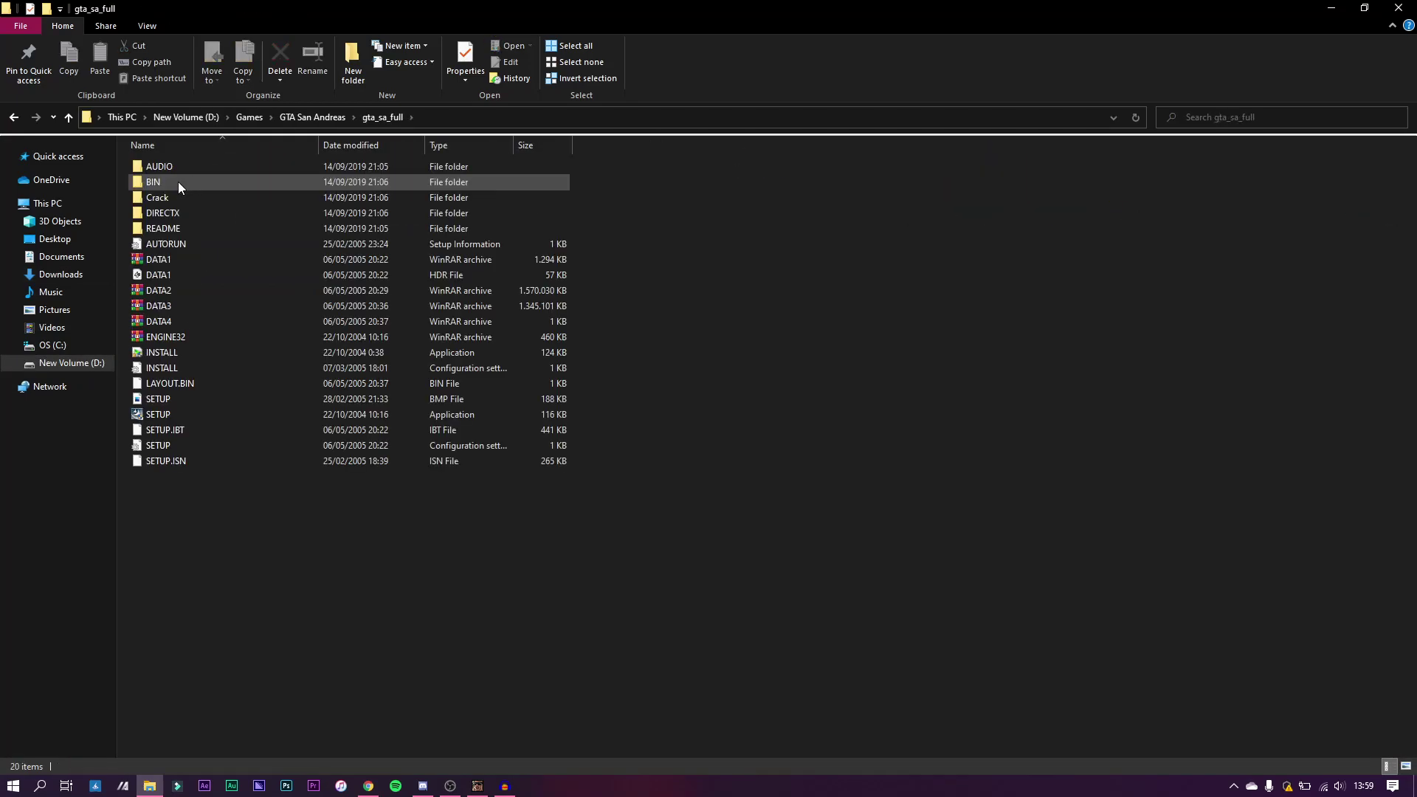
pyautogui.doubleClick(166, 197)
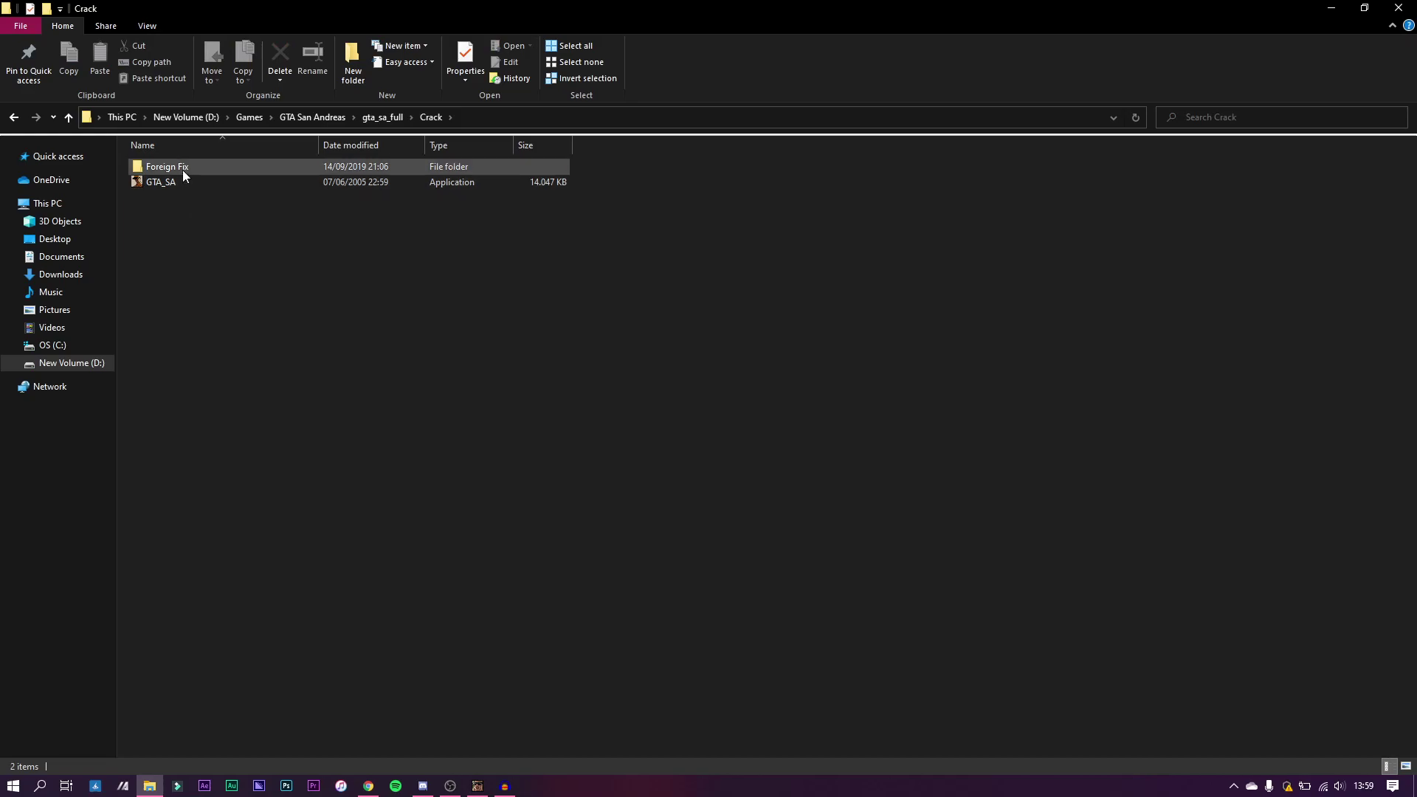
pyautogui.doubleClick(183, 169)
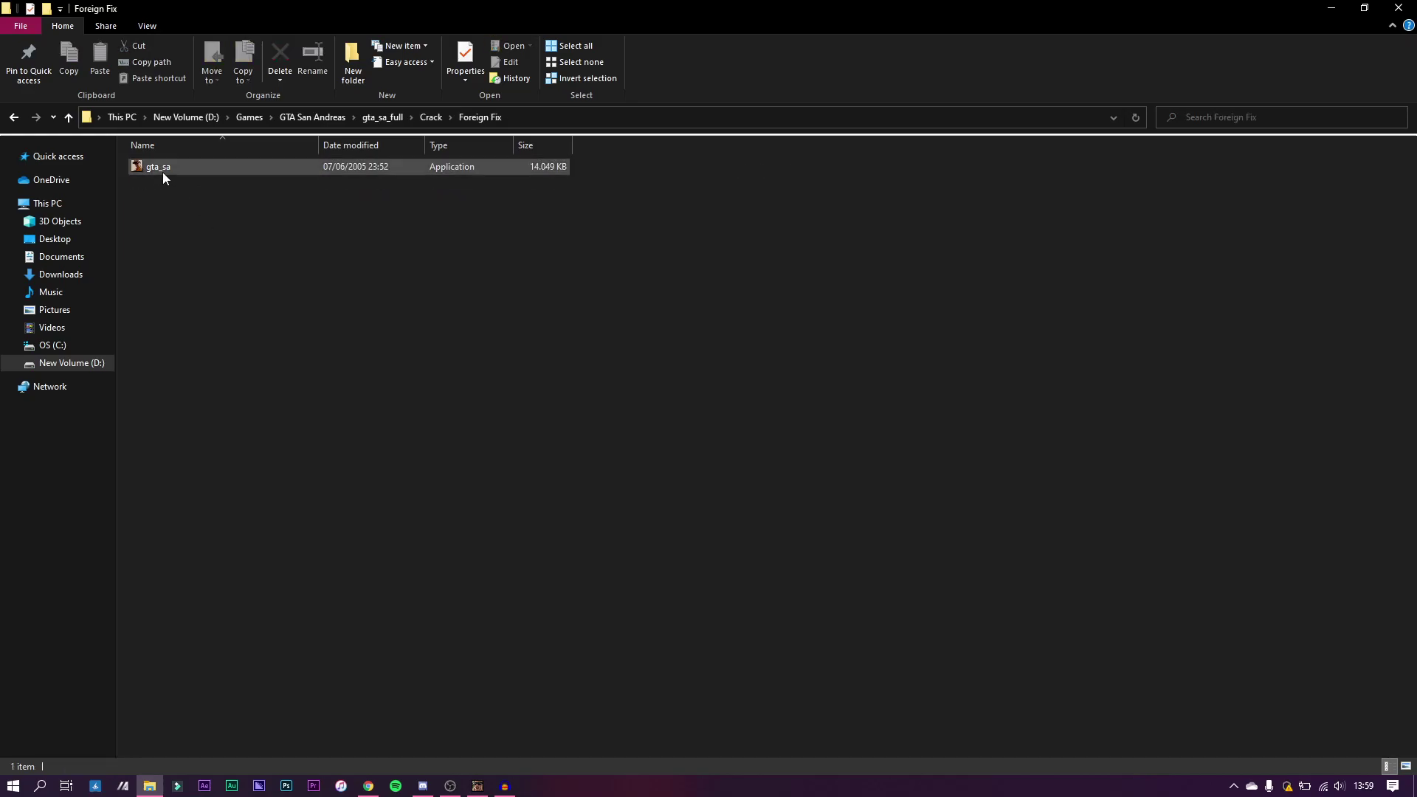